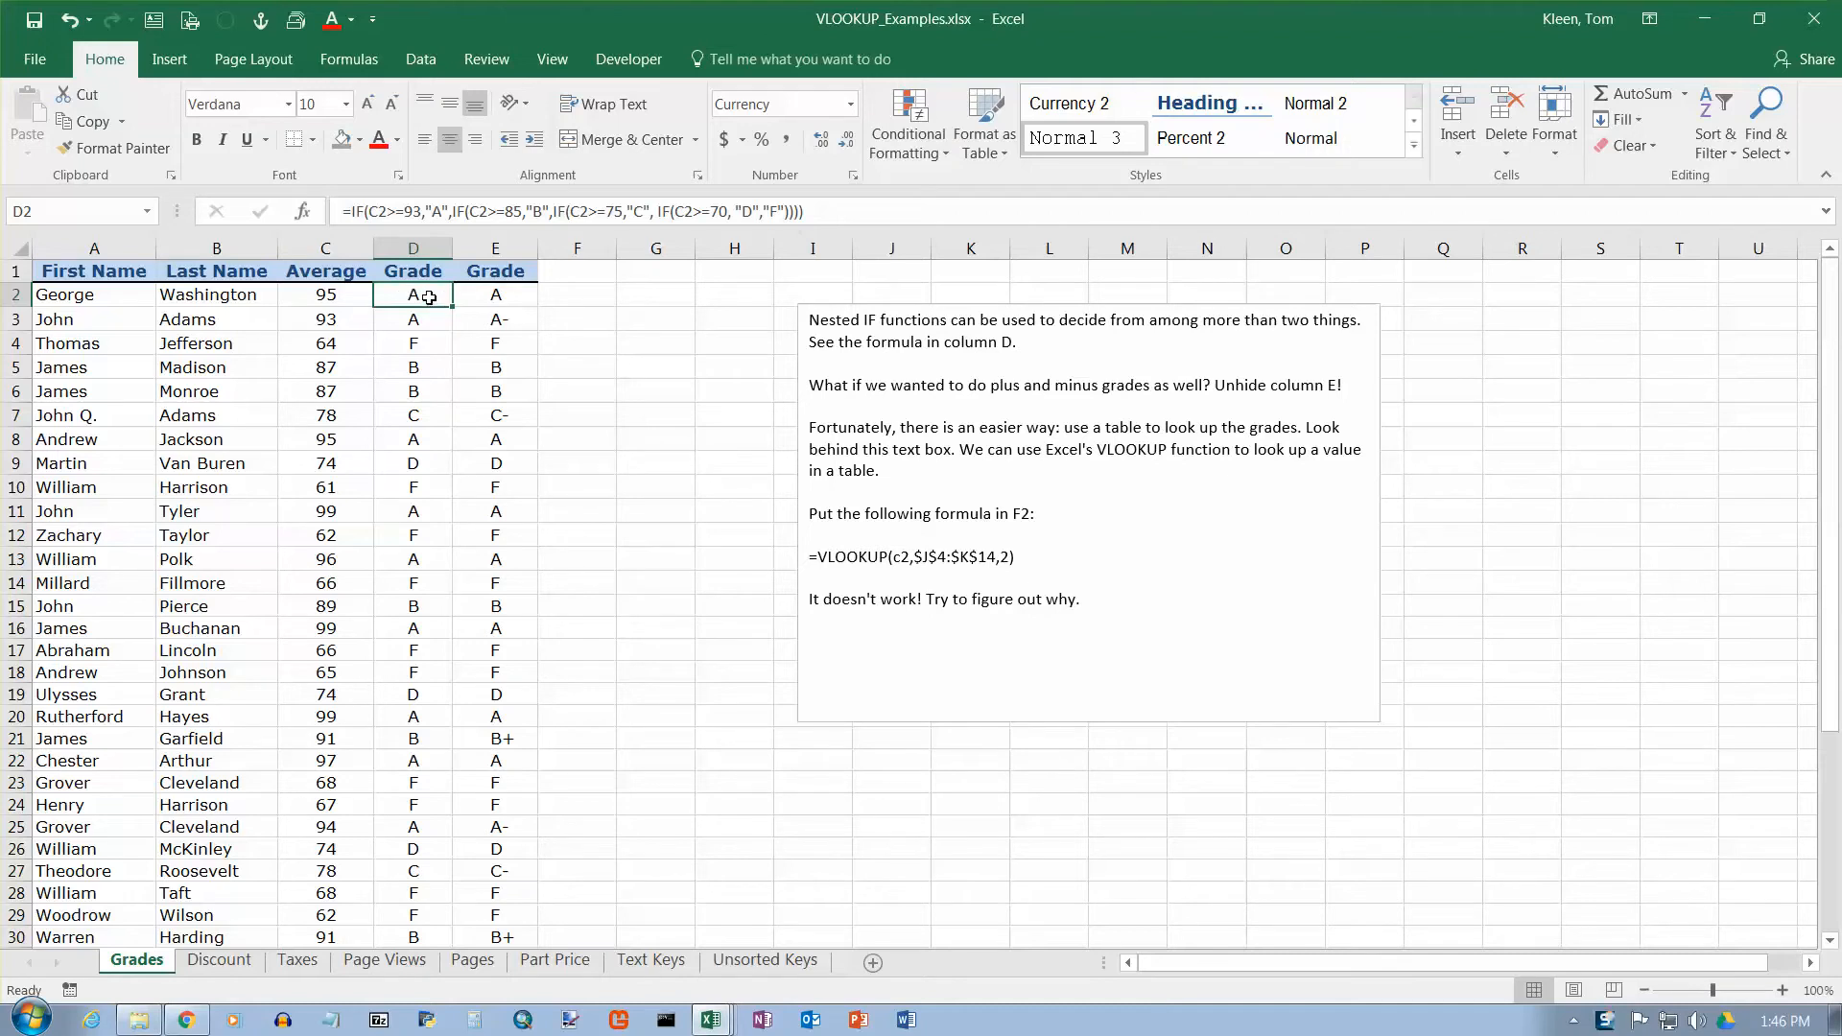
Examine the nested IF formulas in the two Grade columns, in cells D2 and E2
{"action": "double_click", "coordinate": [429, 298]}
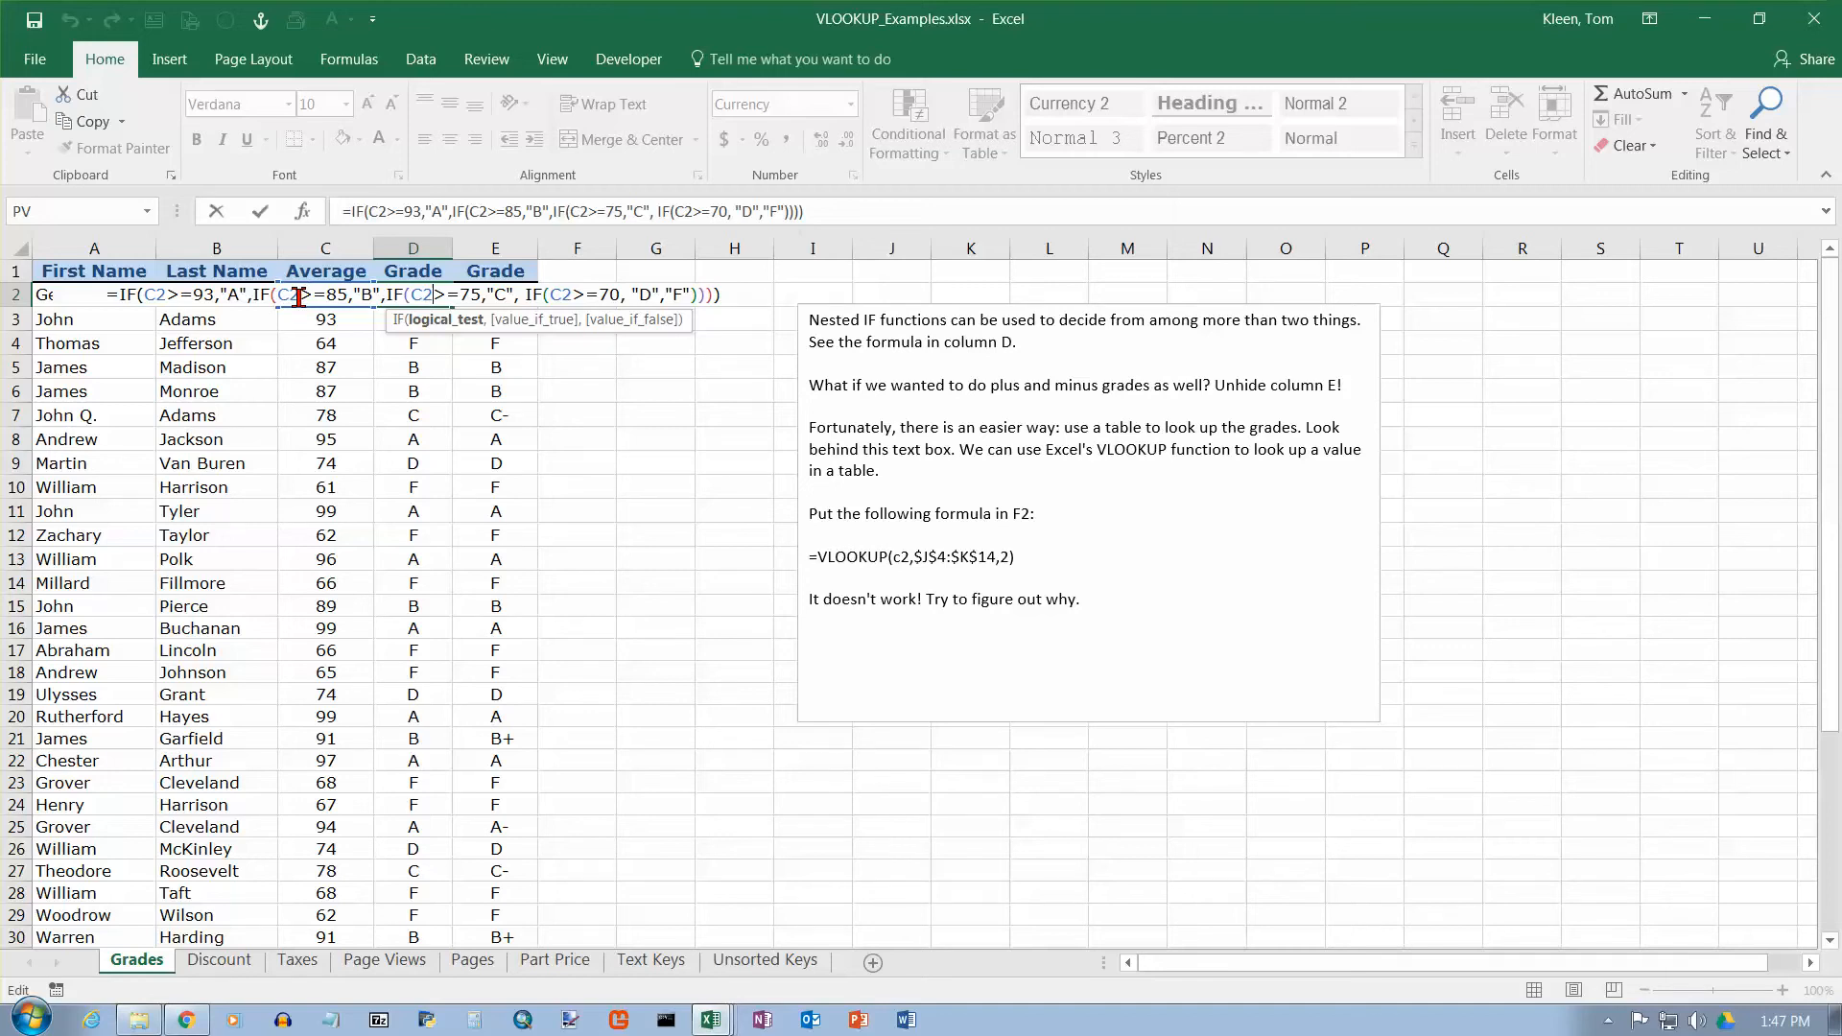
{"action": "key", "text": "Escape"}
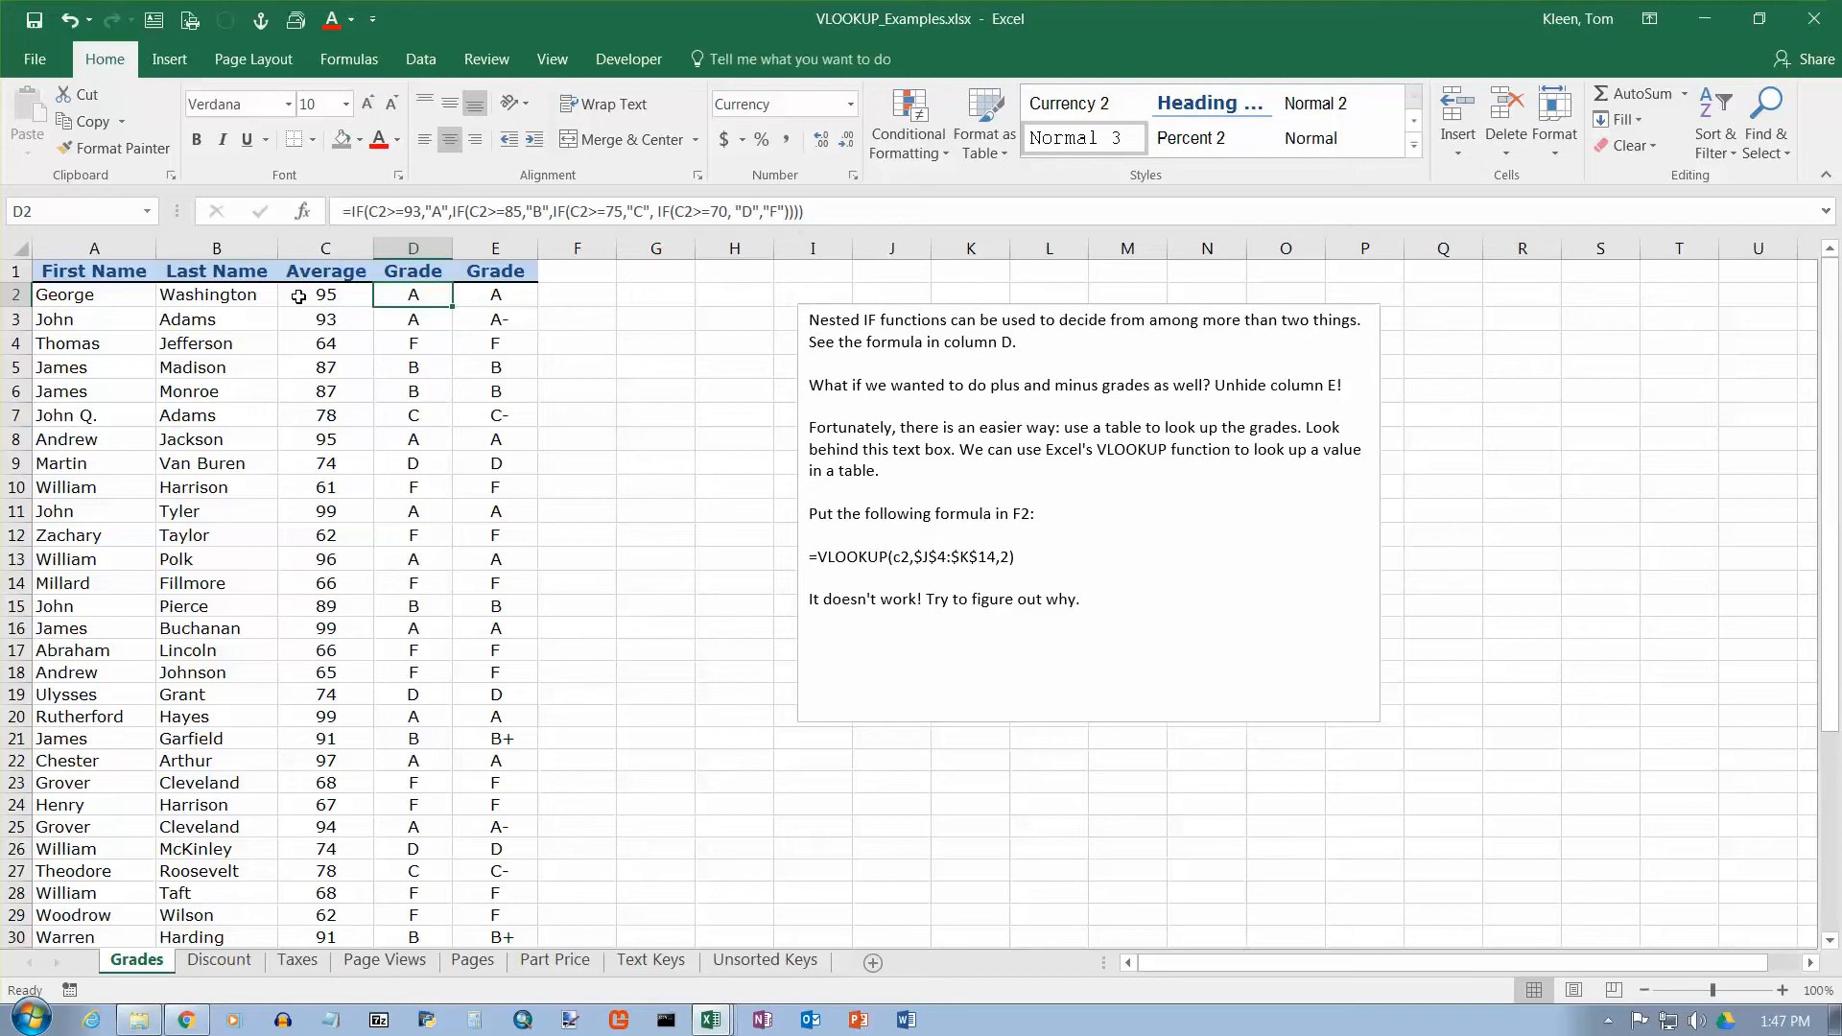
{"action": "left_click", "coordinate": [498, 296]}
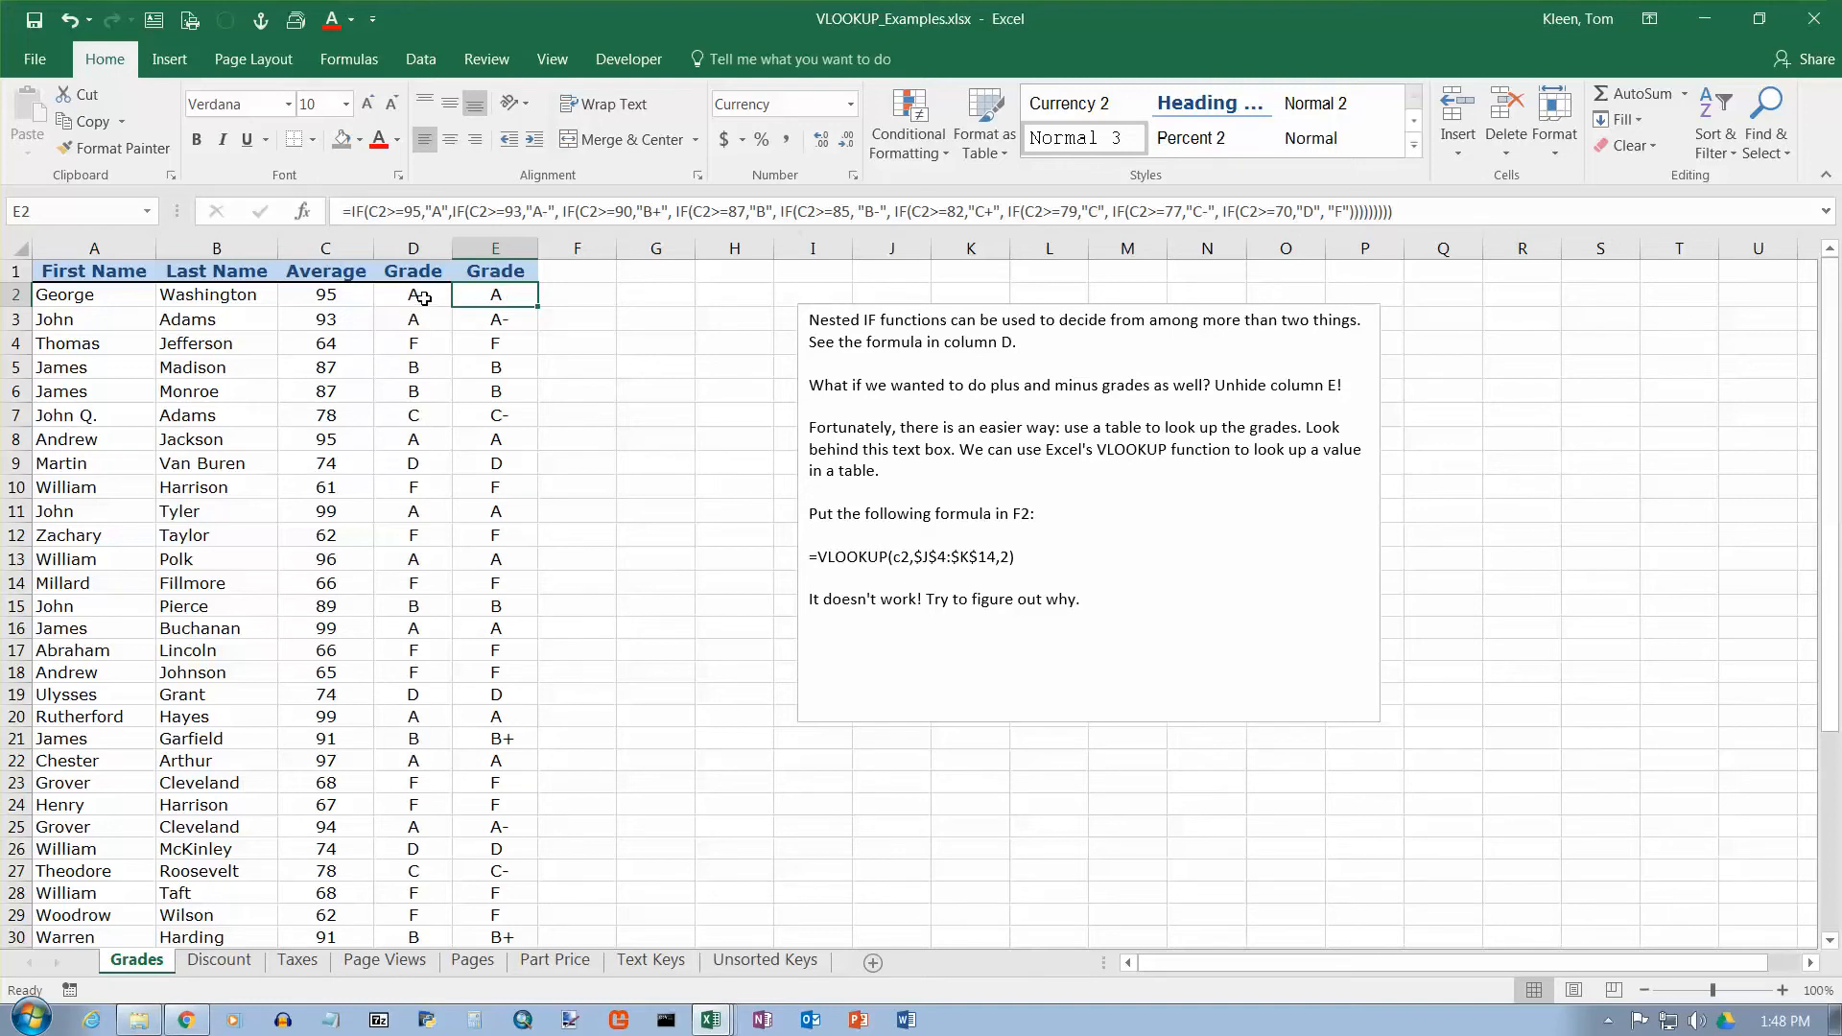
Move the instruction text box aside to columns M through T, clear of the Score and Grade lookup table
{"action": "left_click", "coordinate": [941, 312]}
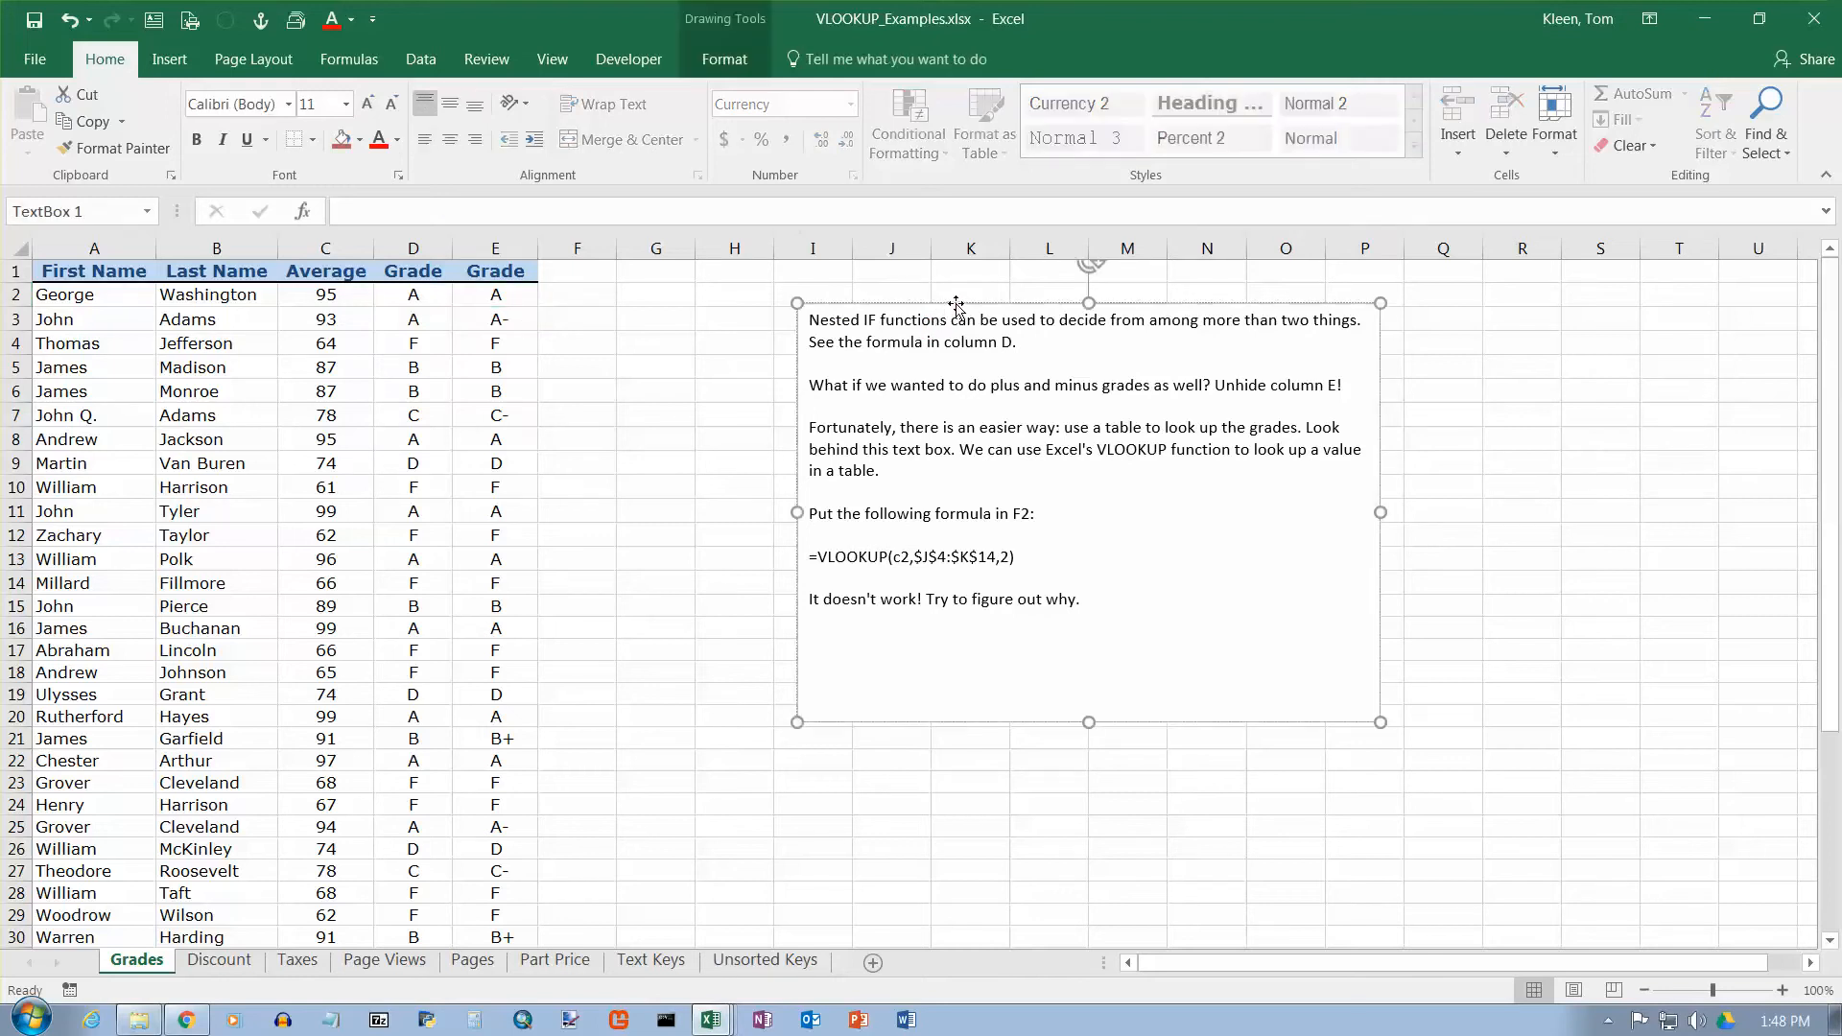
{"action": "left_click_drag", "start_coordinate": [960, 312], "coordinate": [1255, 309]}
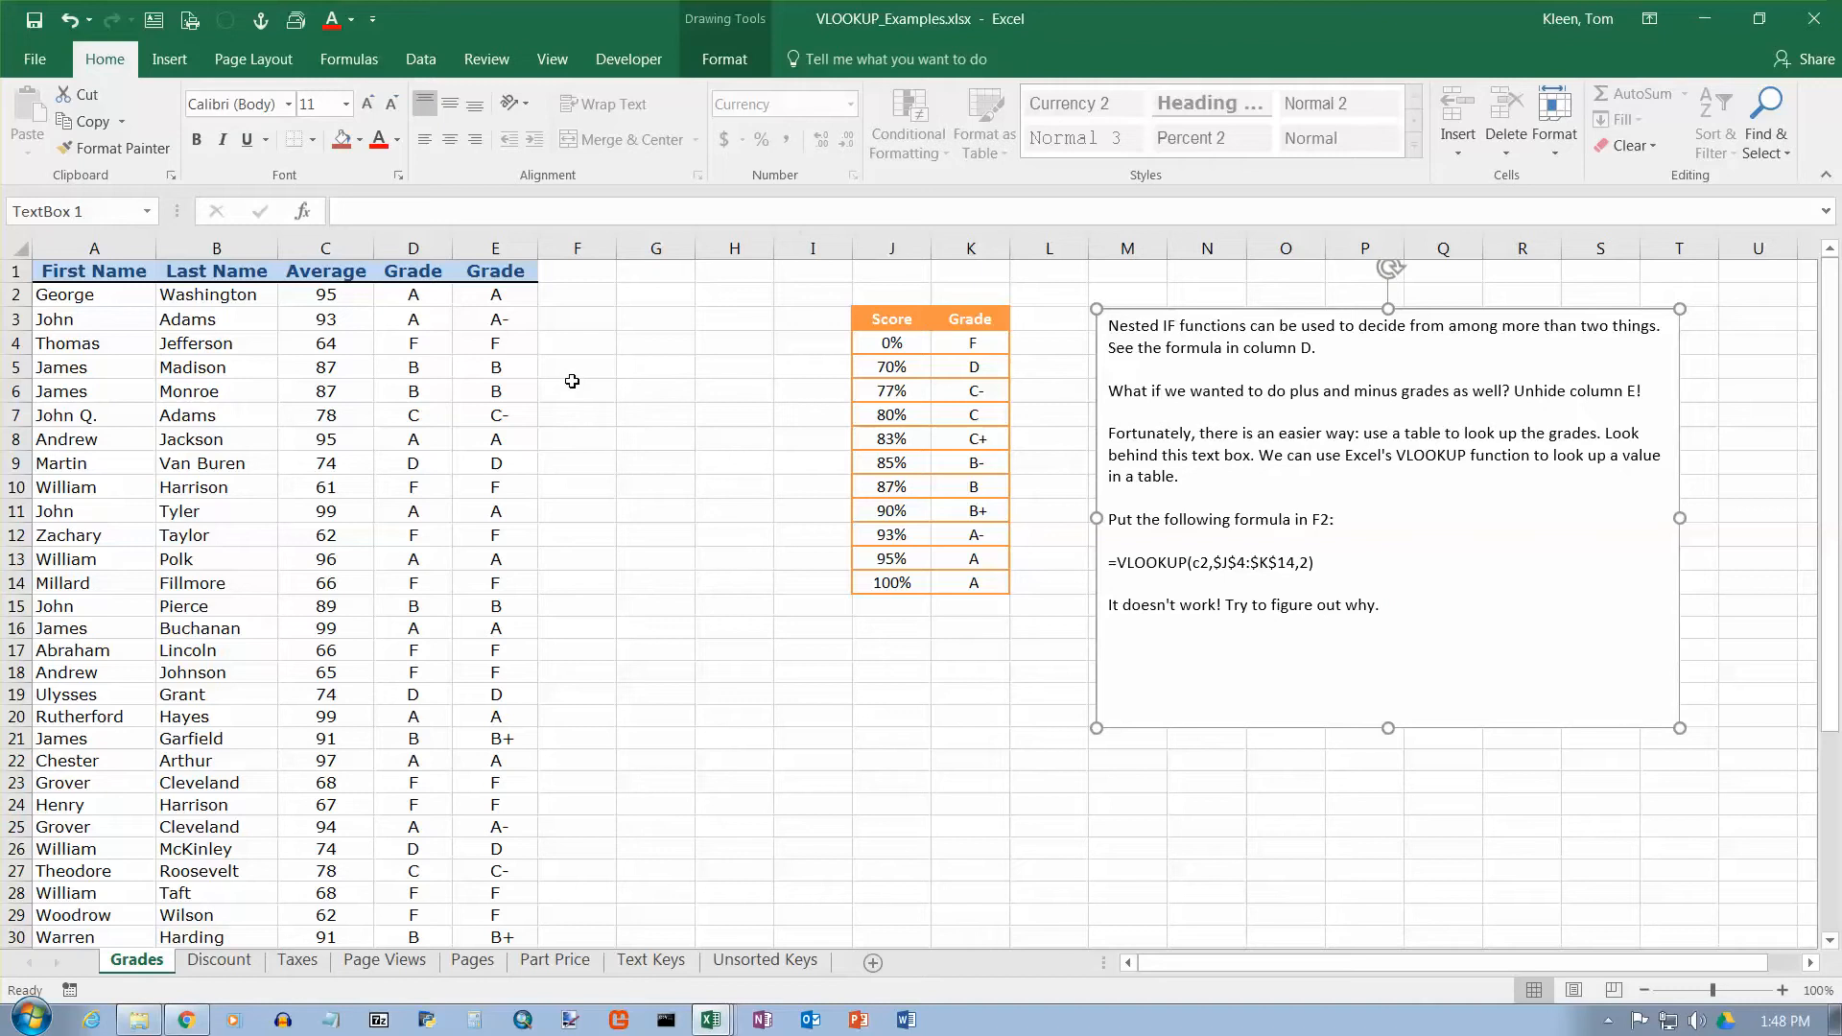
Compare the averages in column C with the score thresholds and matching grades in the lookup table J4:K14
{"action": "left_click", "coordinate": [325, 300]}
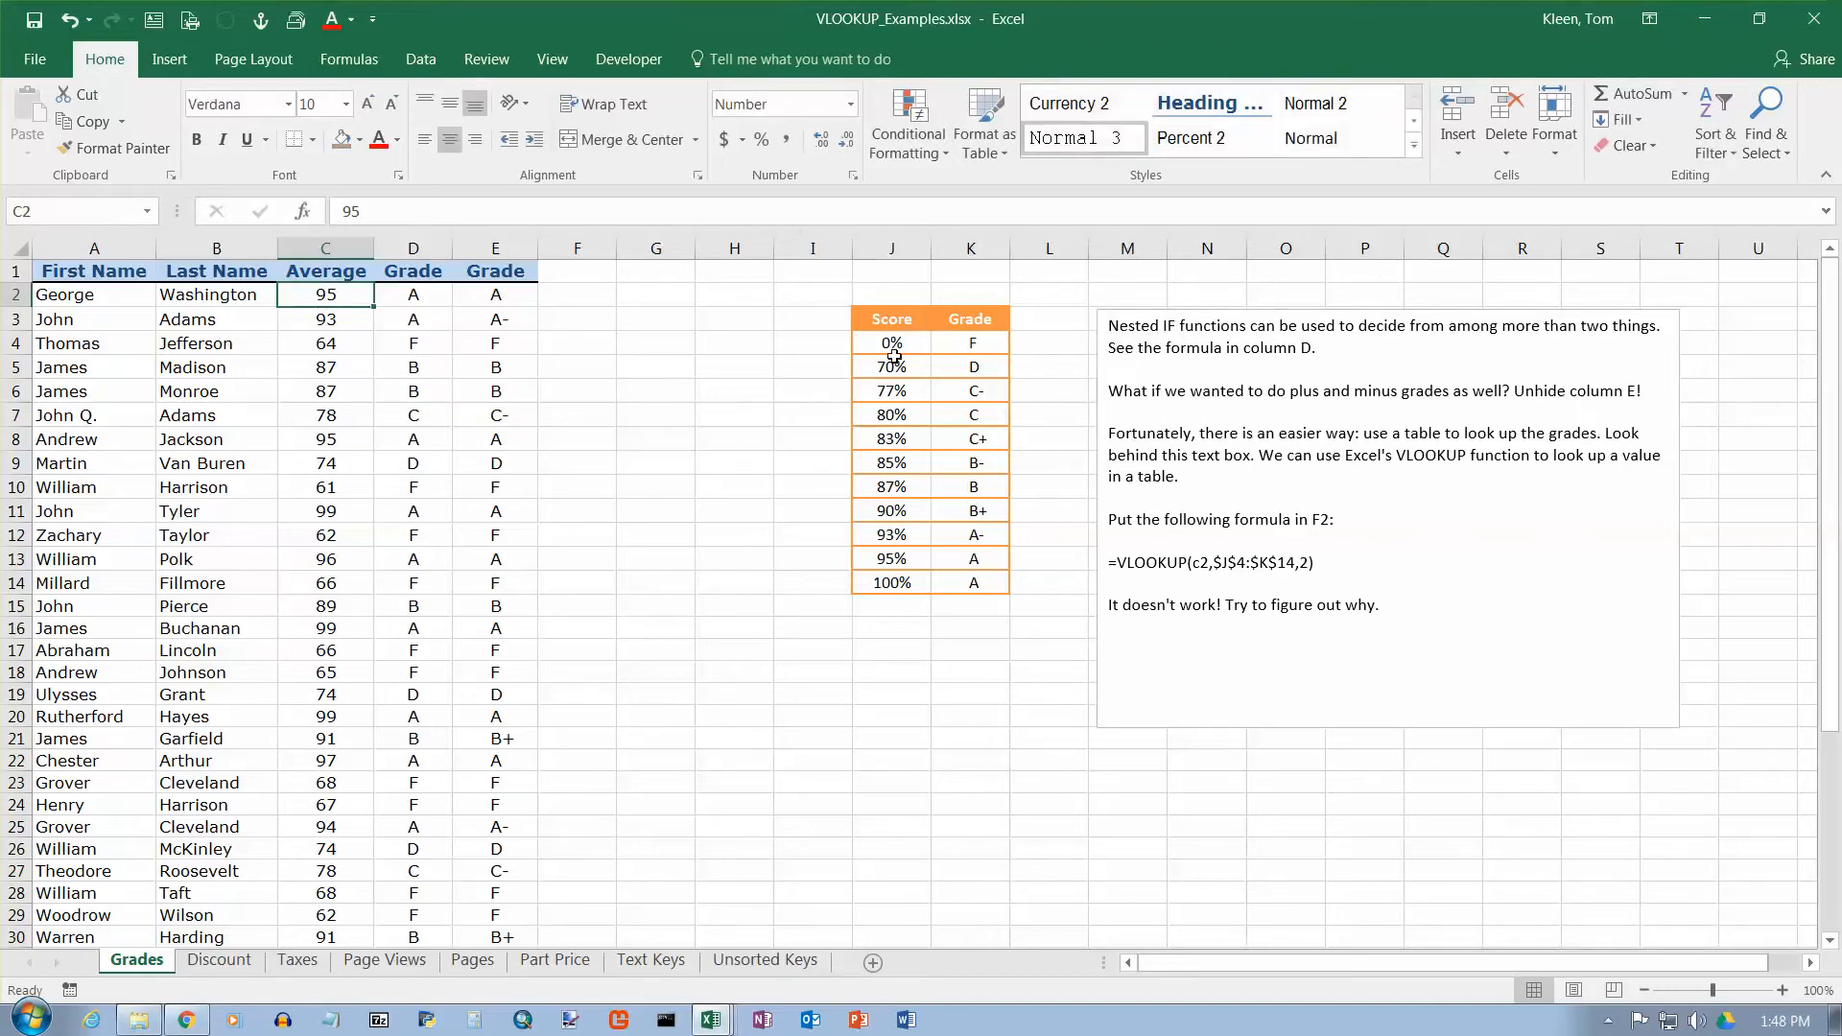
{"action": "left_click_drag", "start_coordinate": [898, 342], "coordinate": [923, 585]}
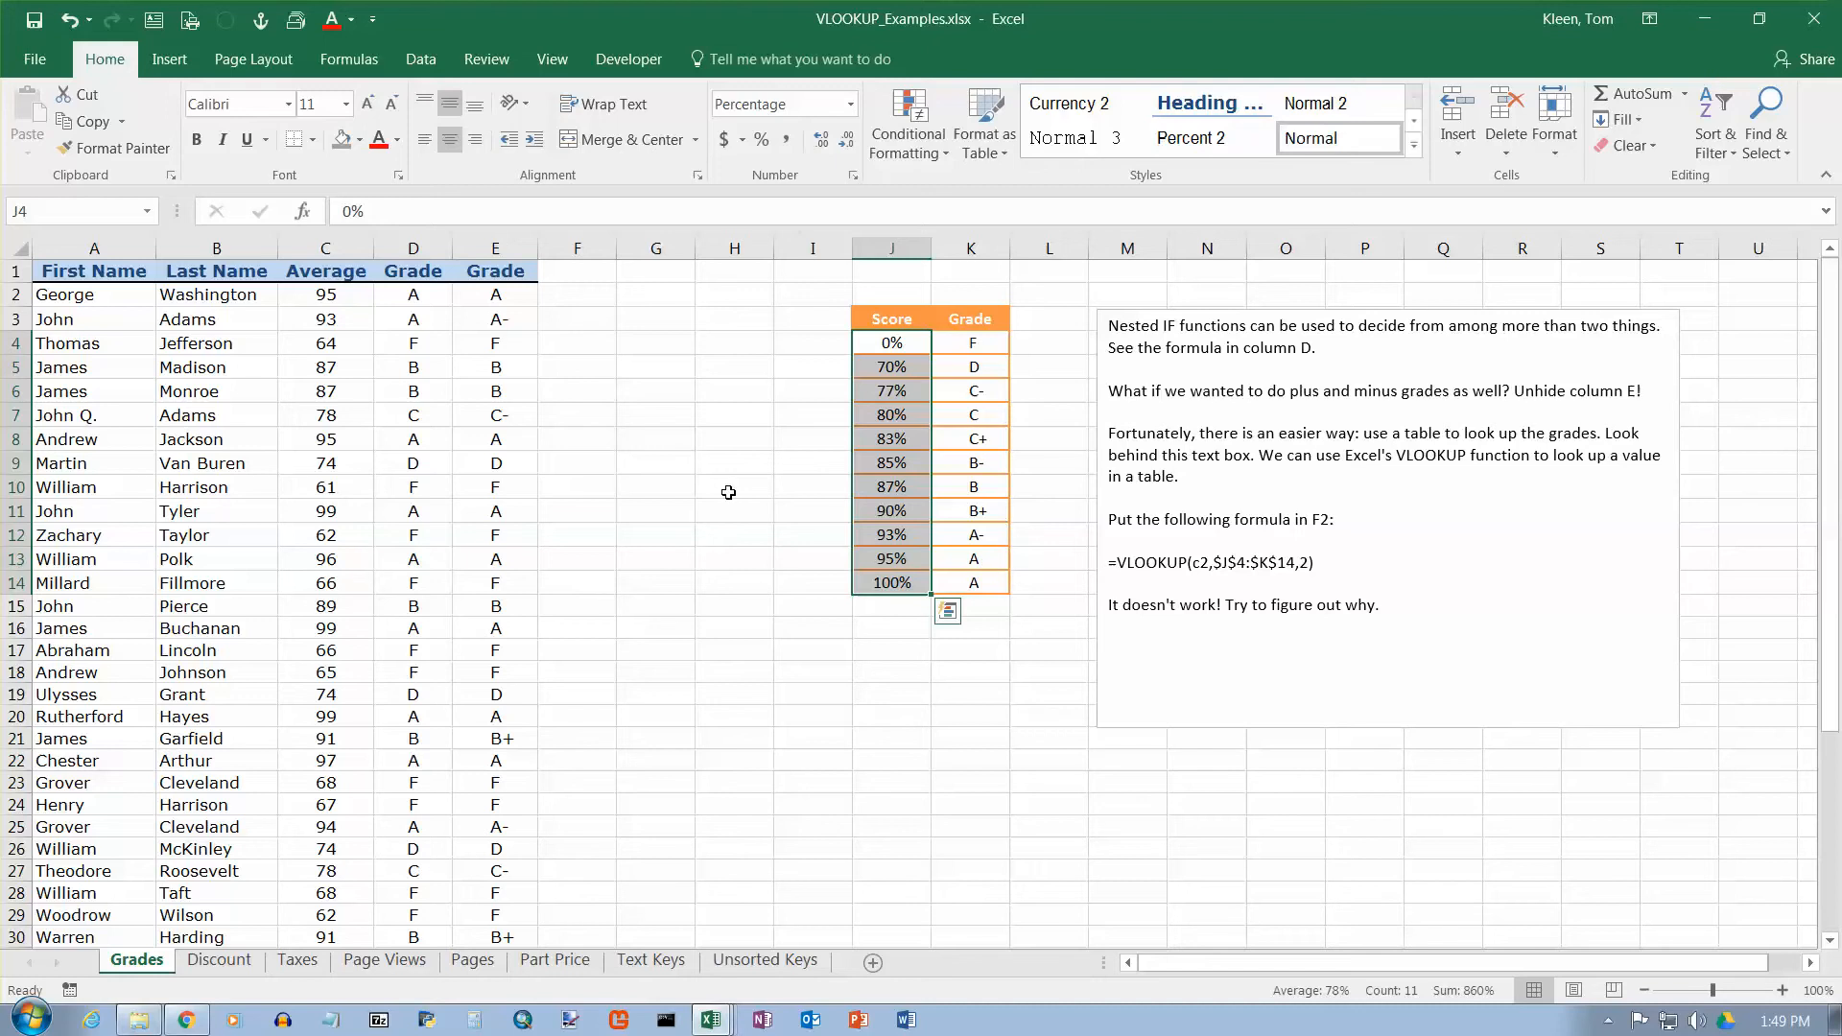
{"action": "left_click", "coordinate": [320, 323]}
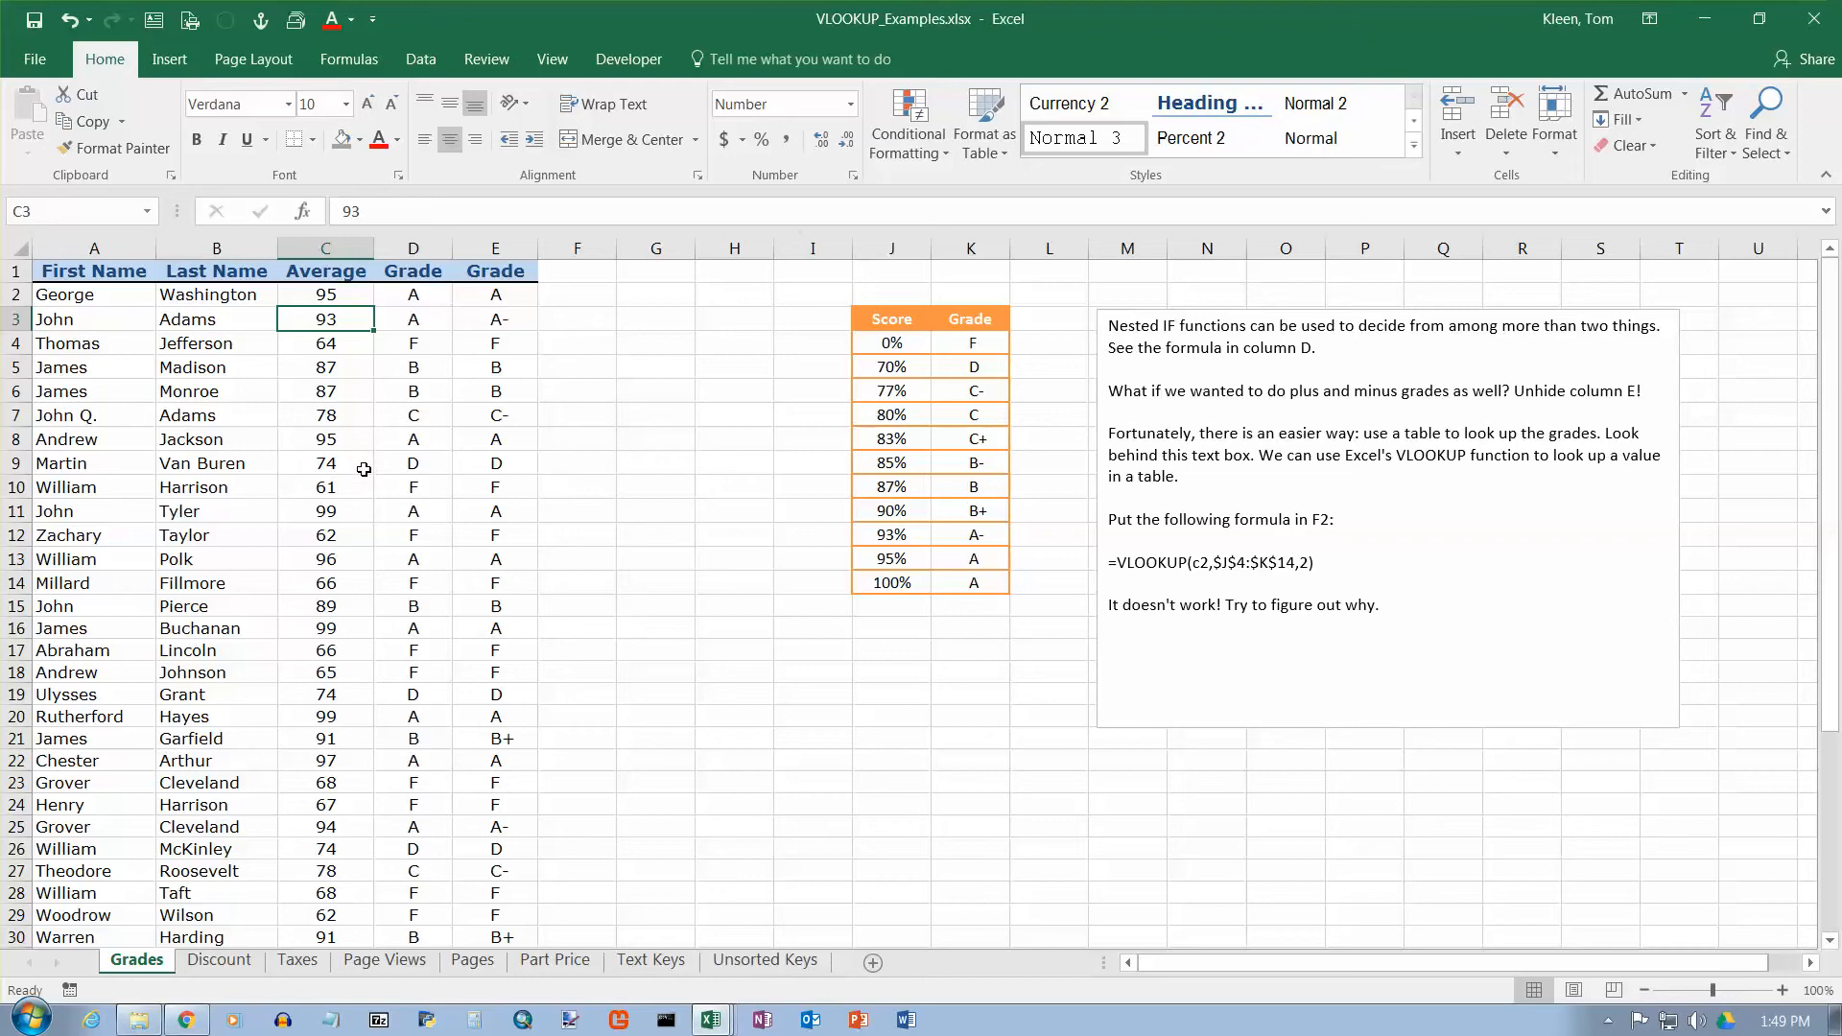
{"action": "left_click", "coordinate": [326, 513]}
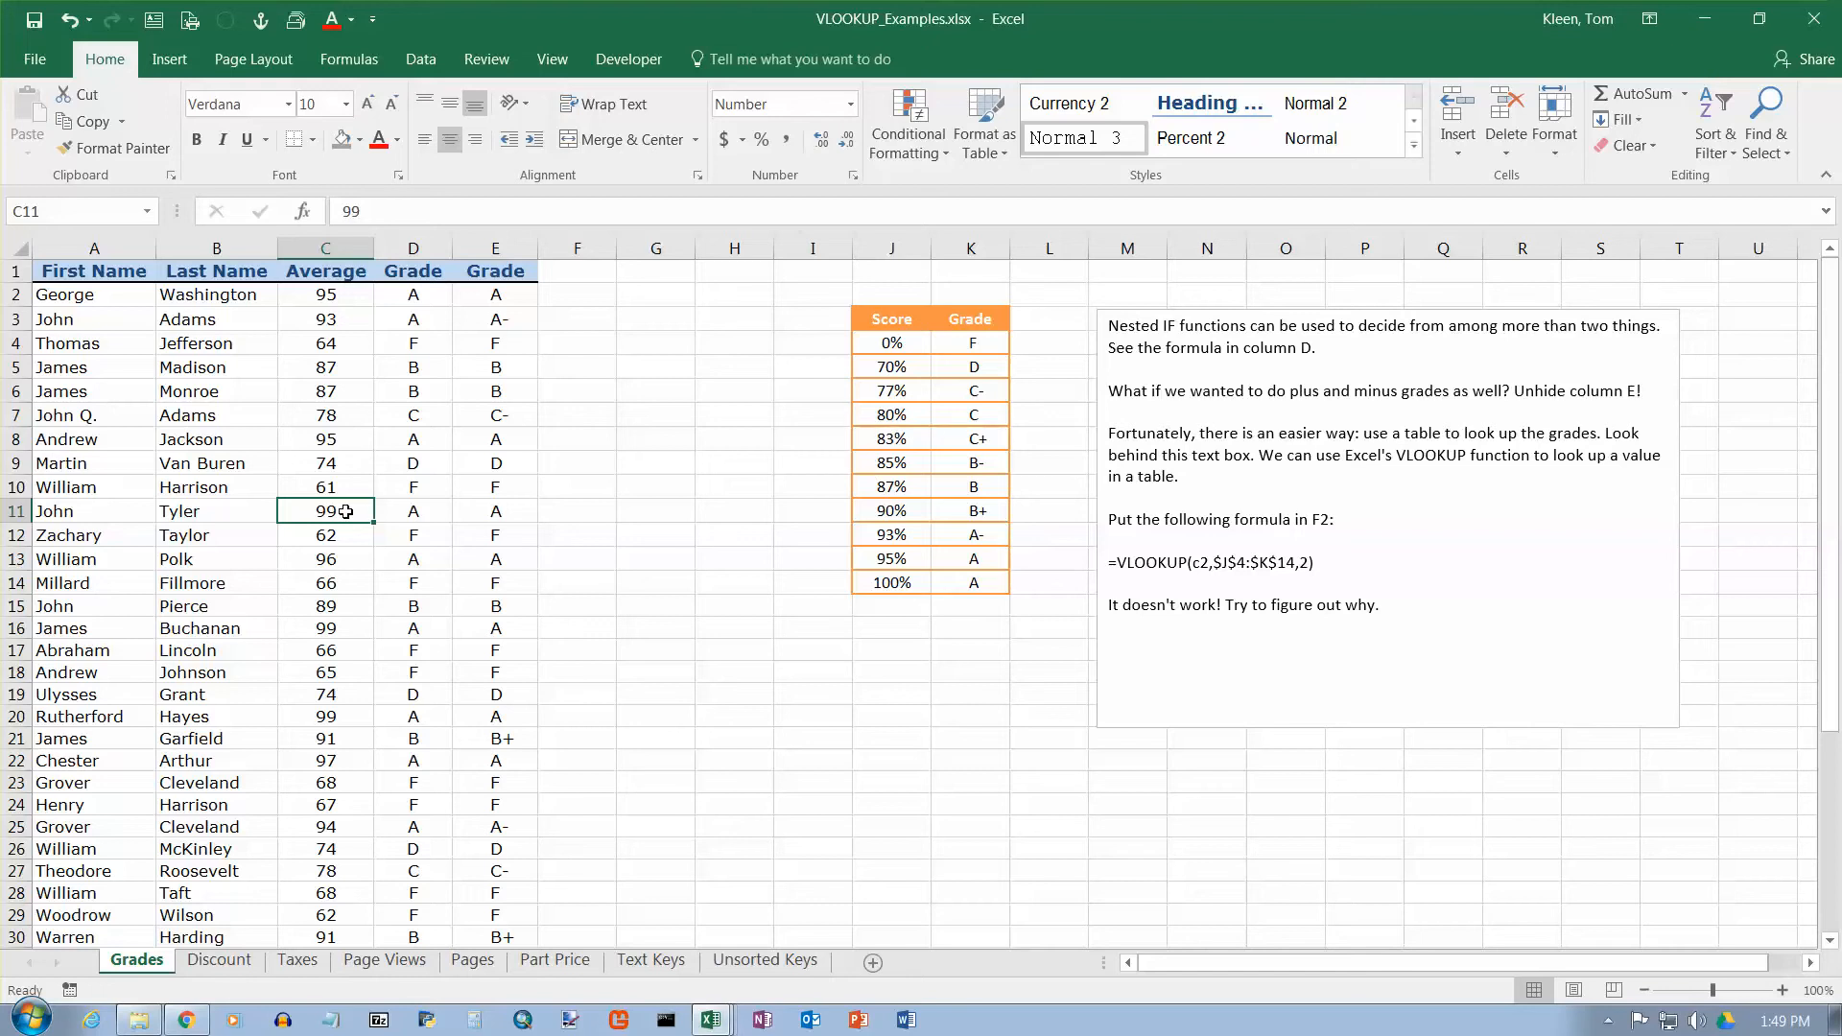
{"action": "left_click", "coordinate": [902, 344]}
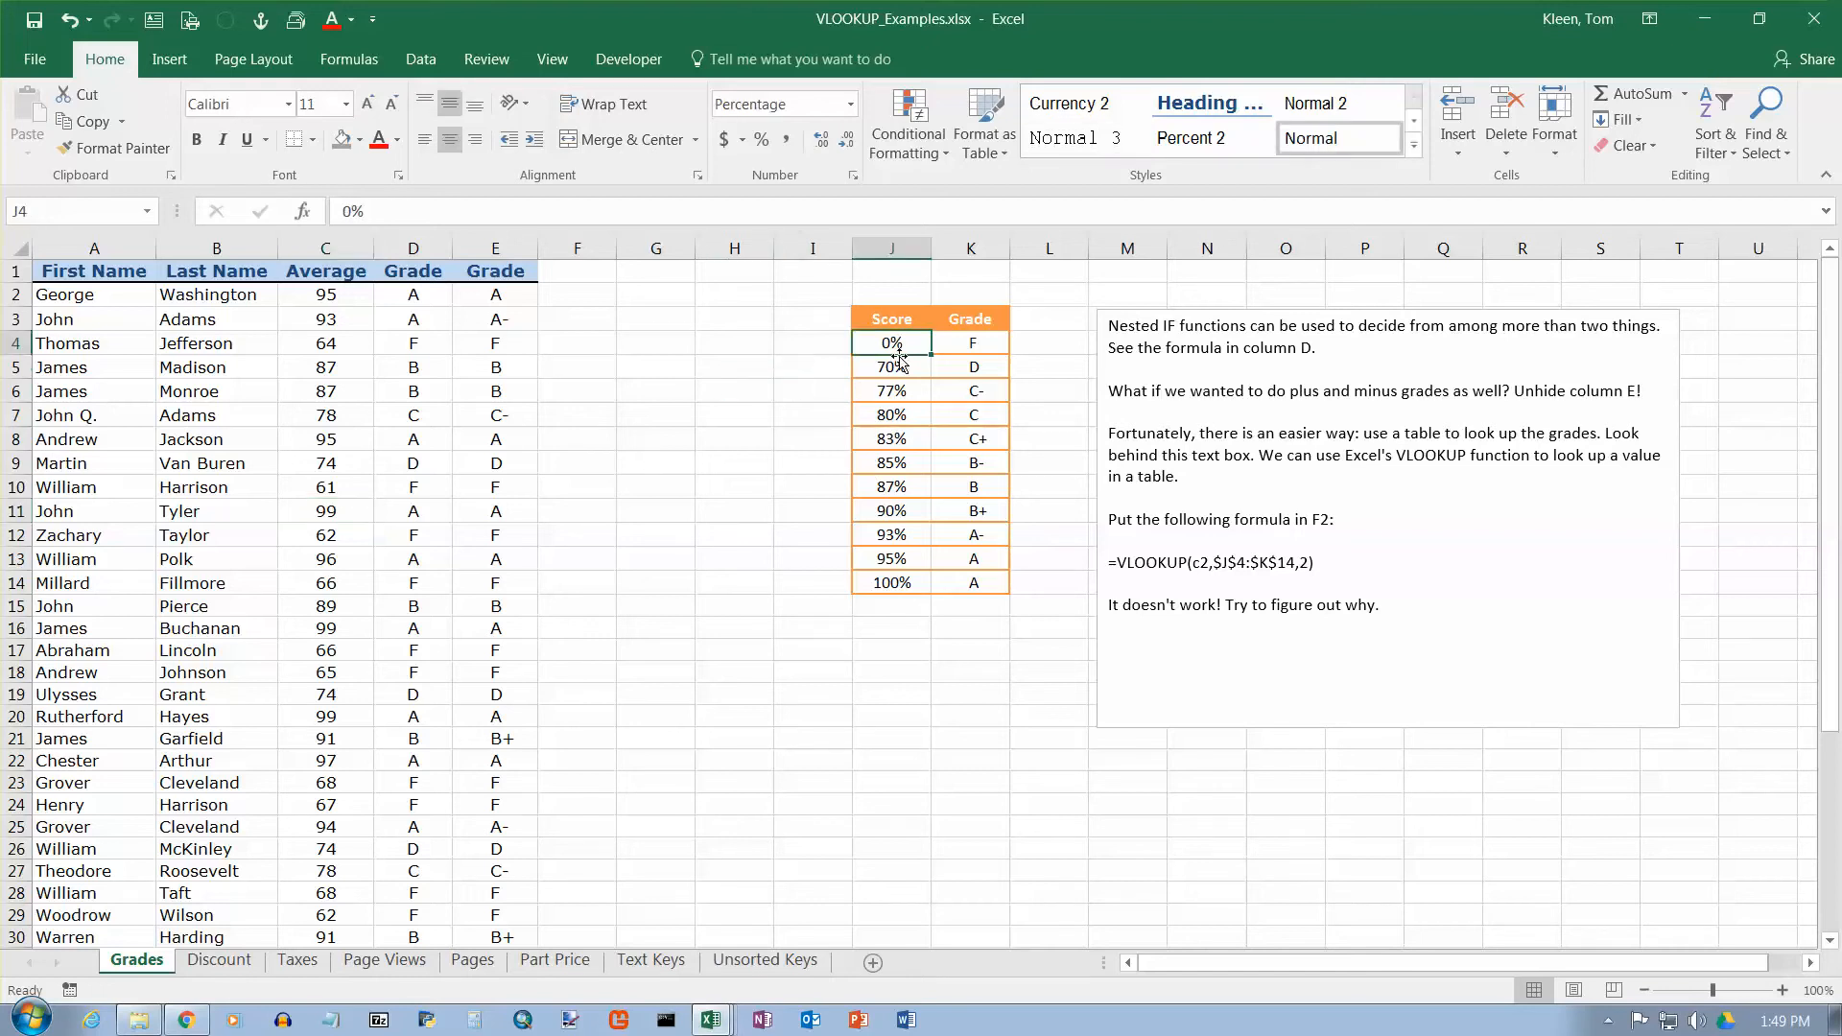
{"action": "left_click", "coordinate": [893, 368]}
{"action": "left_click", "coordinate": [894, 390]}
{"action": "left_click", "coordinate": [891, 416]}
{"action": "left_click", "coordinate": [888, 441]}
{"action": "left_click", "coordinate": [885, 467]}
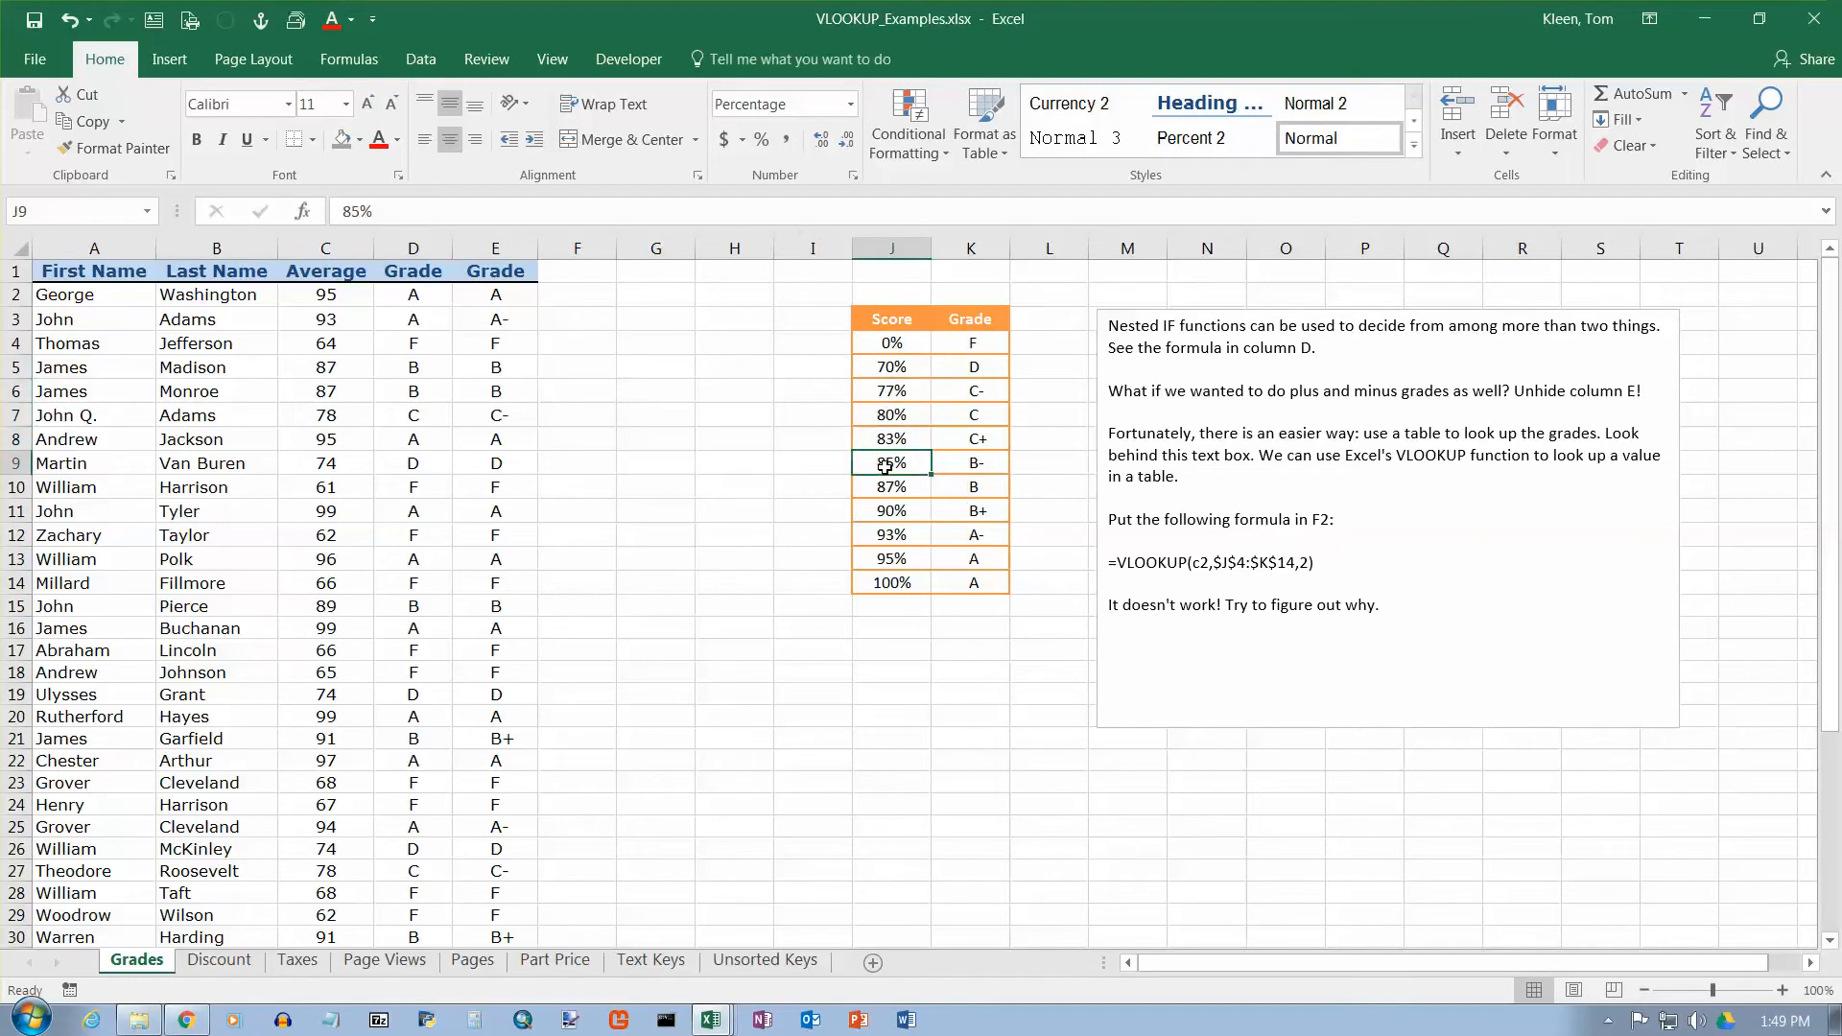
{"action": "left_click", "coordinate": [979, 470]}
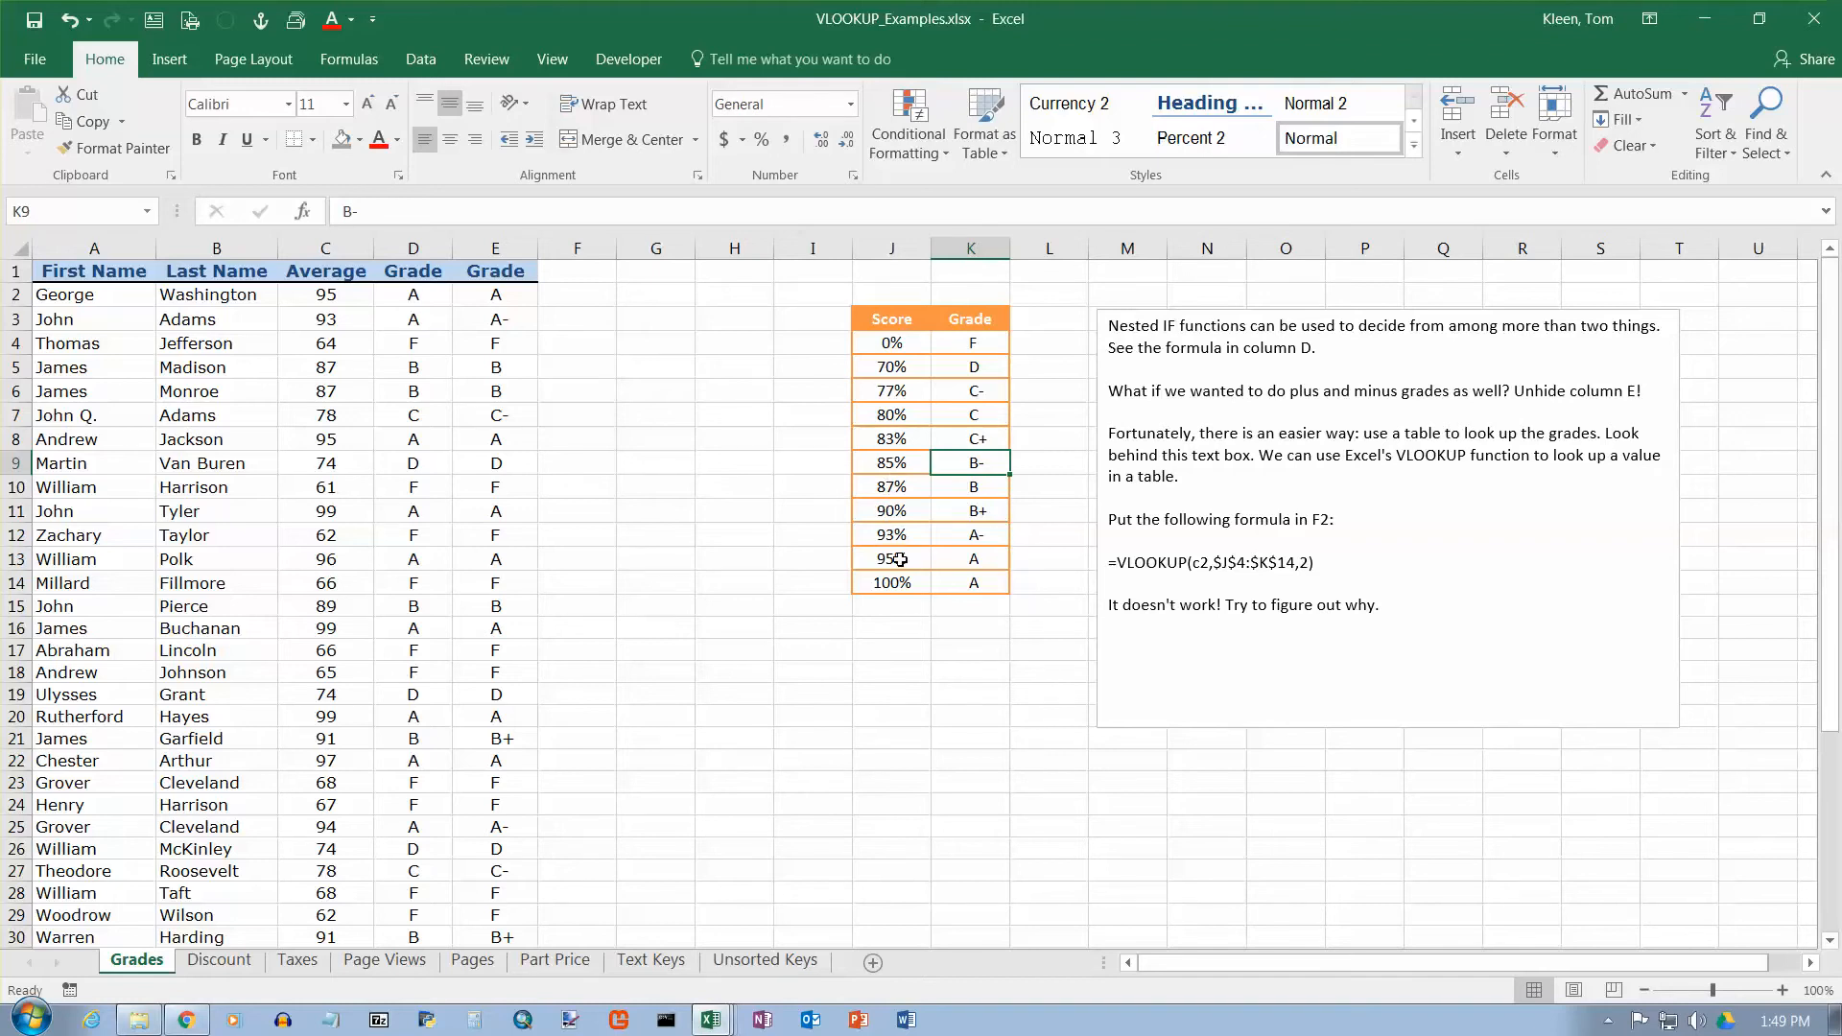
{"action": "left_click", "coordinate": [900, 587]}
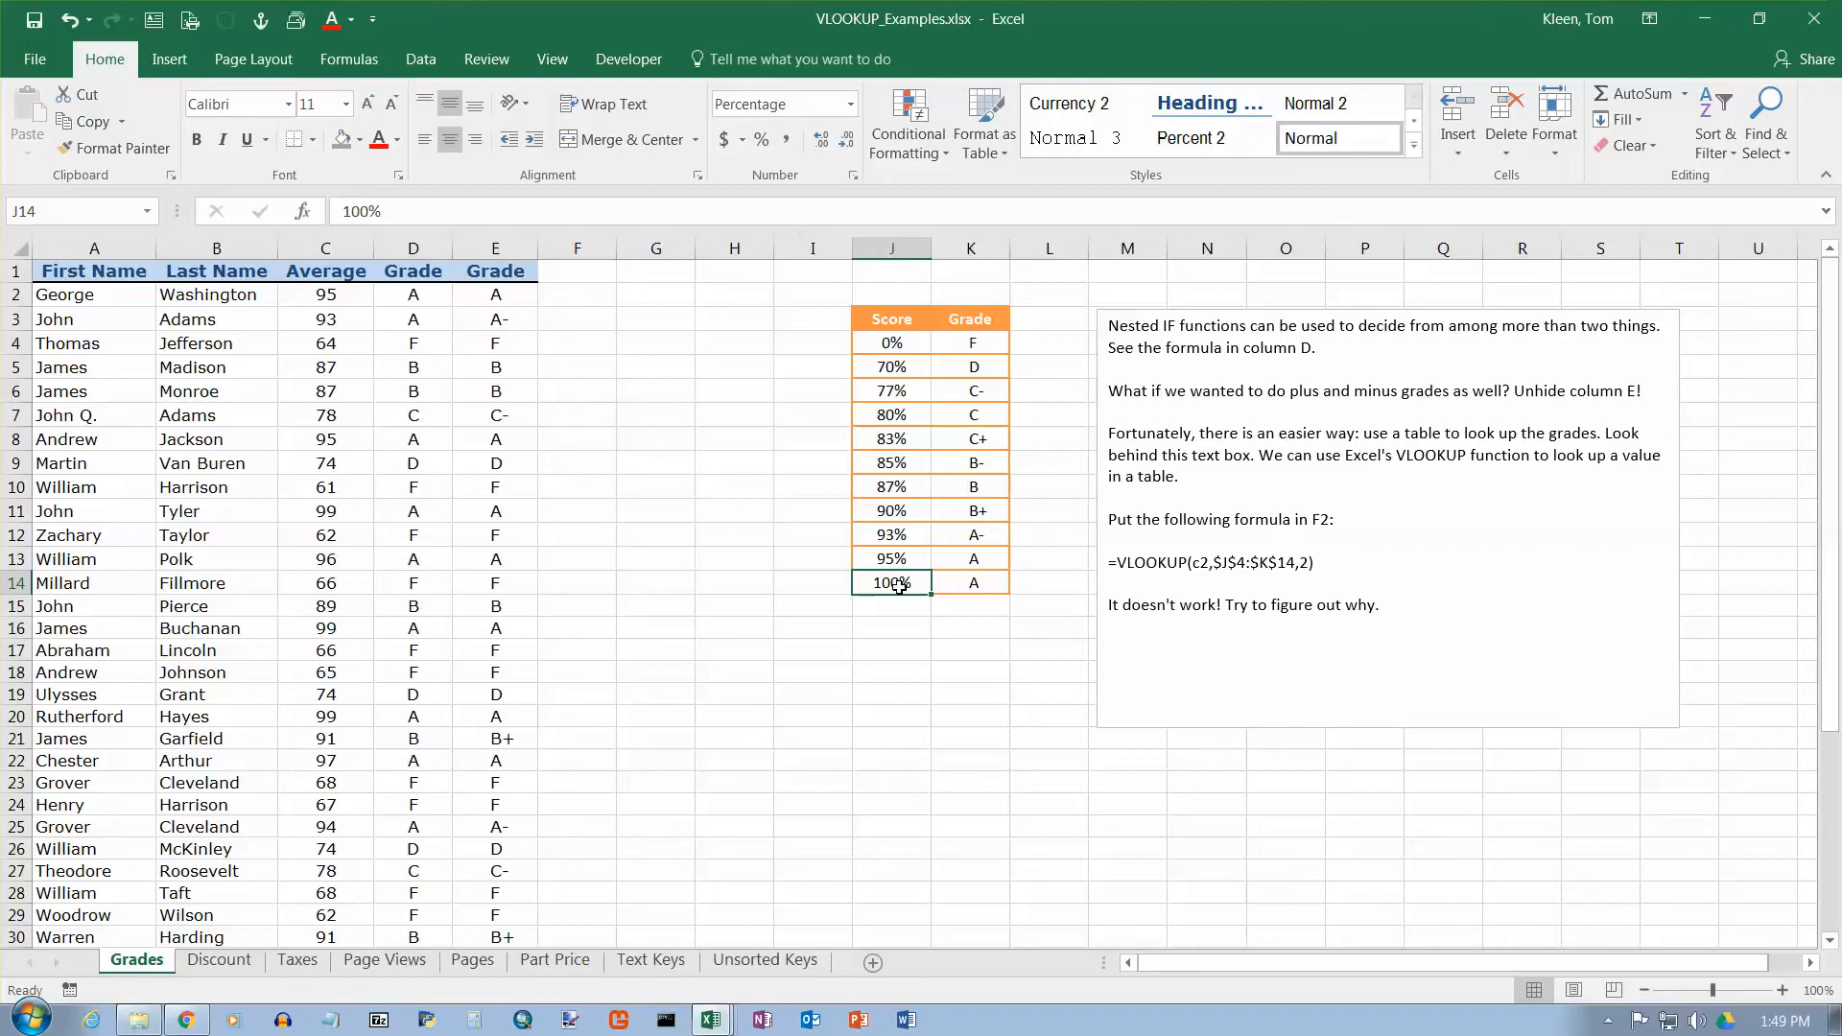
{"action": "left_click", "coordinate": [899, 556]}
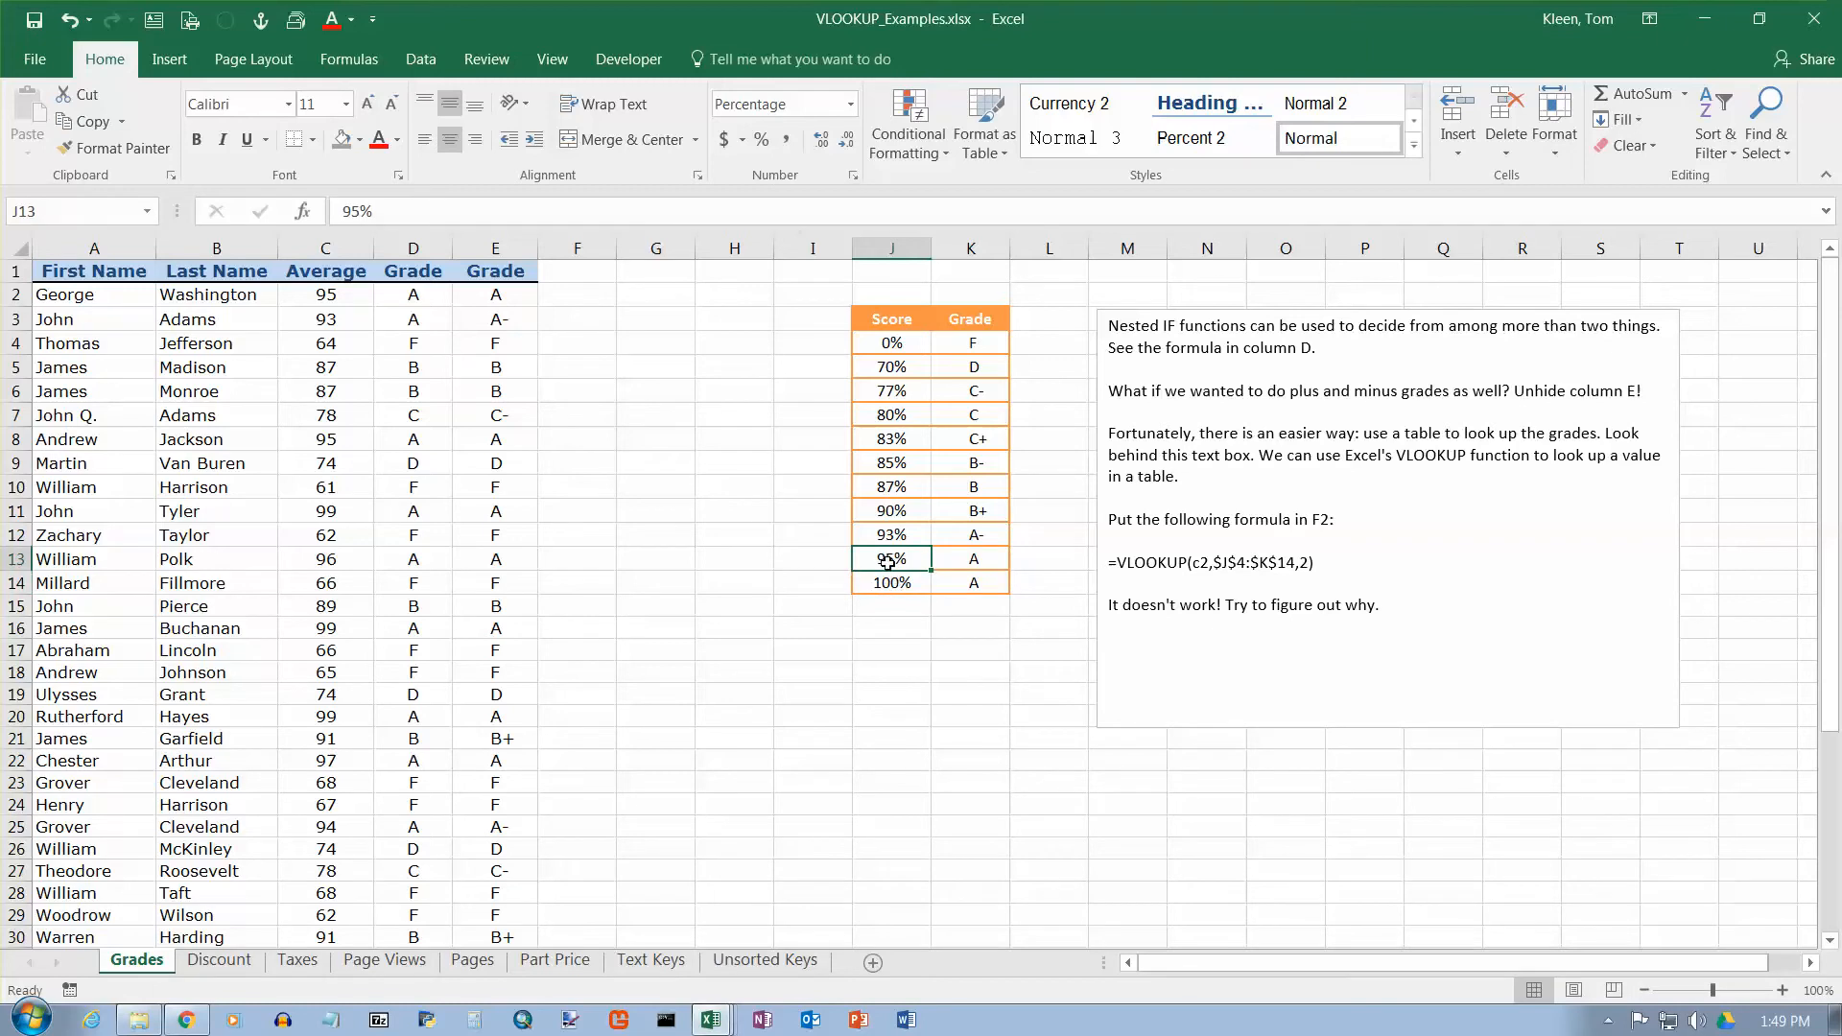
{"action": "left_click_drag", "start_coordinate": [888, 563], "coordinate": [939, 562]}
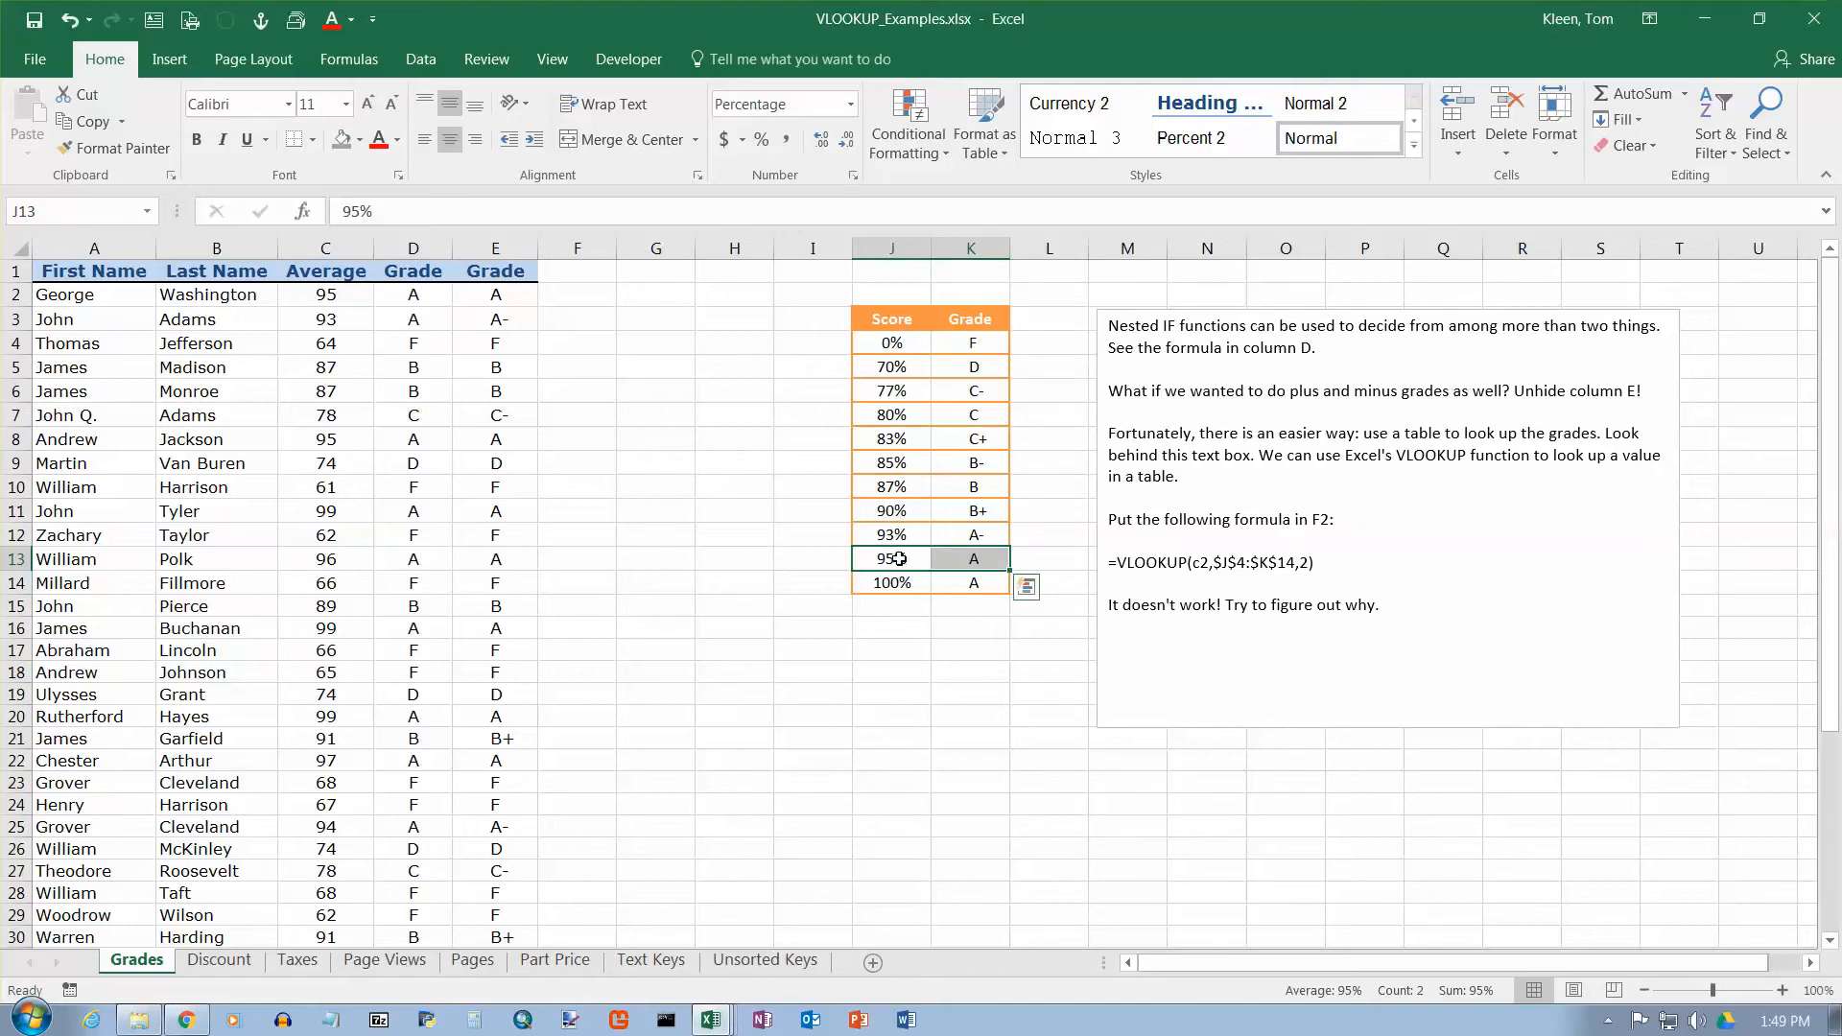
{"action": "left_click", "coordinate": [899, 558]}
{"action": "left_click_drag", "start_coordinate": [900, 535], "coordinate": [981, 538]}
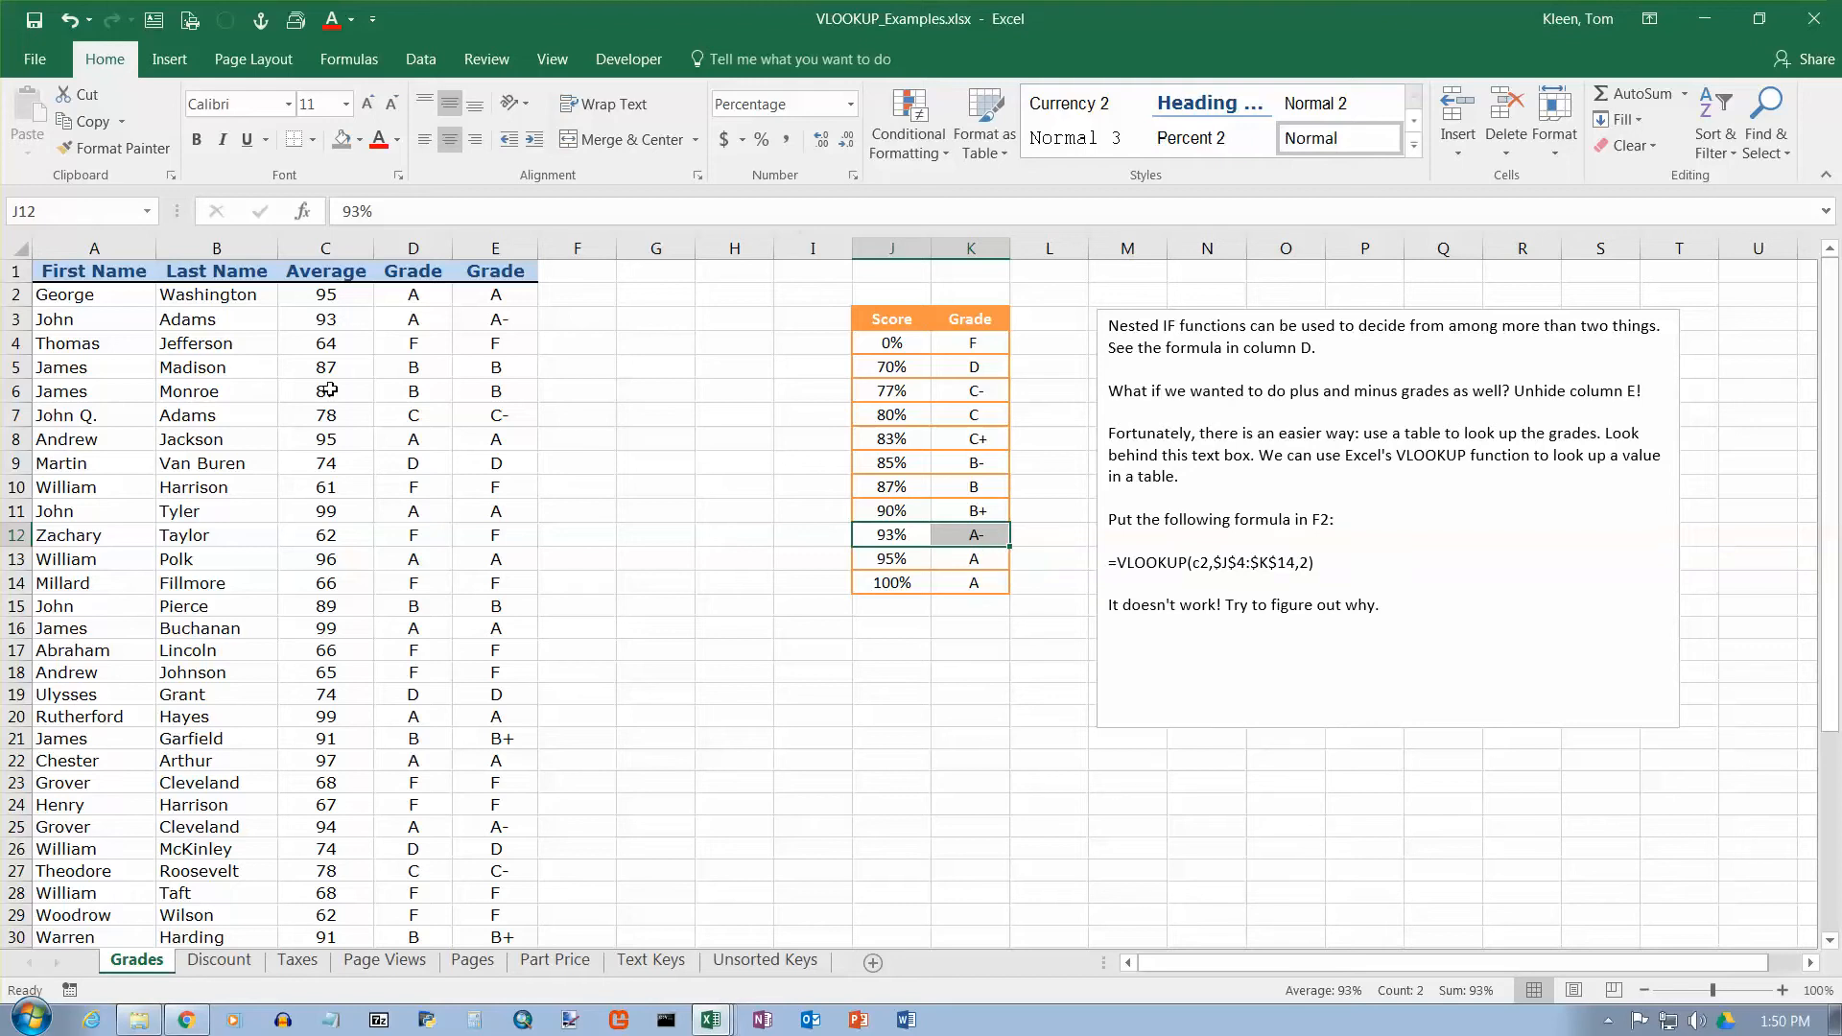
Start a VLOOKUP function in cell F2 with C2 as the lookup value
{"action": "left_click", "coordinate": [415, 294]}
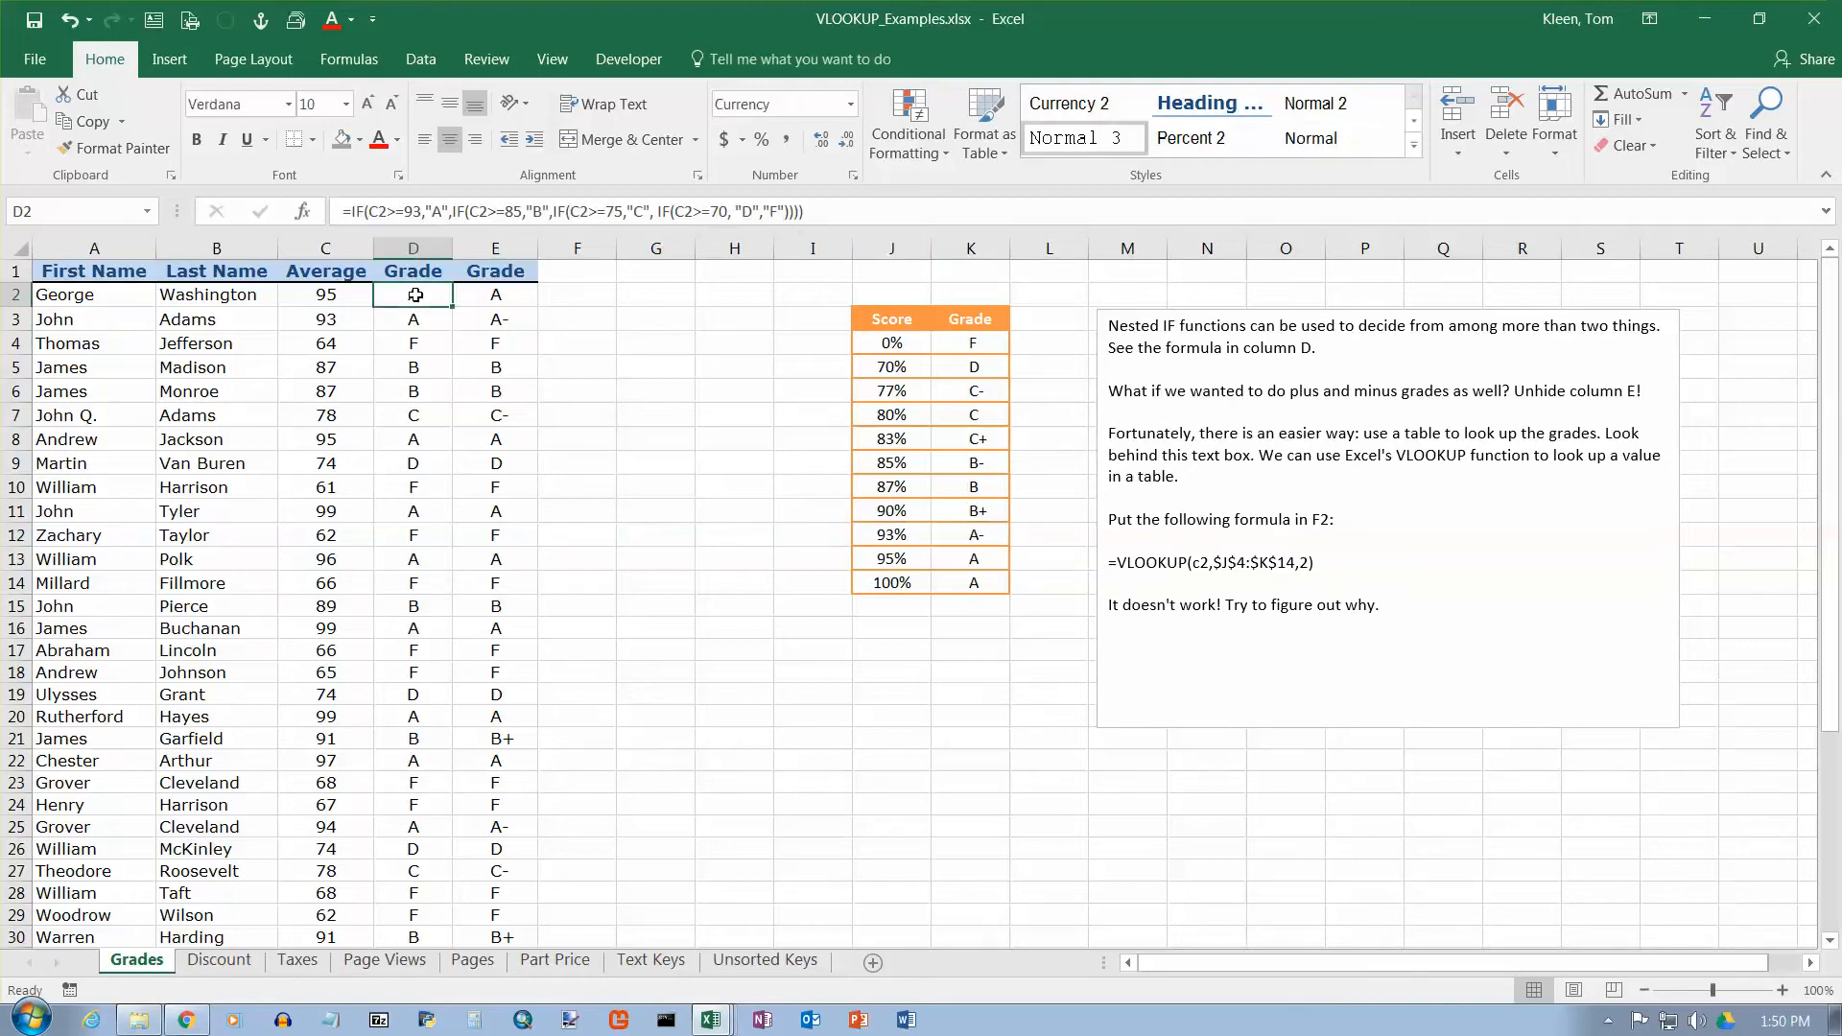
{"action": "key", "text": "Right"}
{"action": "key", "text": "Right"}
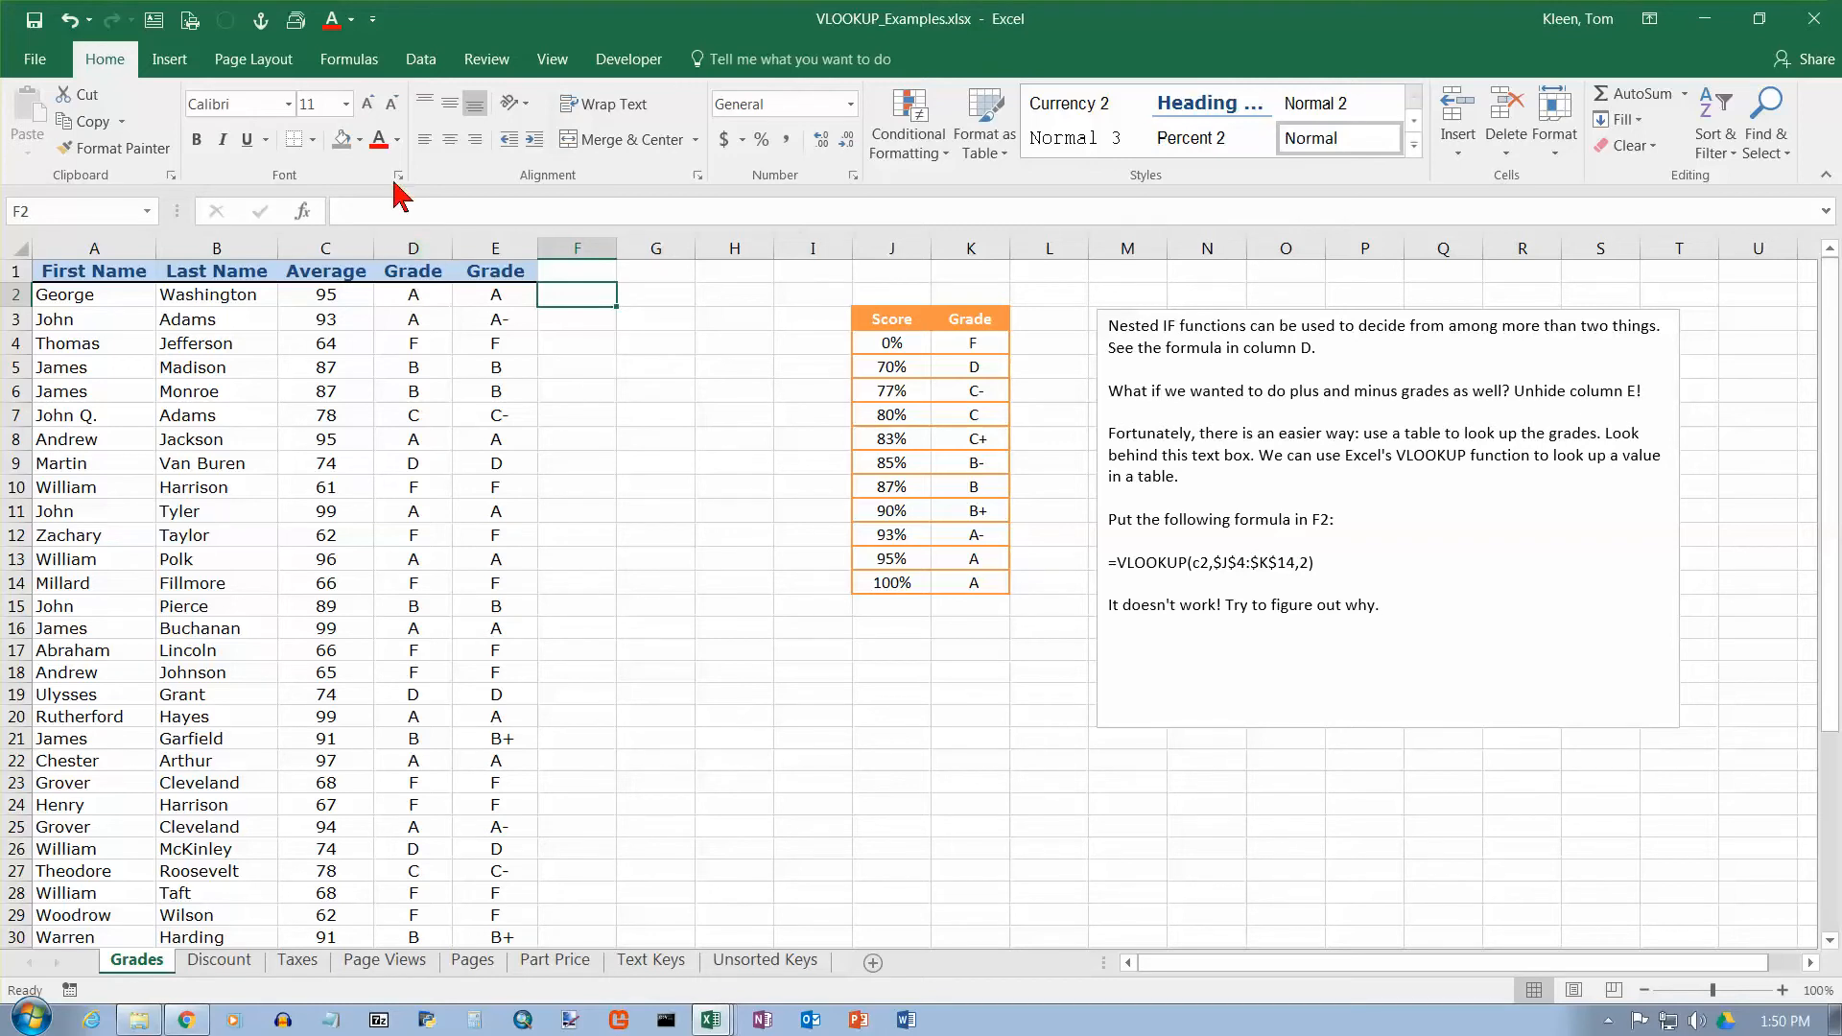
{"action": "left_click", "coordinate": [340, 69]}
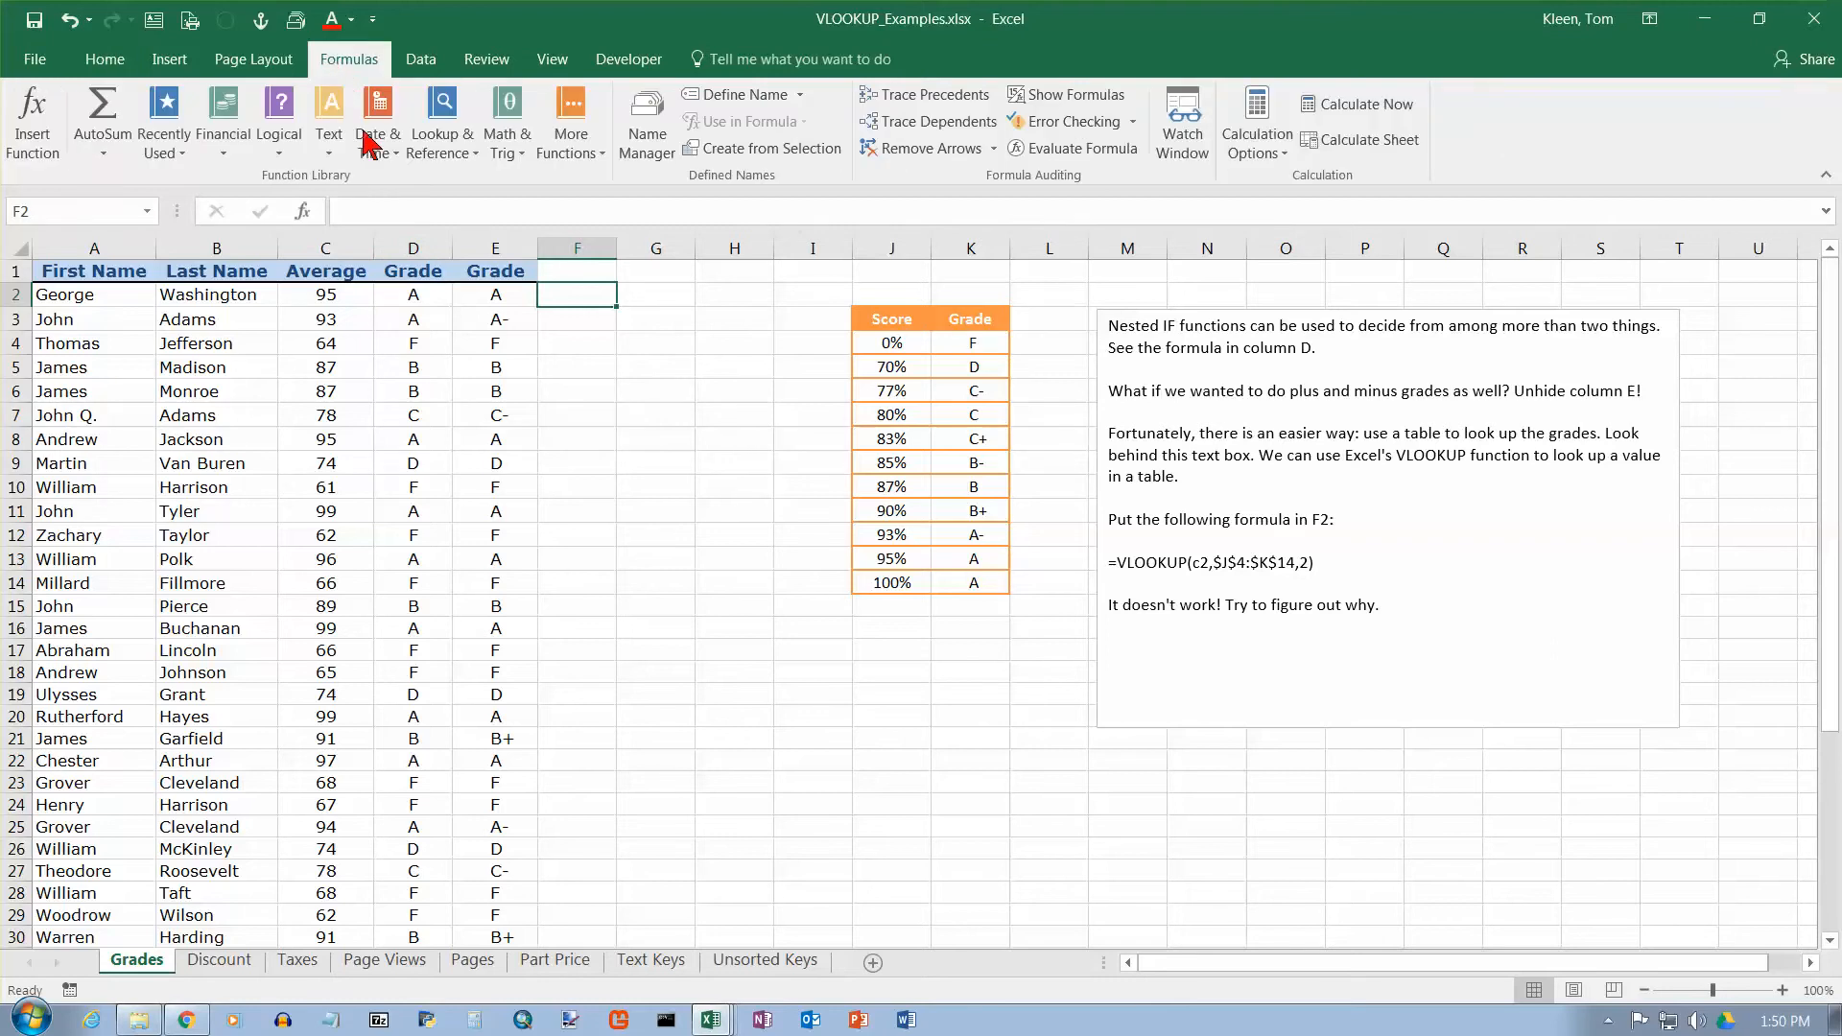
{"action": "left_click", "coordinate": [469, 153]}
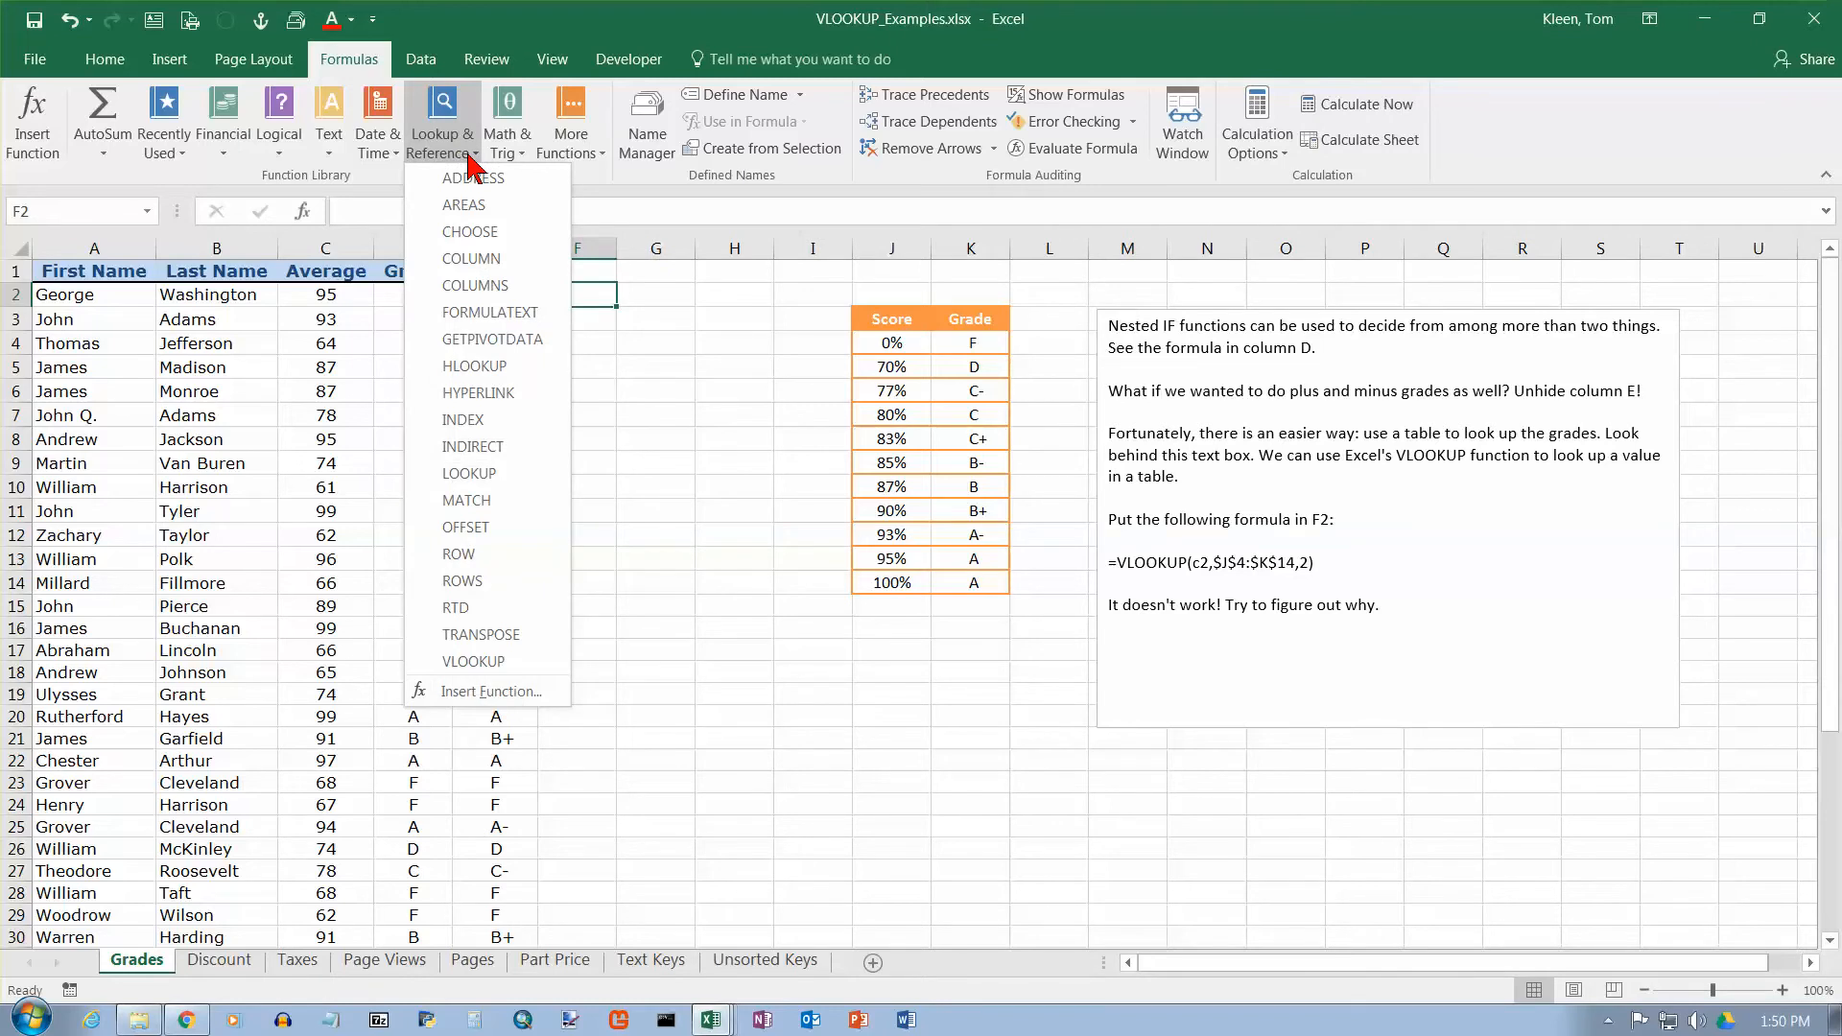
{"action": "left_click", "coordinate": [506, 666]}
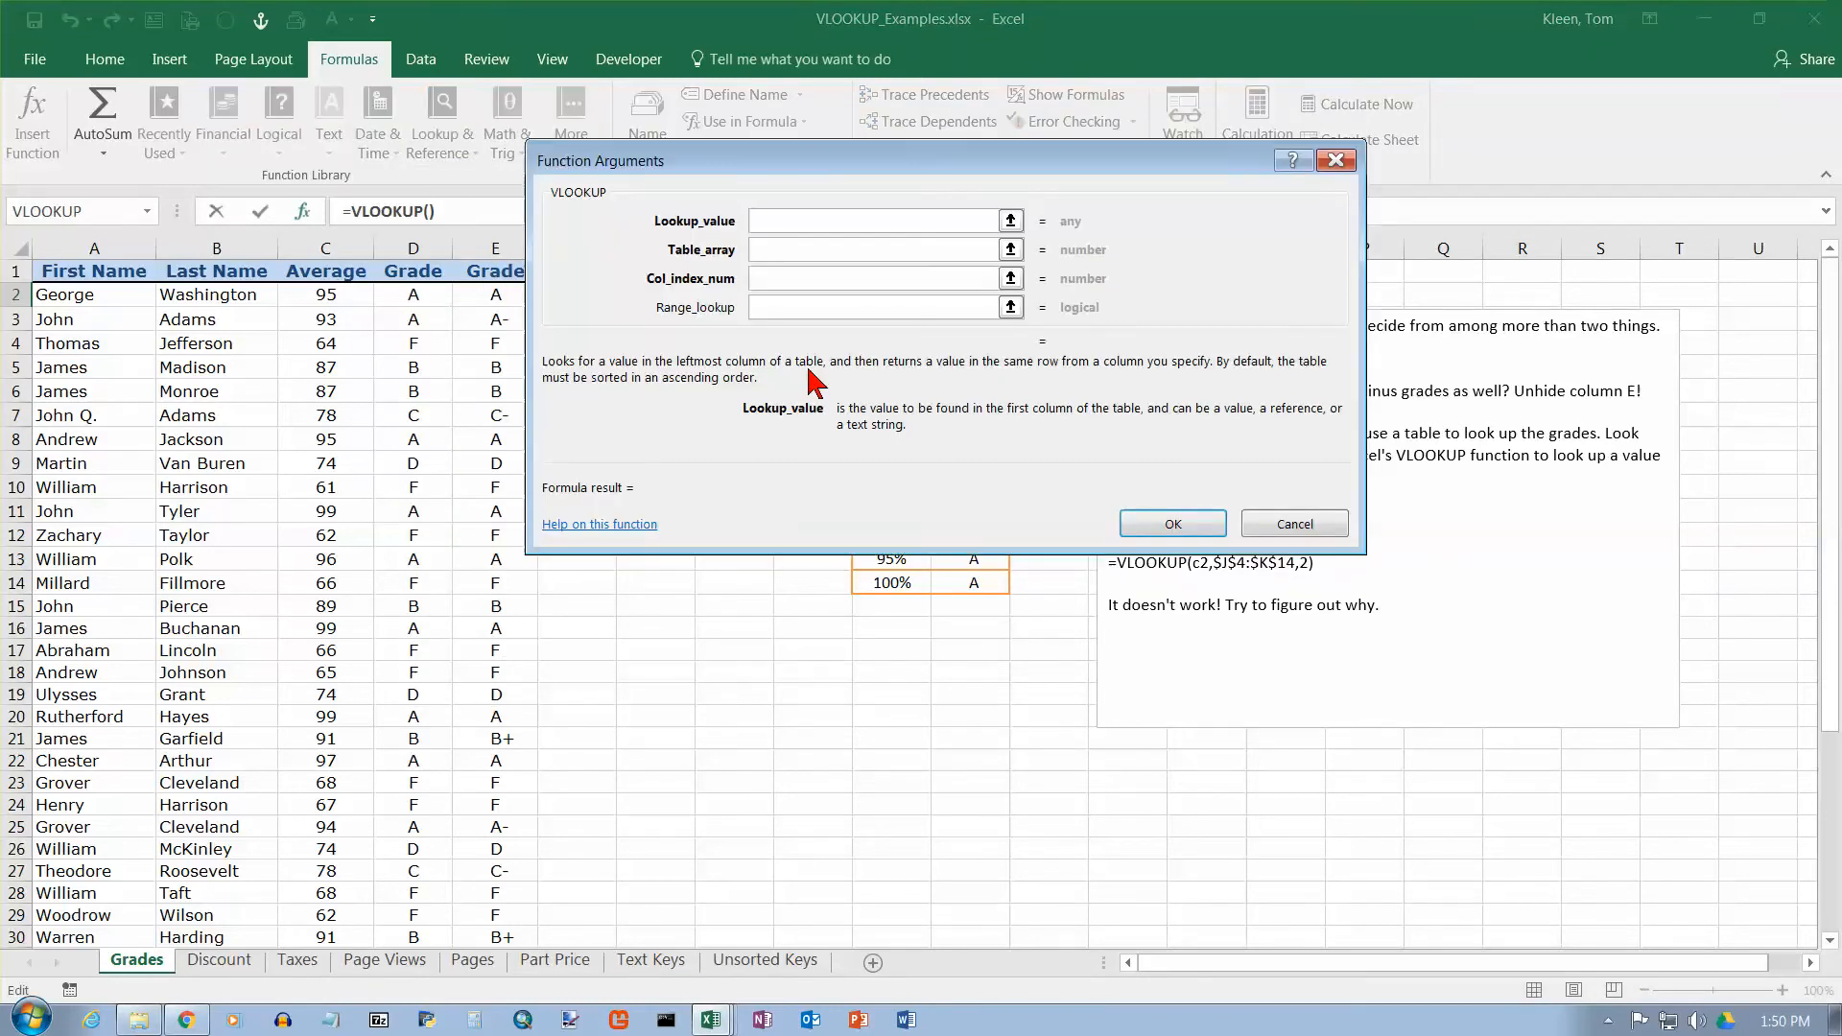
{"action": "left_click_drag", "start_coordinate": [880, 173], "coordinate": [1389, 272]}
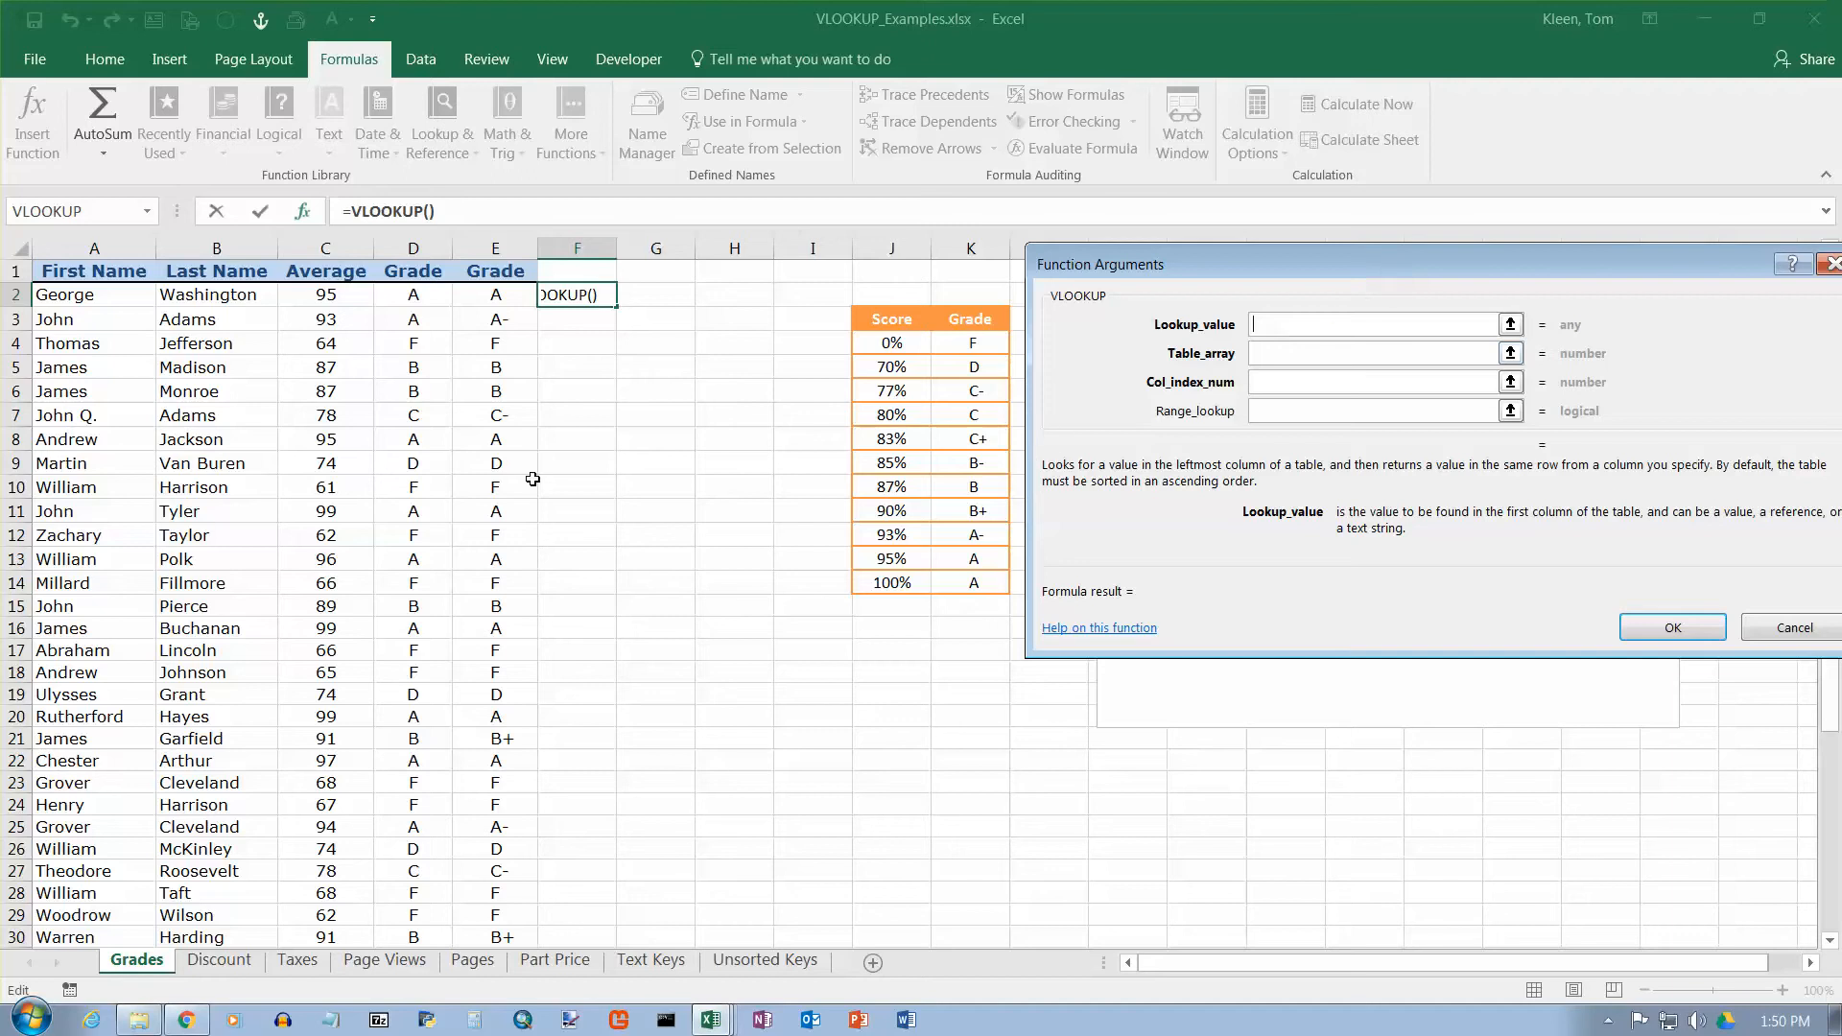
{"action": "left_click", "coordinate": [326, 300]}
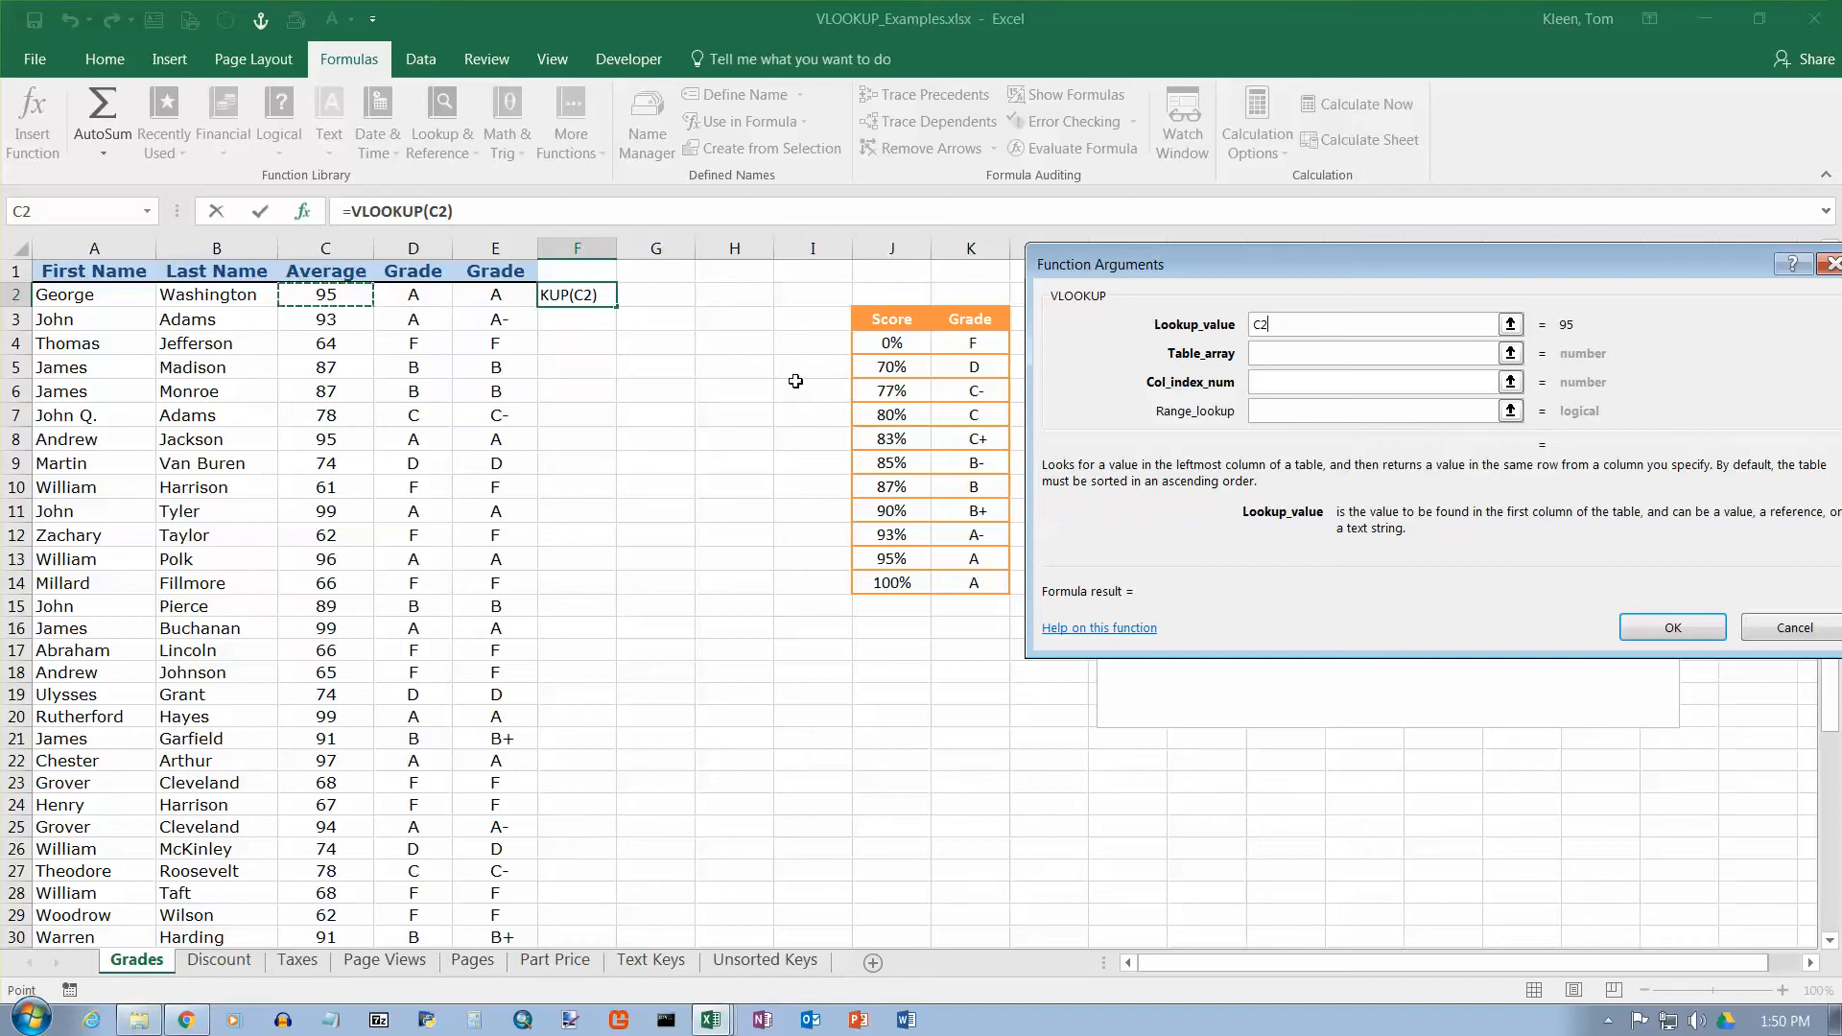
Set the VLOOKUP table array to the absolute range $J$4:$K$14
{"action": "left_click", "coordinate": [1279, 355]}
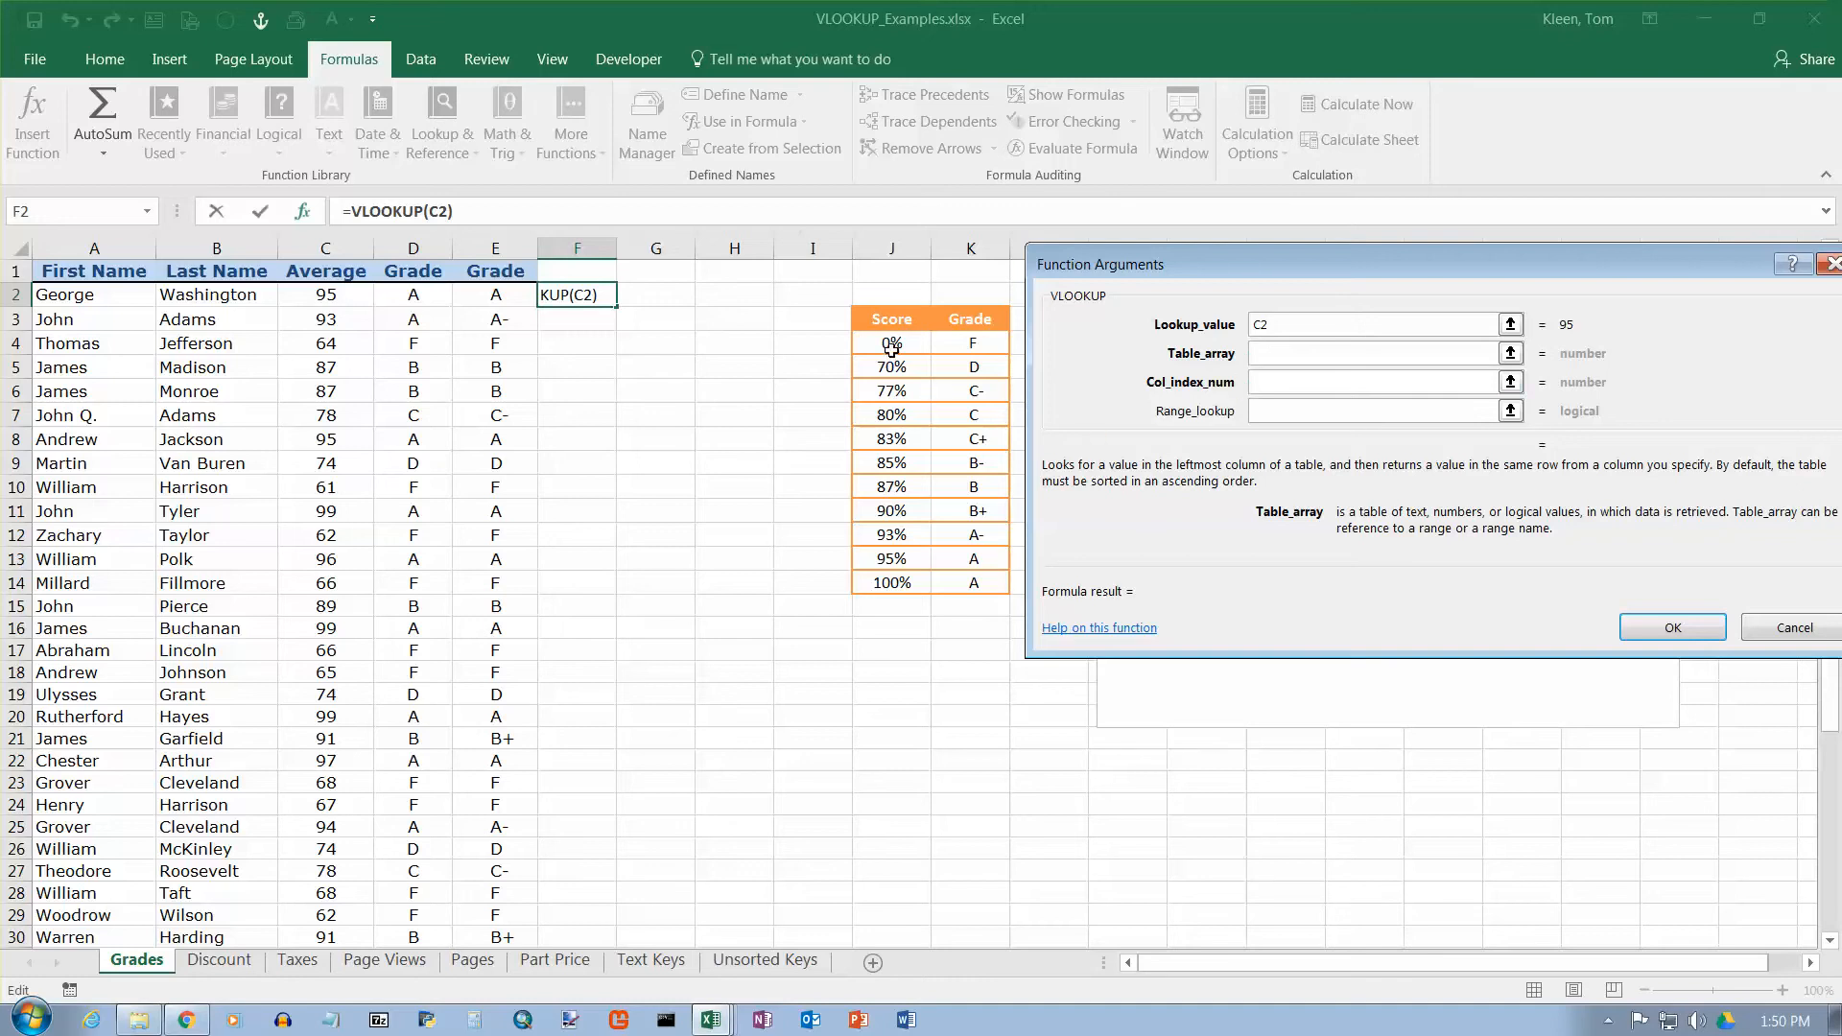
{"action": "left_click_drag", "start_coordinate": [892, 347], "coordinate": [972, 581]}
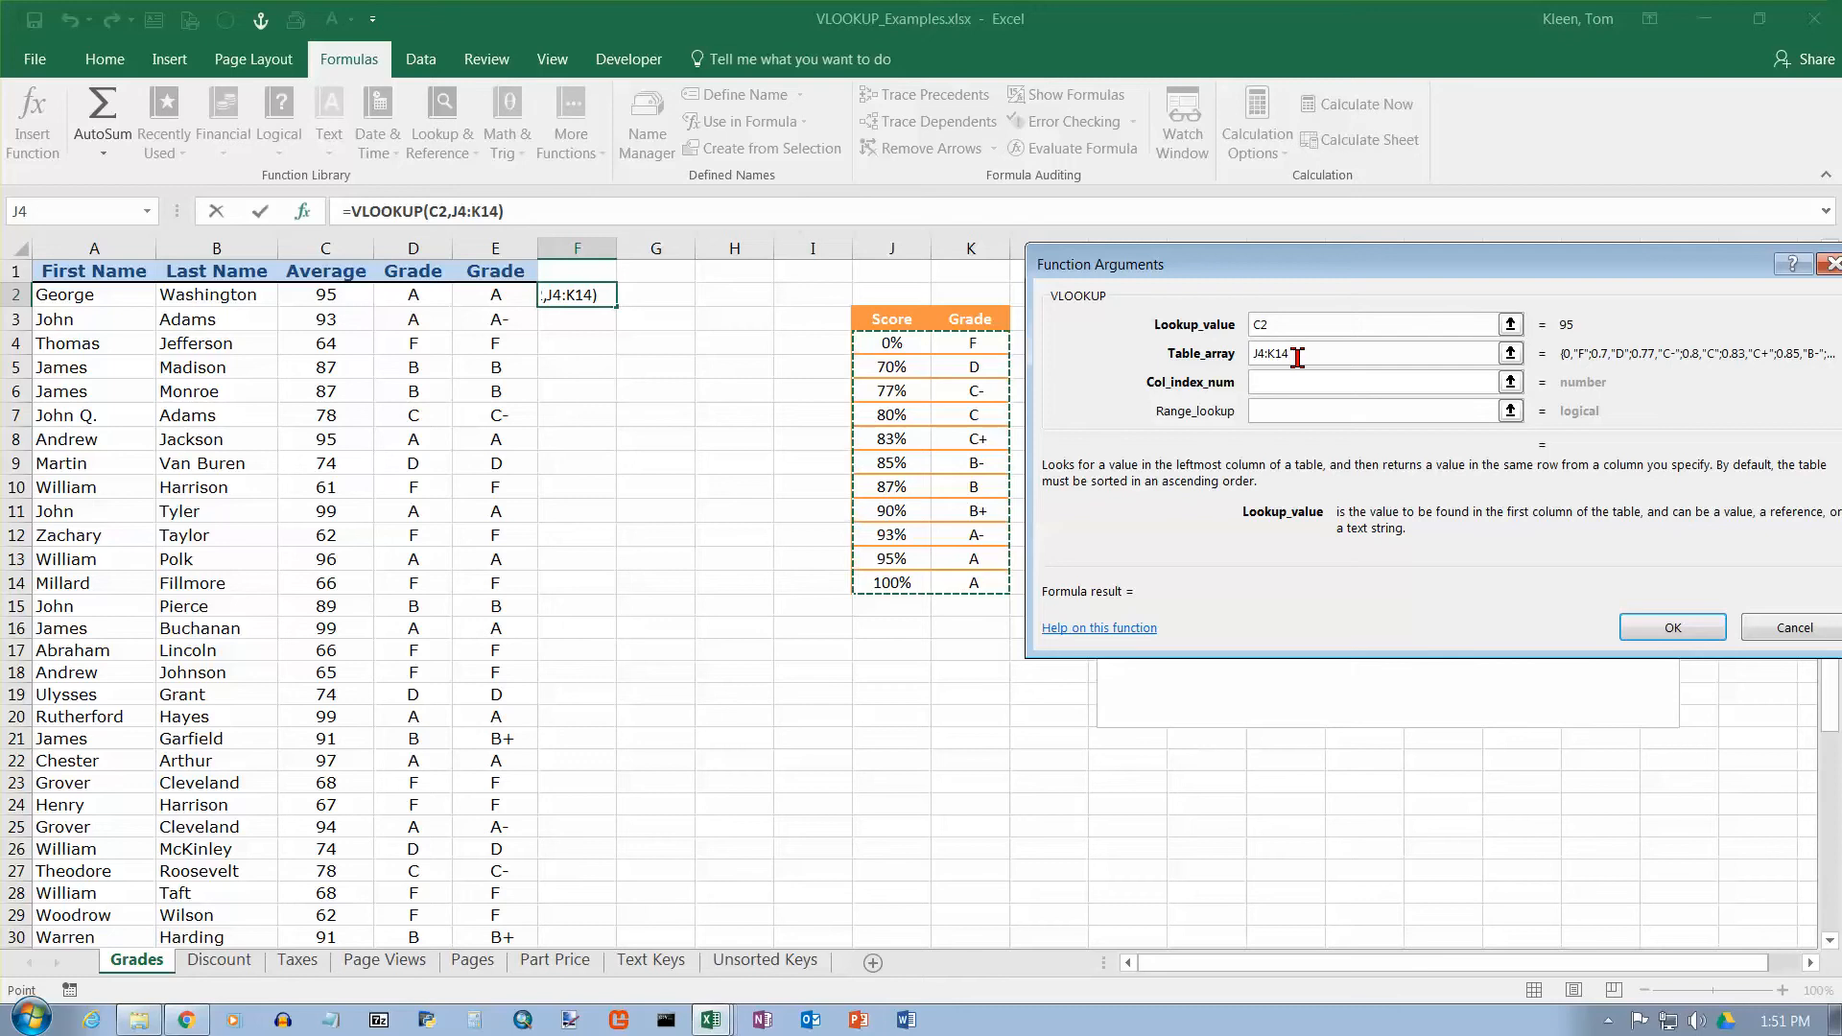
{"action": "key", "text": "F4"}
{"action": "left_click", "coordinate": [1286, 384]}
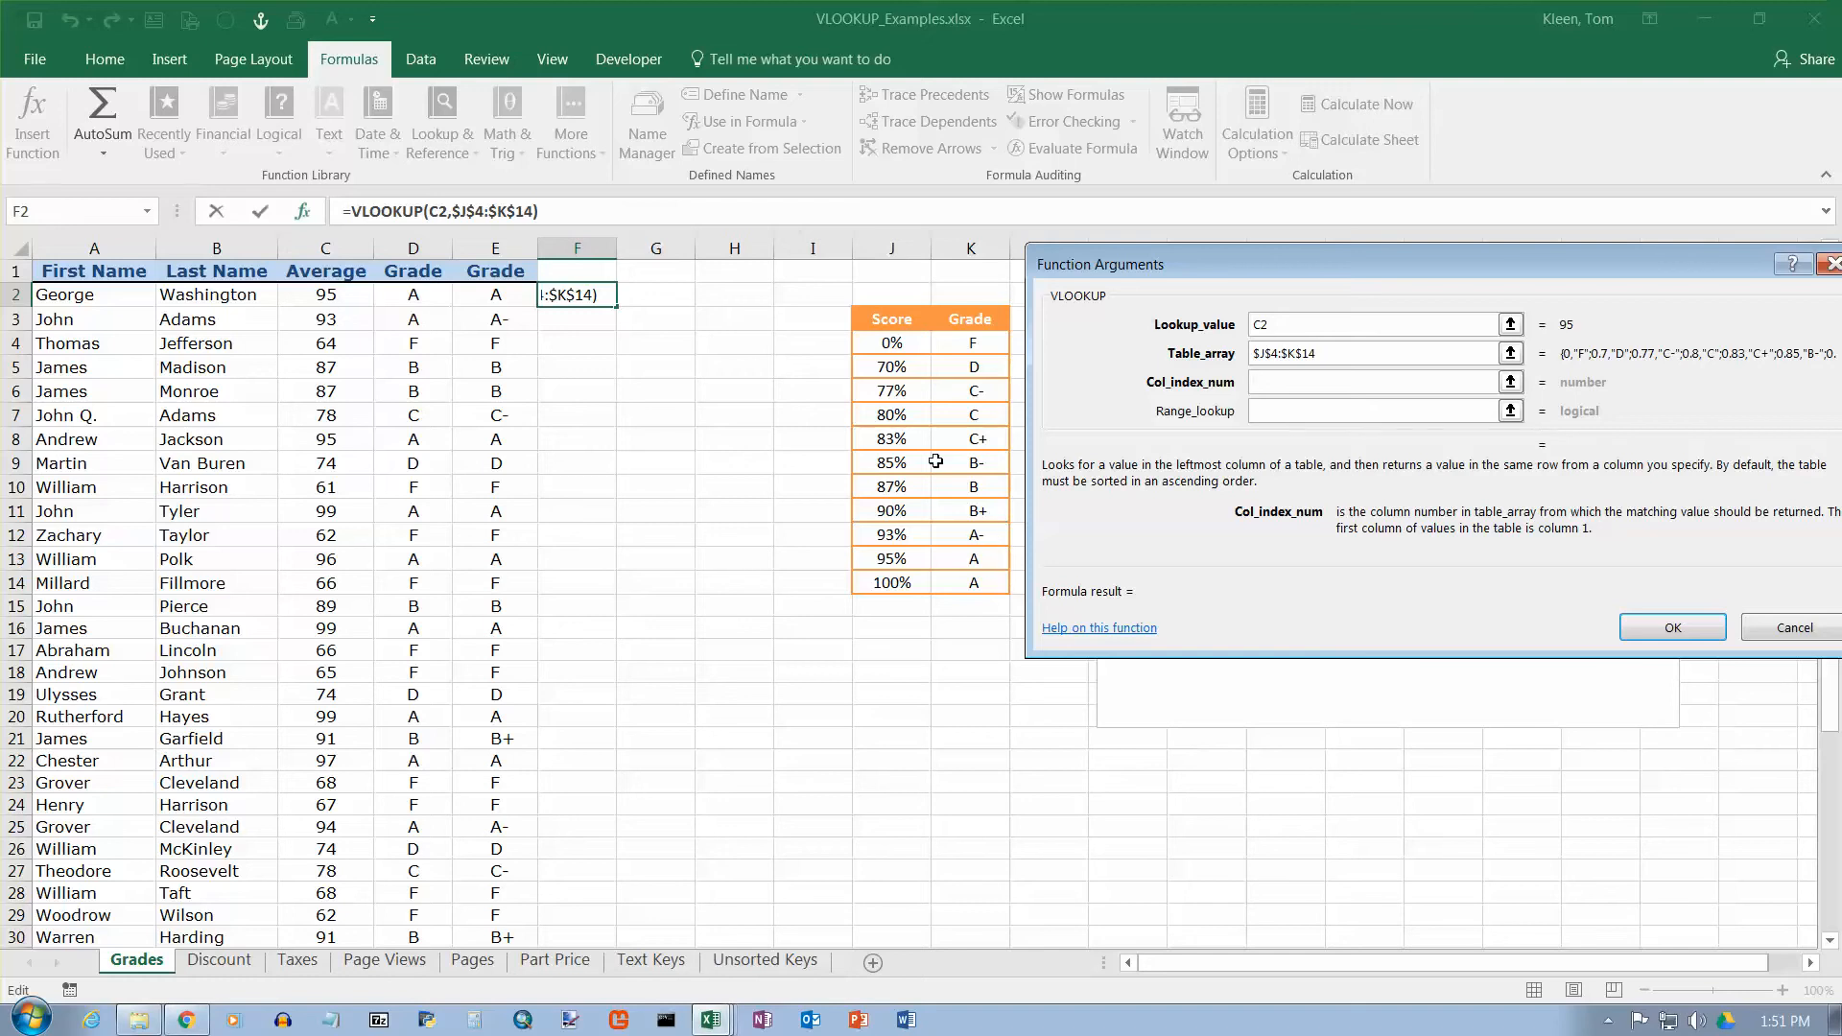
{"action": "left_click_drag", "start_coordinate": [899, 342], "coordinate": [957, 350]}
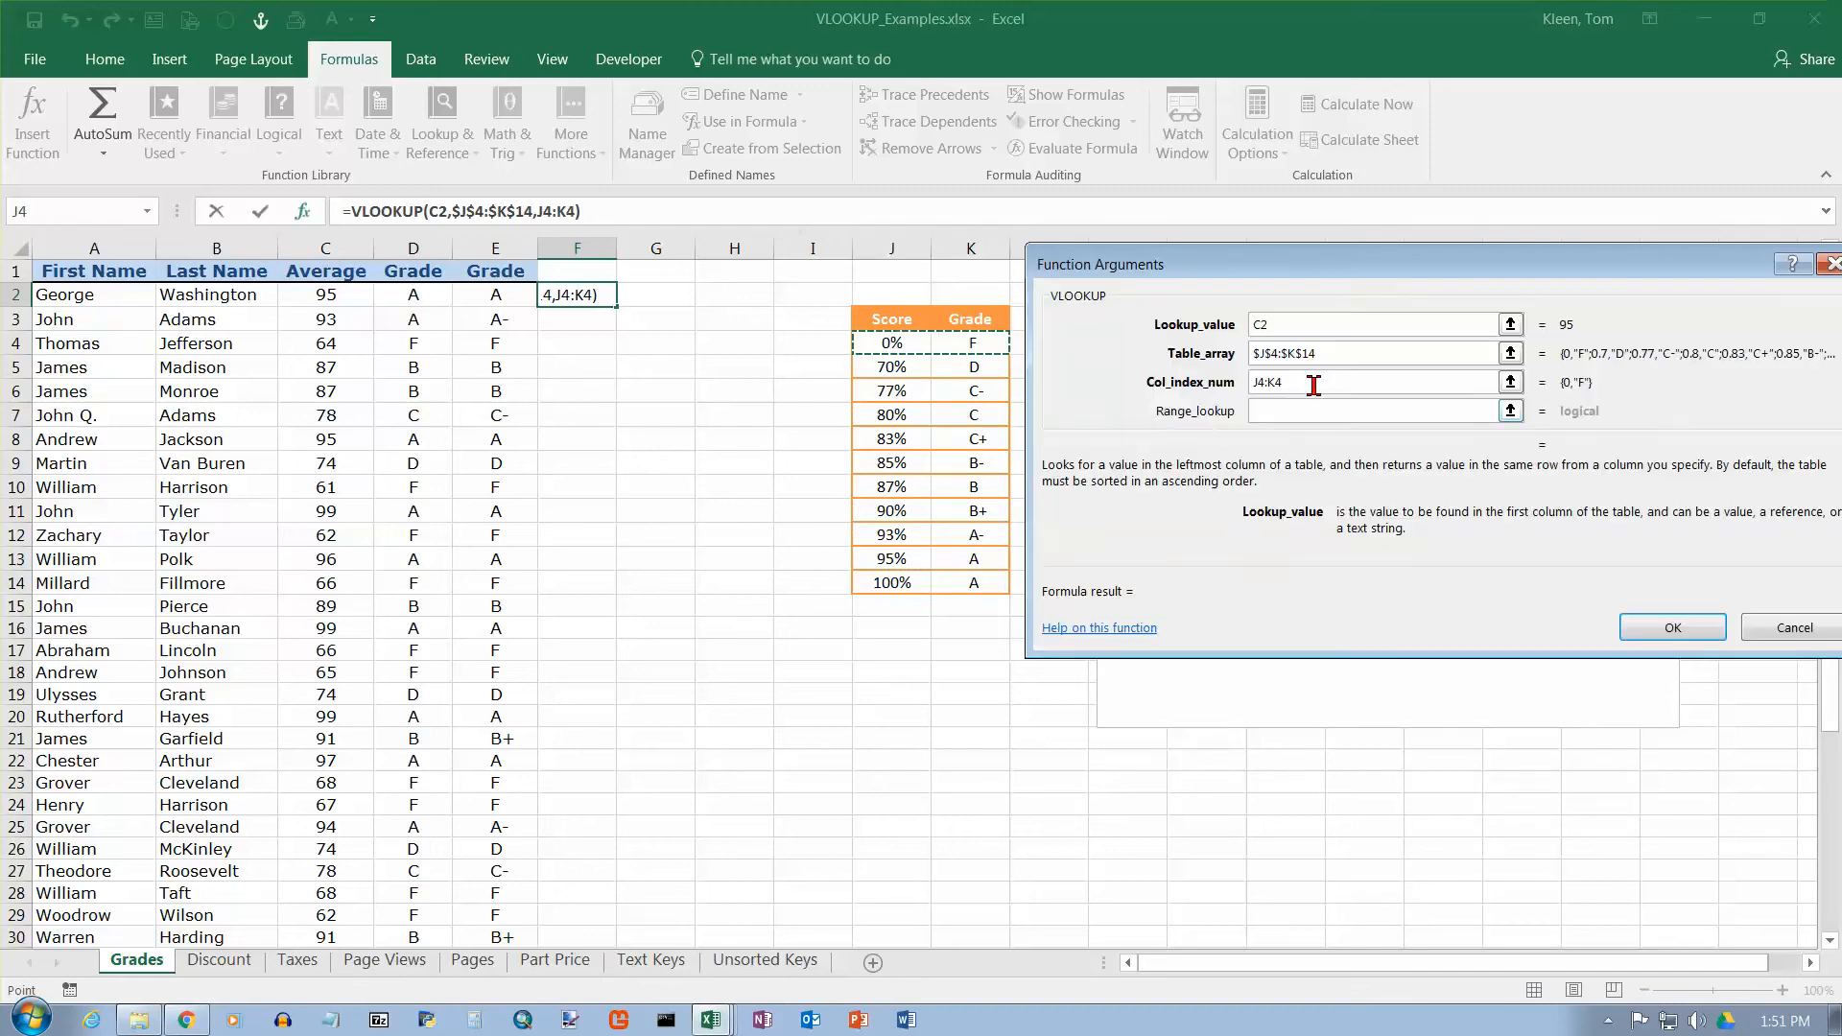
{"action": "left_click_drag", "start_coordinate": [1308, 382], "coordinate": [1217, 395]}
{"action": "key", "text": "BackSpace"}
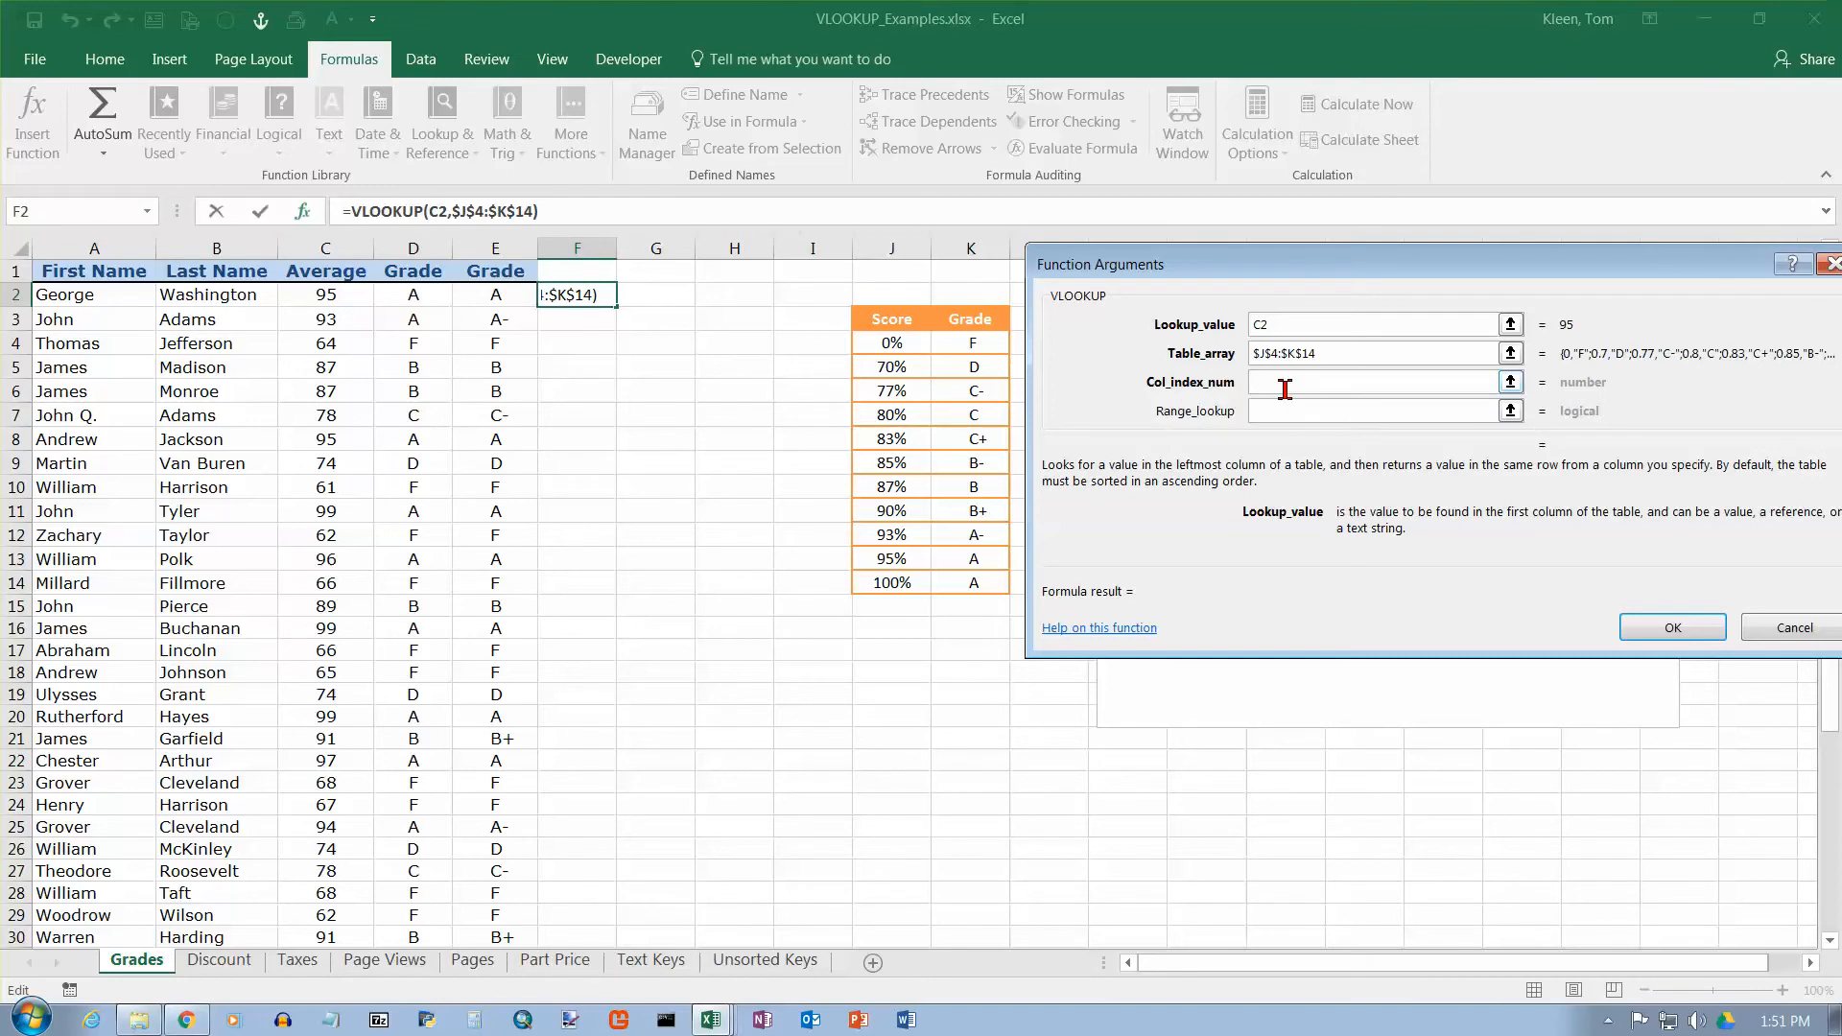
Set the VLOOKUP column index number to 2 and complete the formula in F2
{"action": "type", "text": "2"}
{"action": "left_click", "coordinate": [1666, 624]}
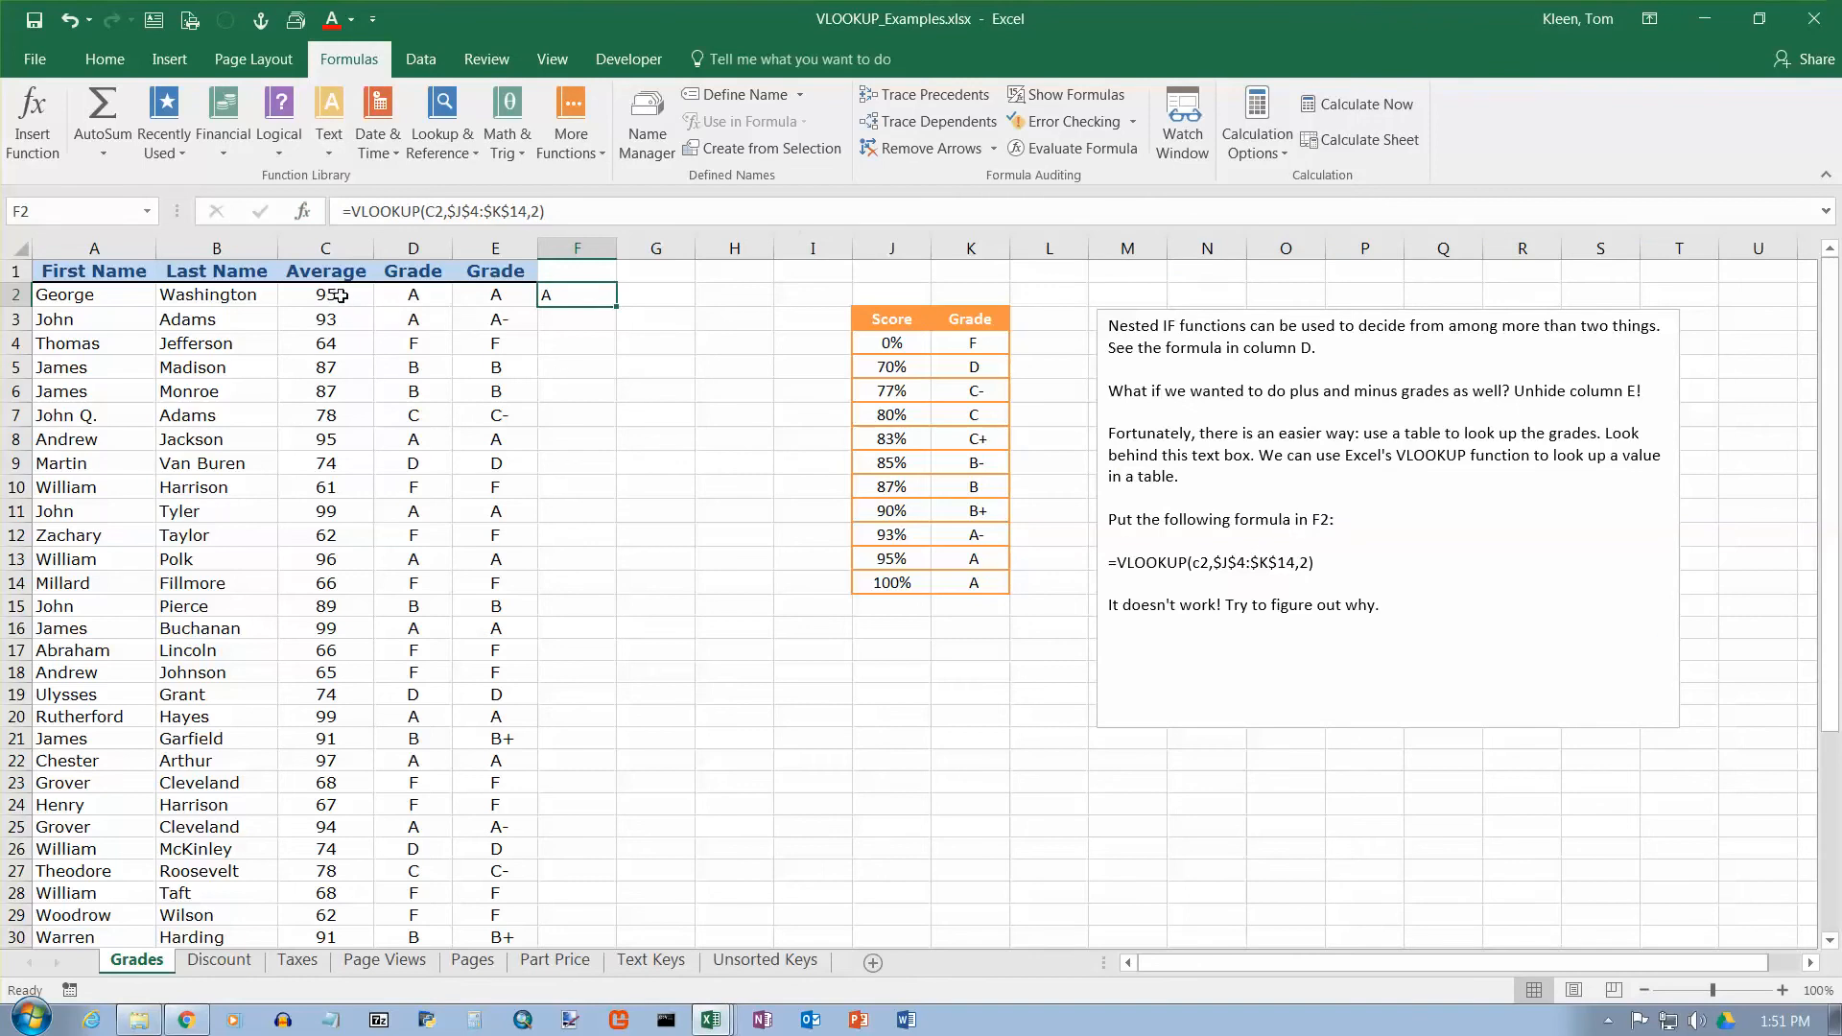
Fill the VLOOKUP formula from F2 down to F26 and increase the indent of those cells by three levels
{"action": "left_click_drag", "start_coordinate": [617, 308], "coordinate": [645, 864]}
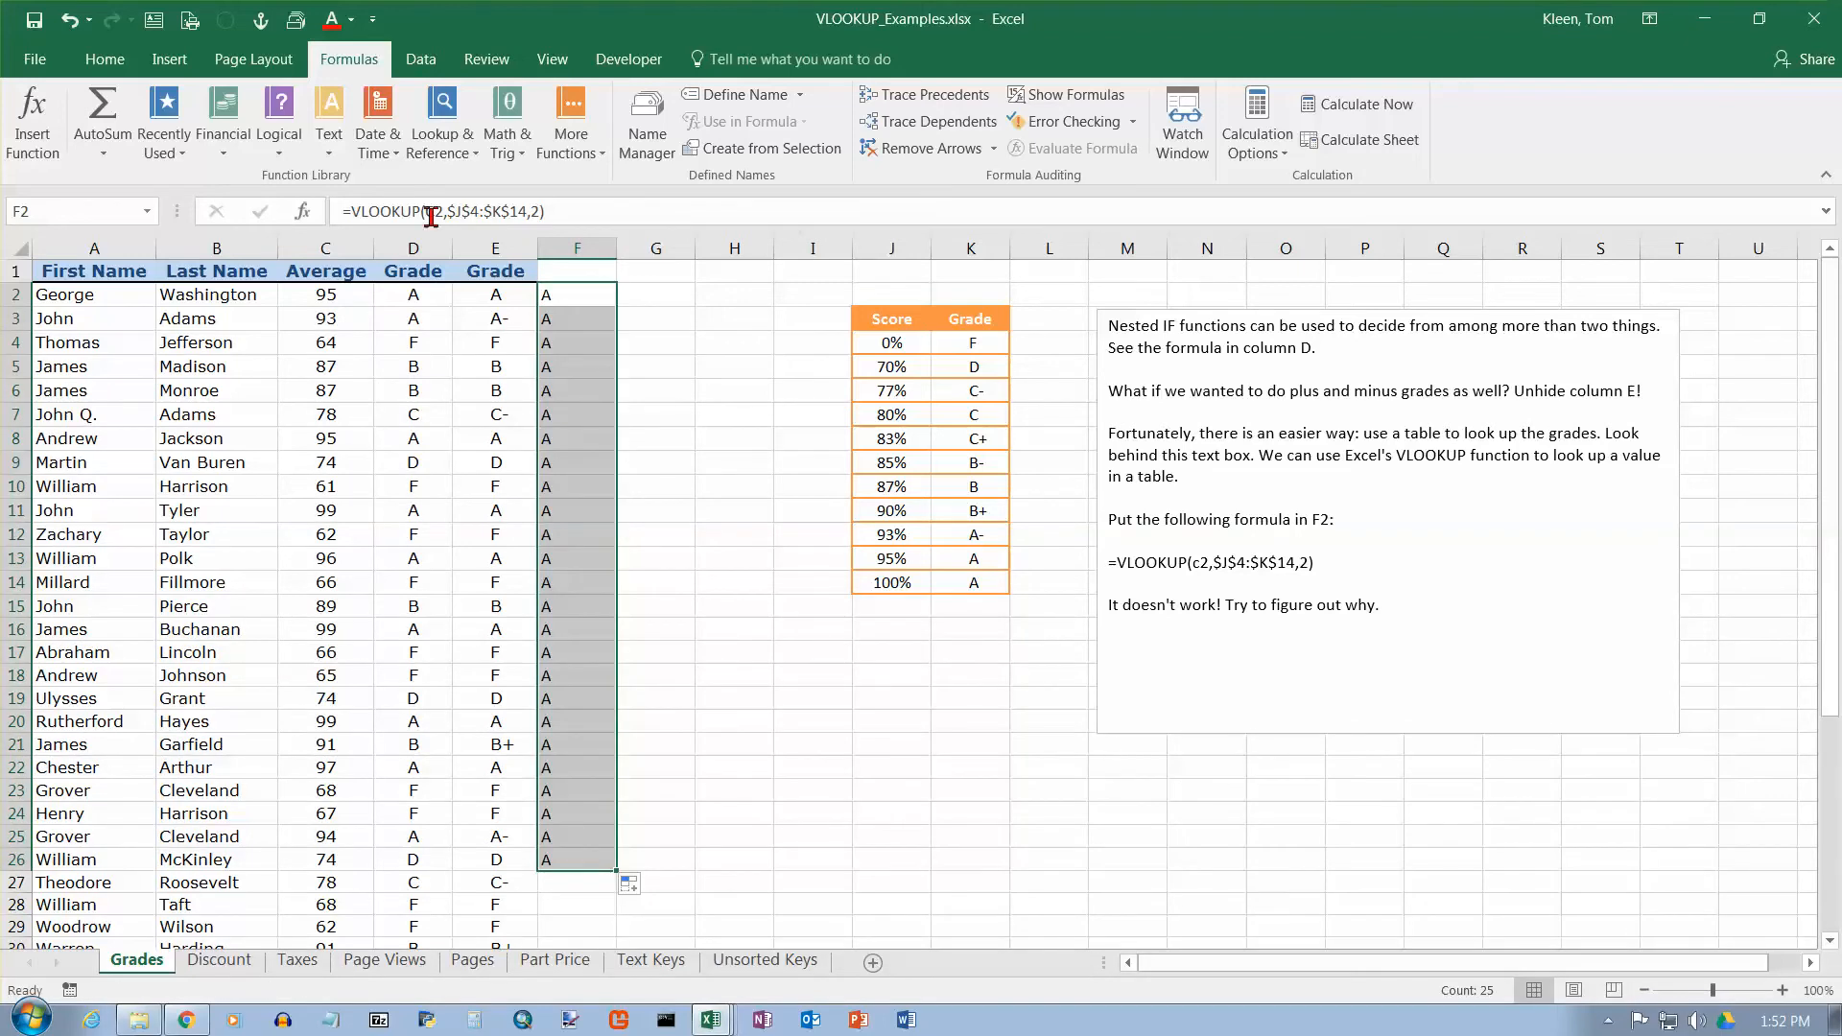
{"action": "left_click", "coordinate": [105, 59]}
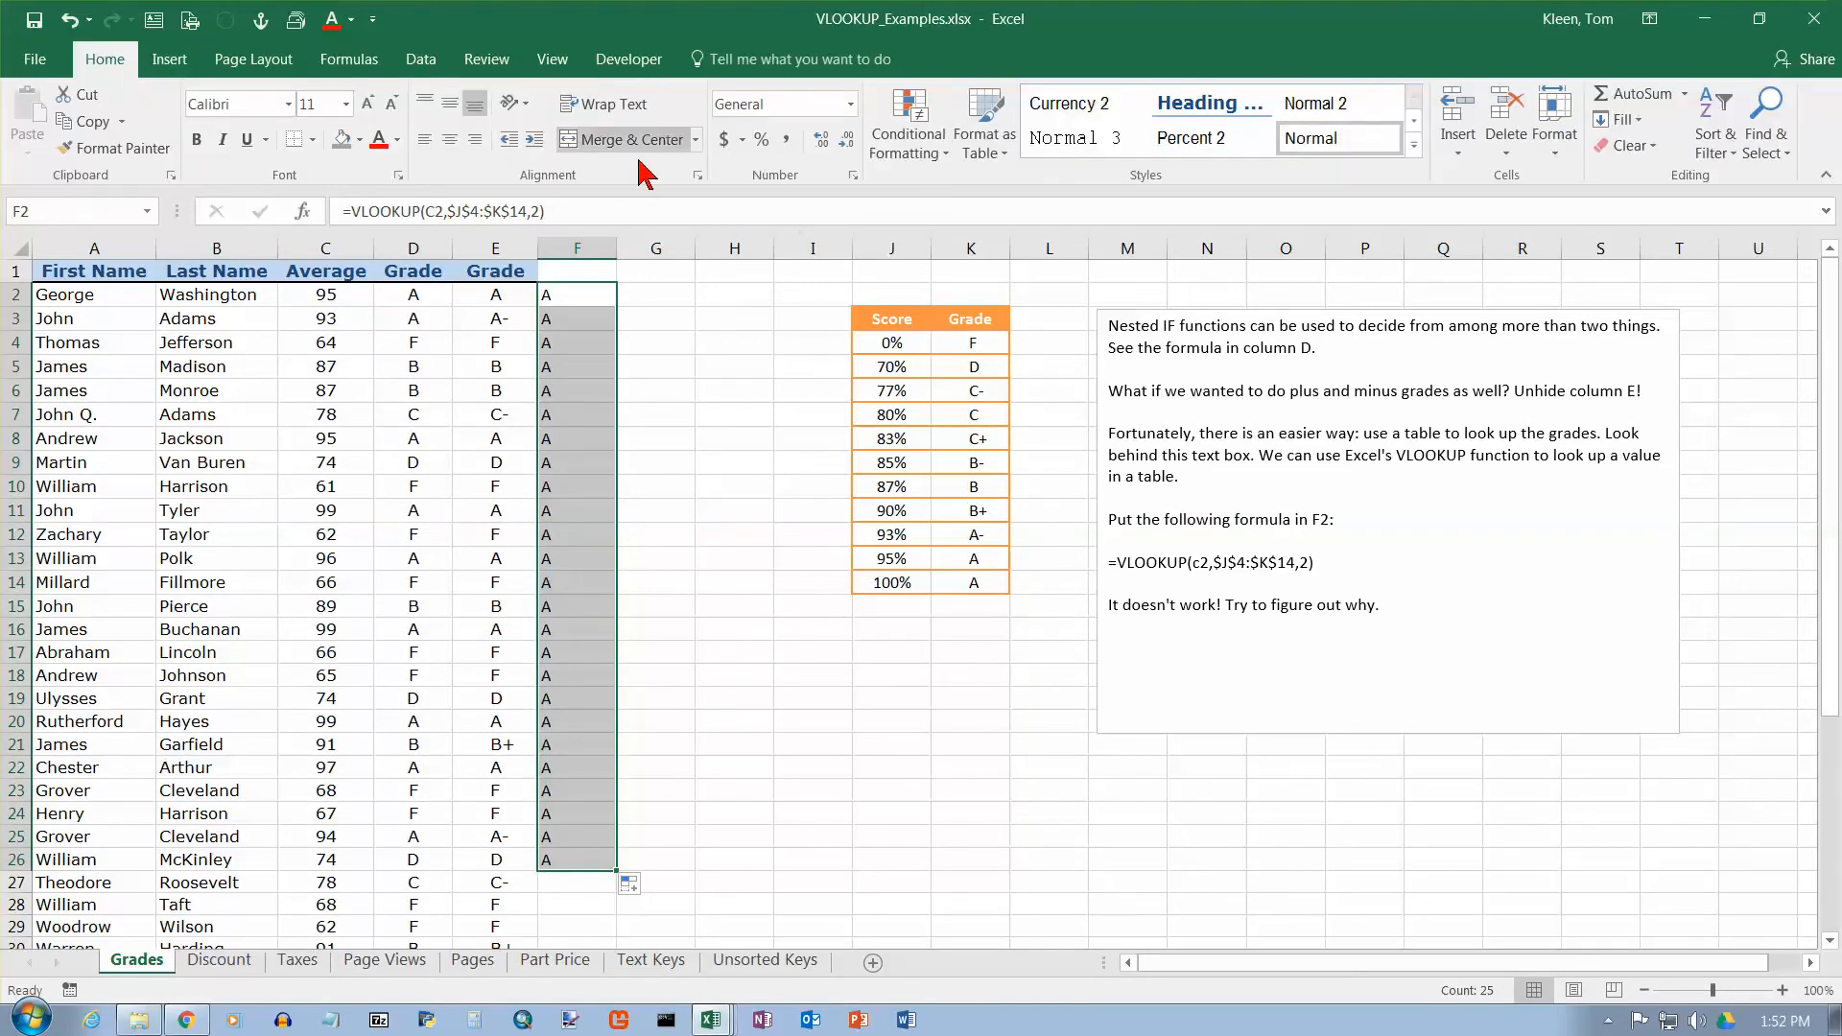
{"action": "left_click", "coordinate": [535, 141]}
{"action": "left_click", "coordinate": [534, 141]}
{"action": "left_click", "coordinate": [534, 141]}
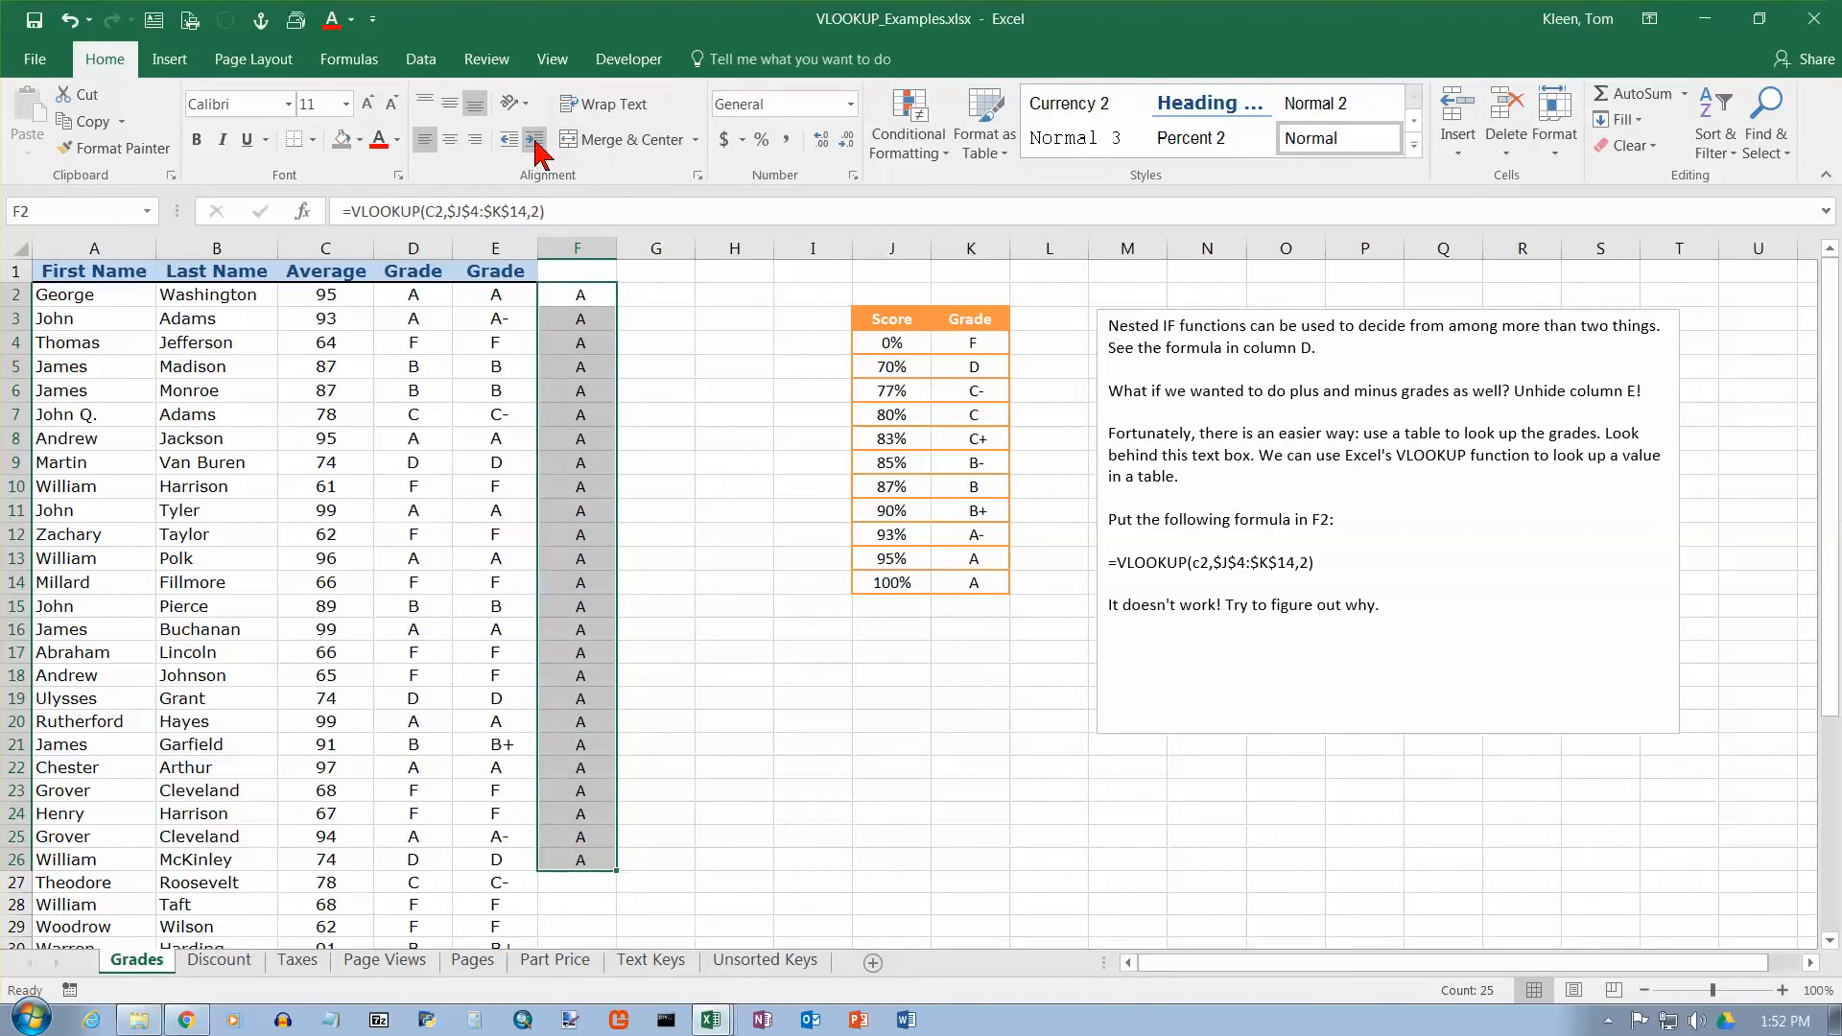
Apply the Comma number style to the scores in J4:J14 of the lookup table
{"action": "left_click", "coordinate": [599, 300]}
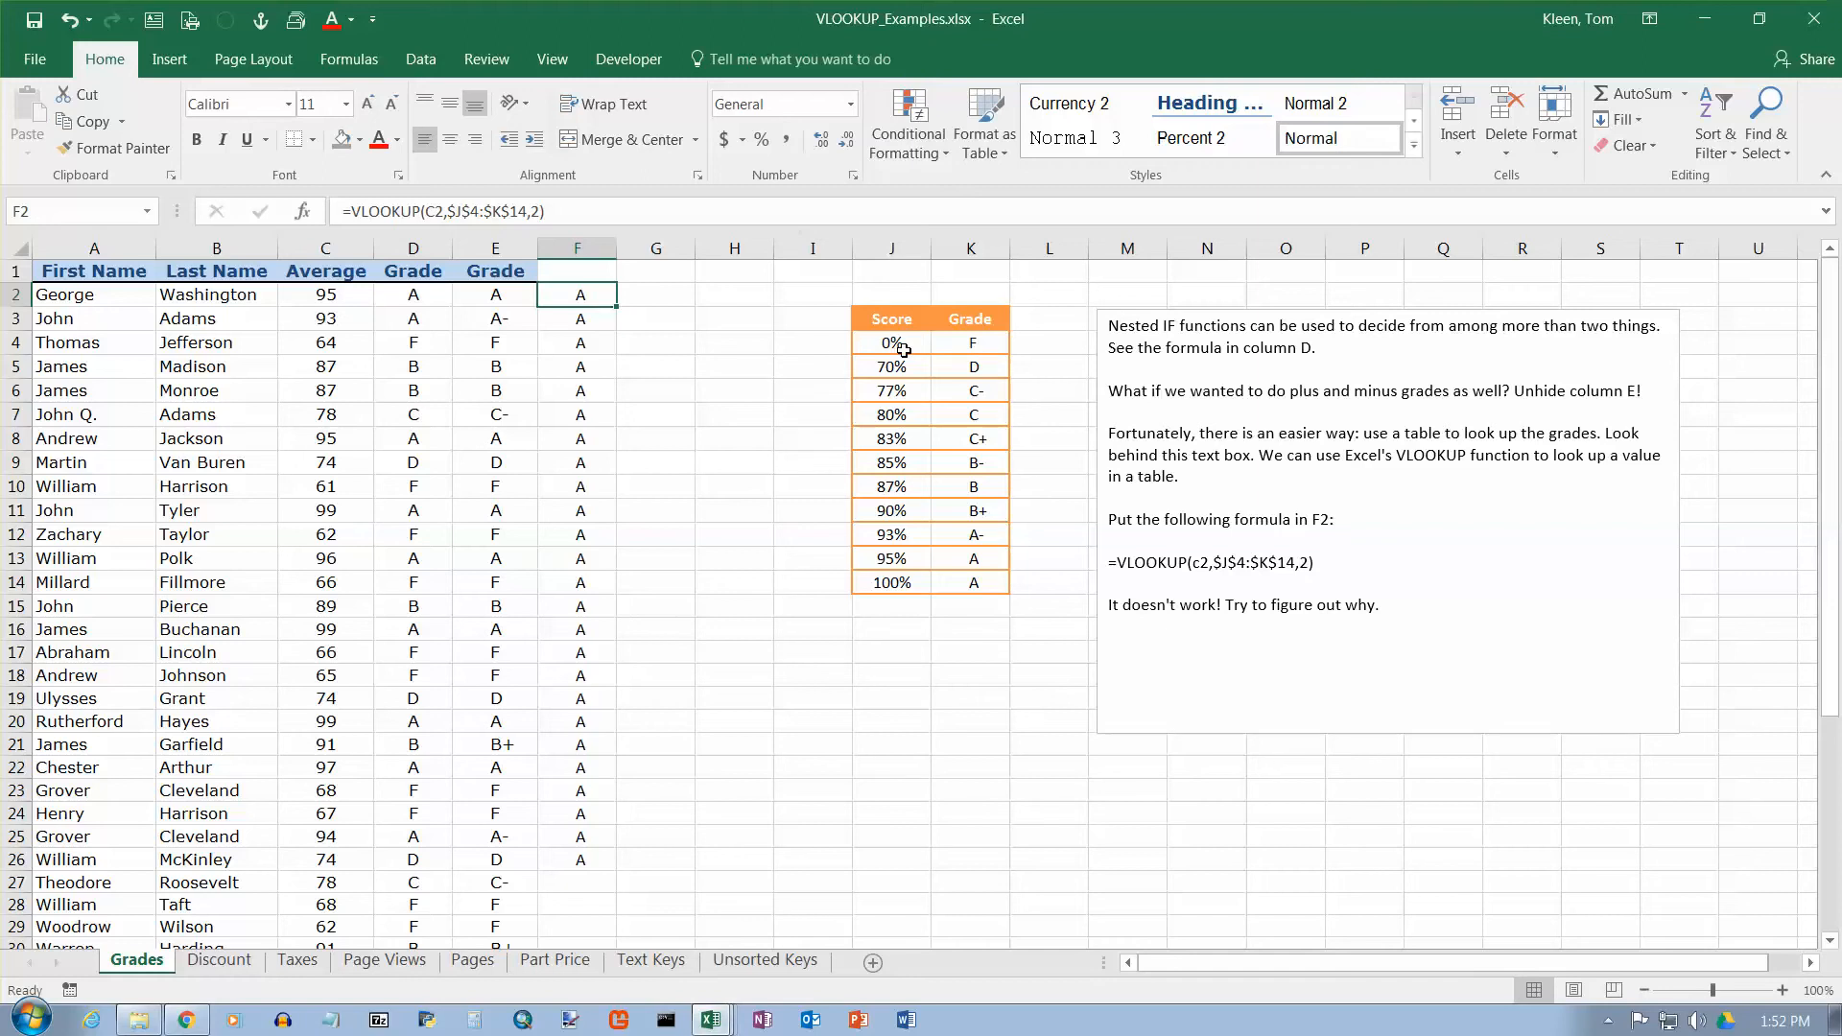
{"action": "left_click_drag", "start_coordinate": [896, 343], "coordinate": [900, 576]}
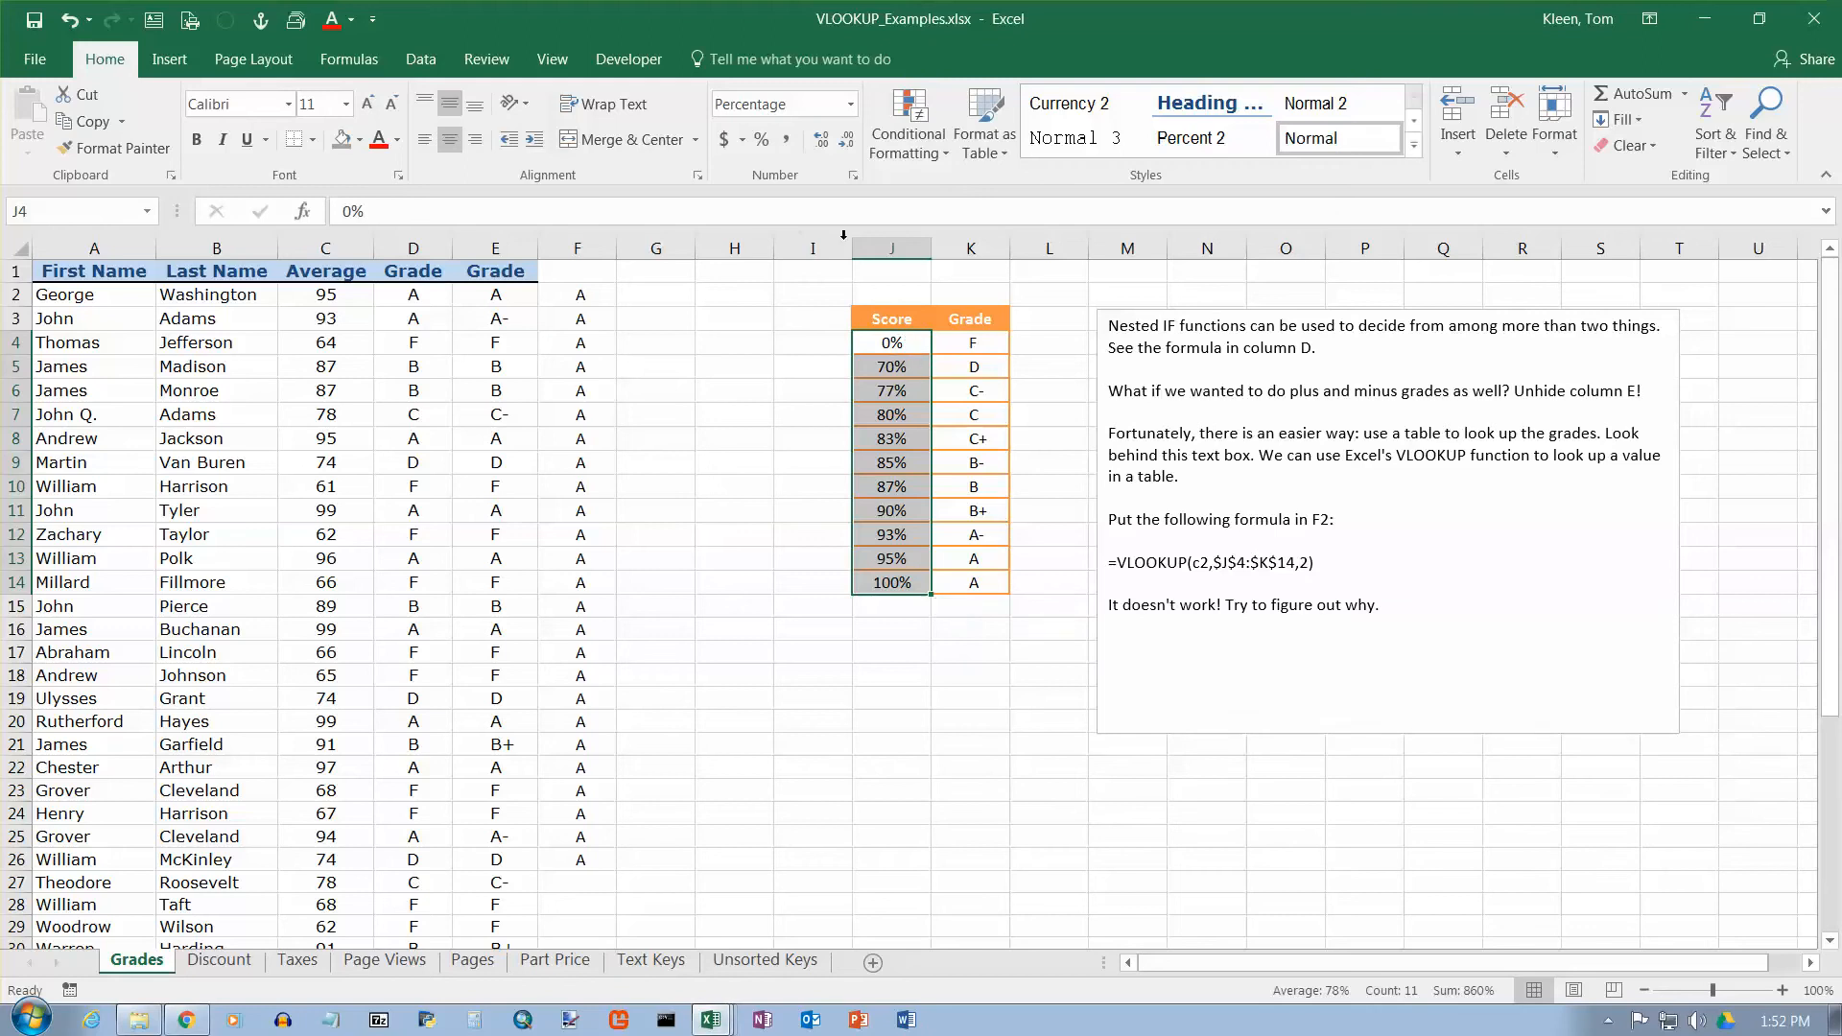
{"action": "left_click", "coordinate": [786, 140]}
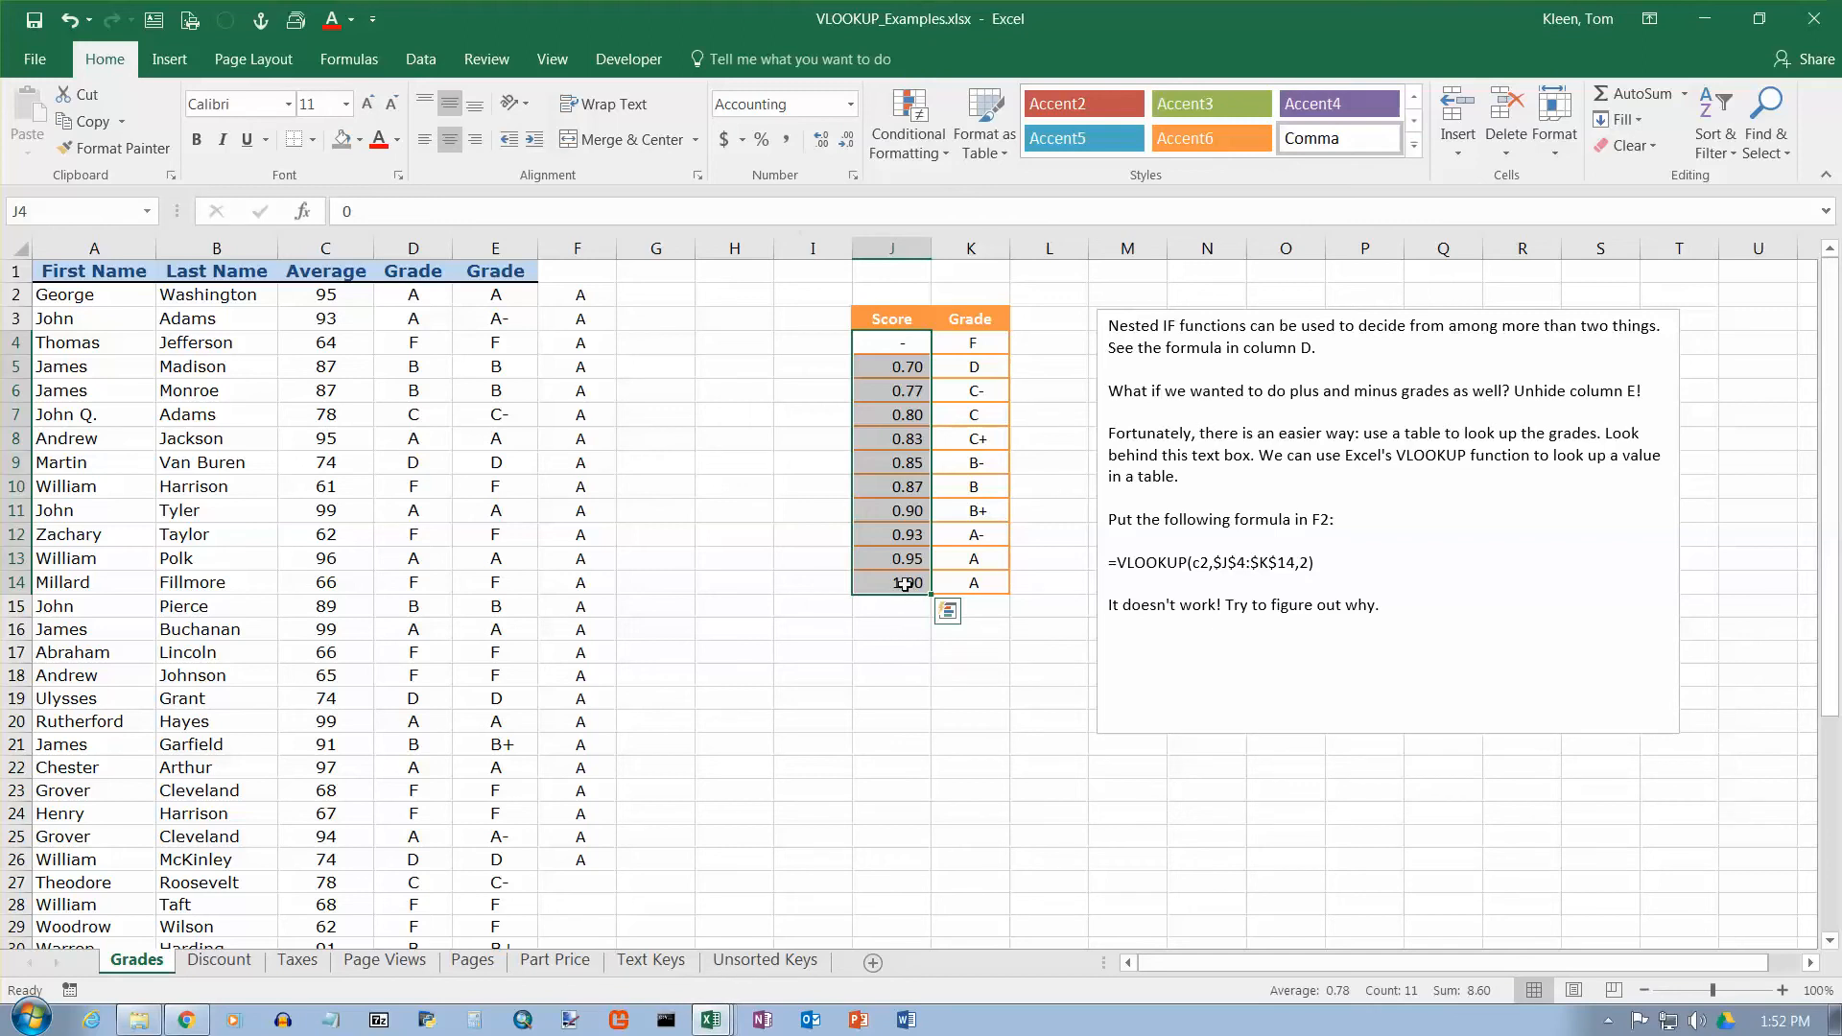
Move the instructions text box slightly farther away from the score and grade table
{"action": "left_click", "coordinate": [975, 585]}
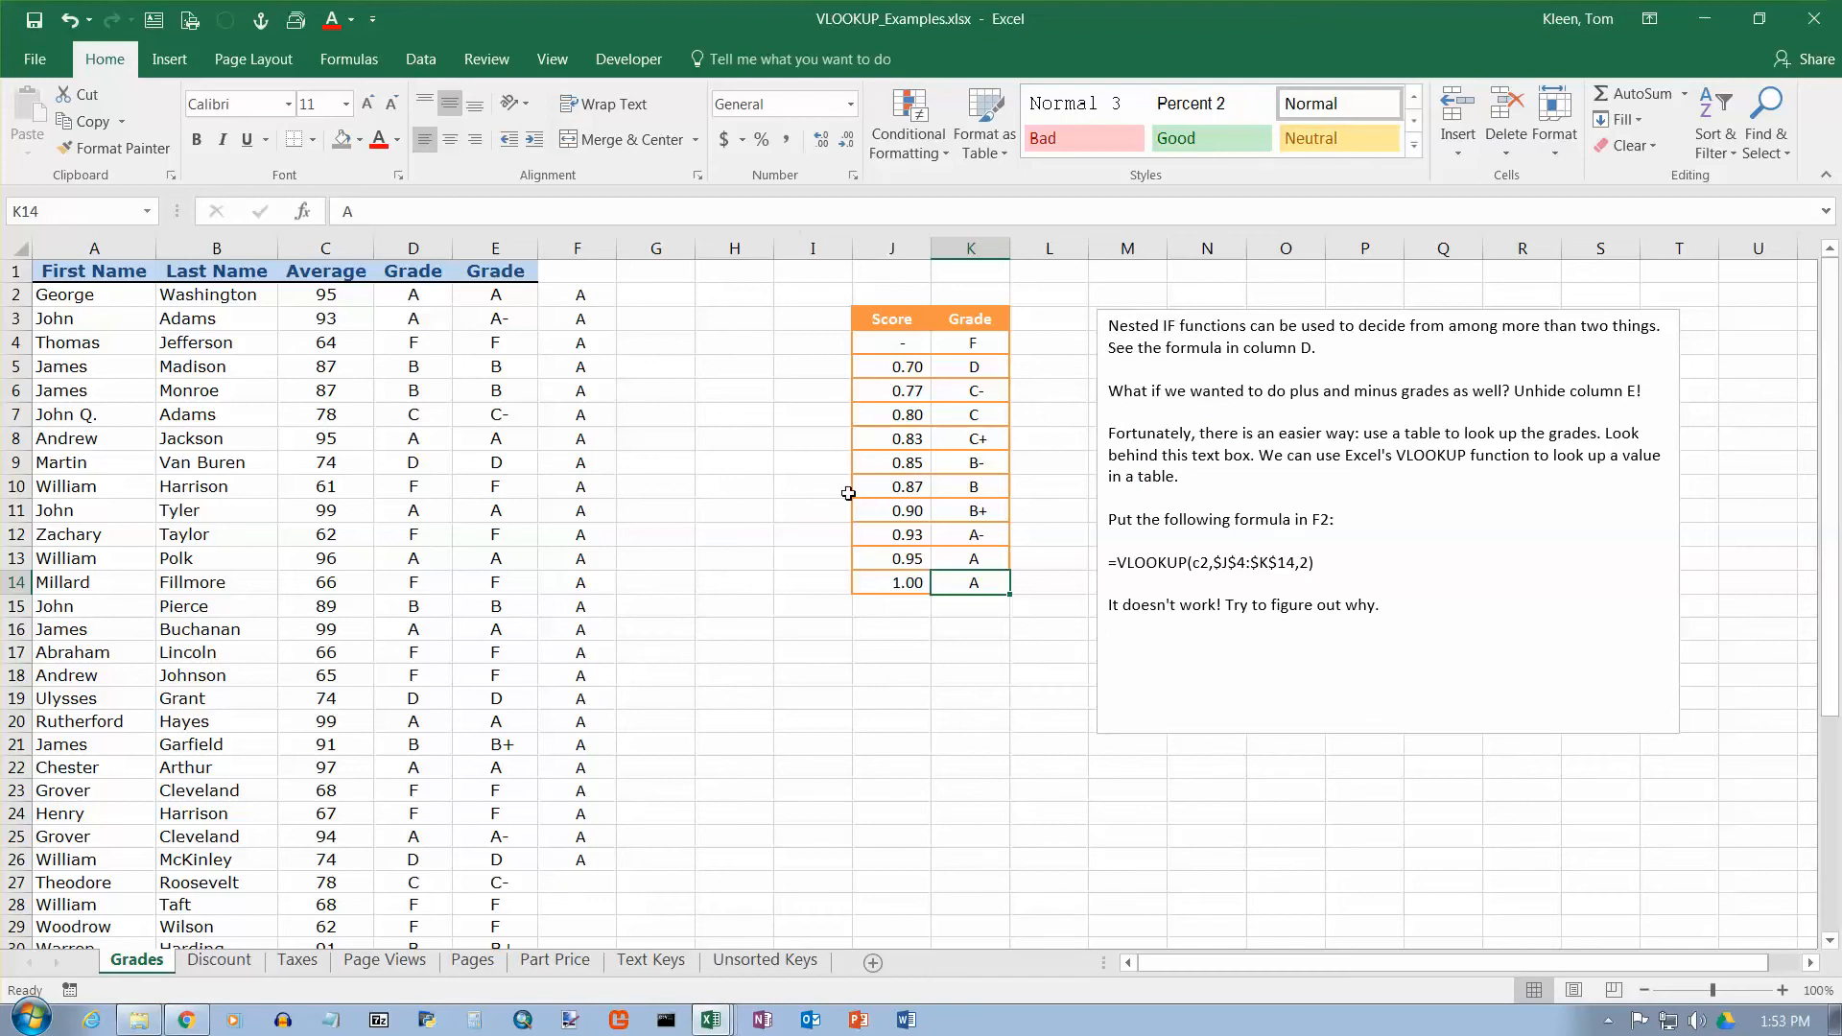
{"action": "left_click", "coordinate": [572, 297]}
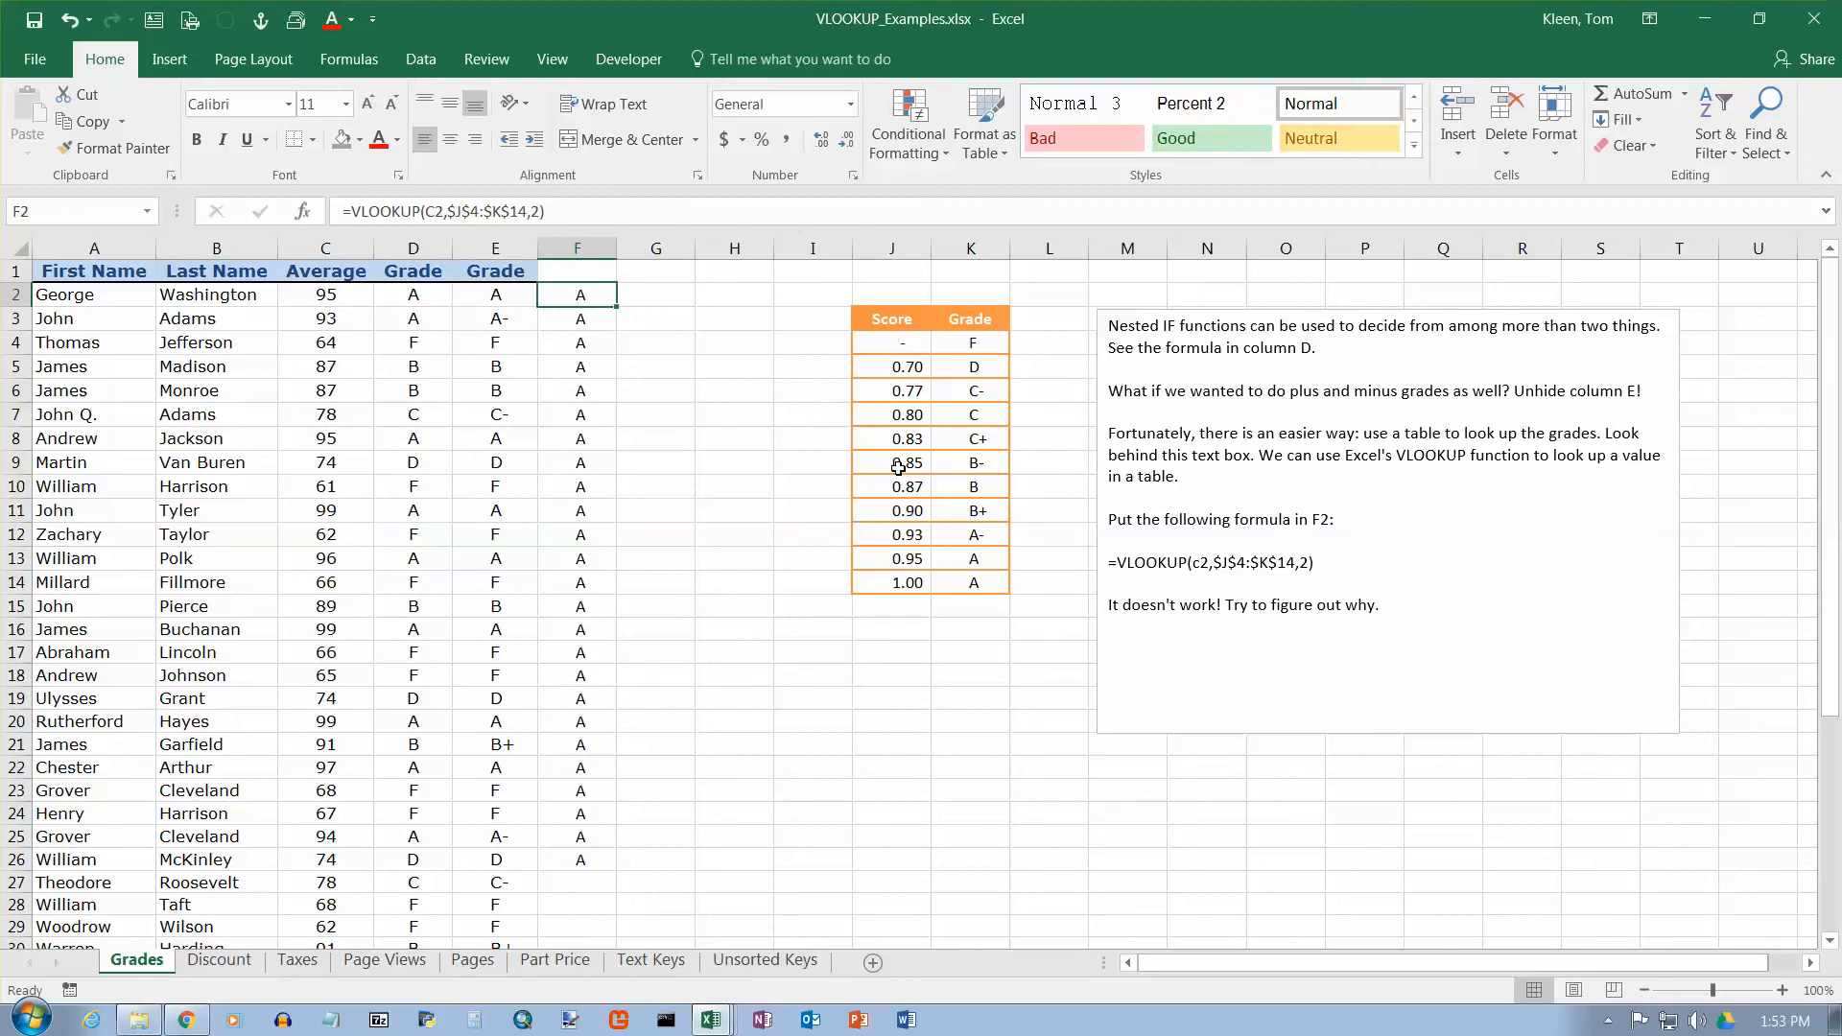
{"action": "left_click", "coordinate": [1227, 320]}
{"action": "left_click_drag", "start_coordinate": [1232, 309], "coordinate": [1290, 310]}
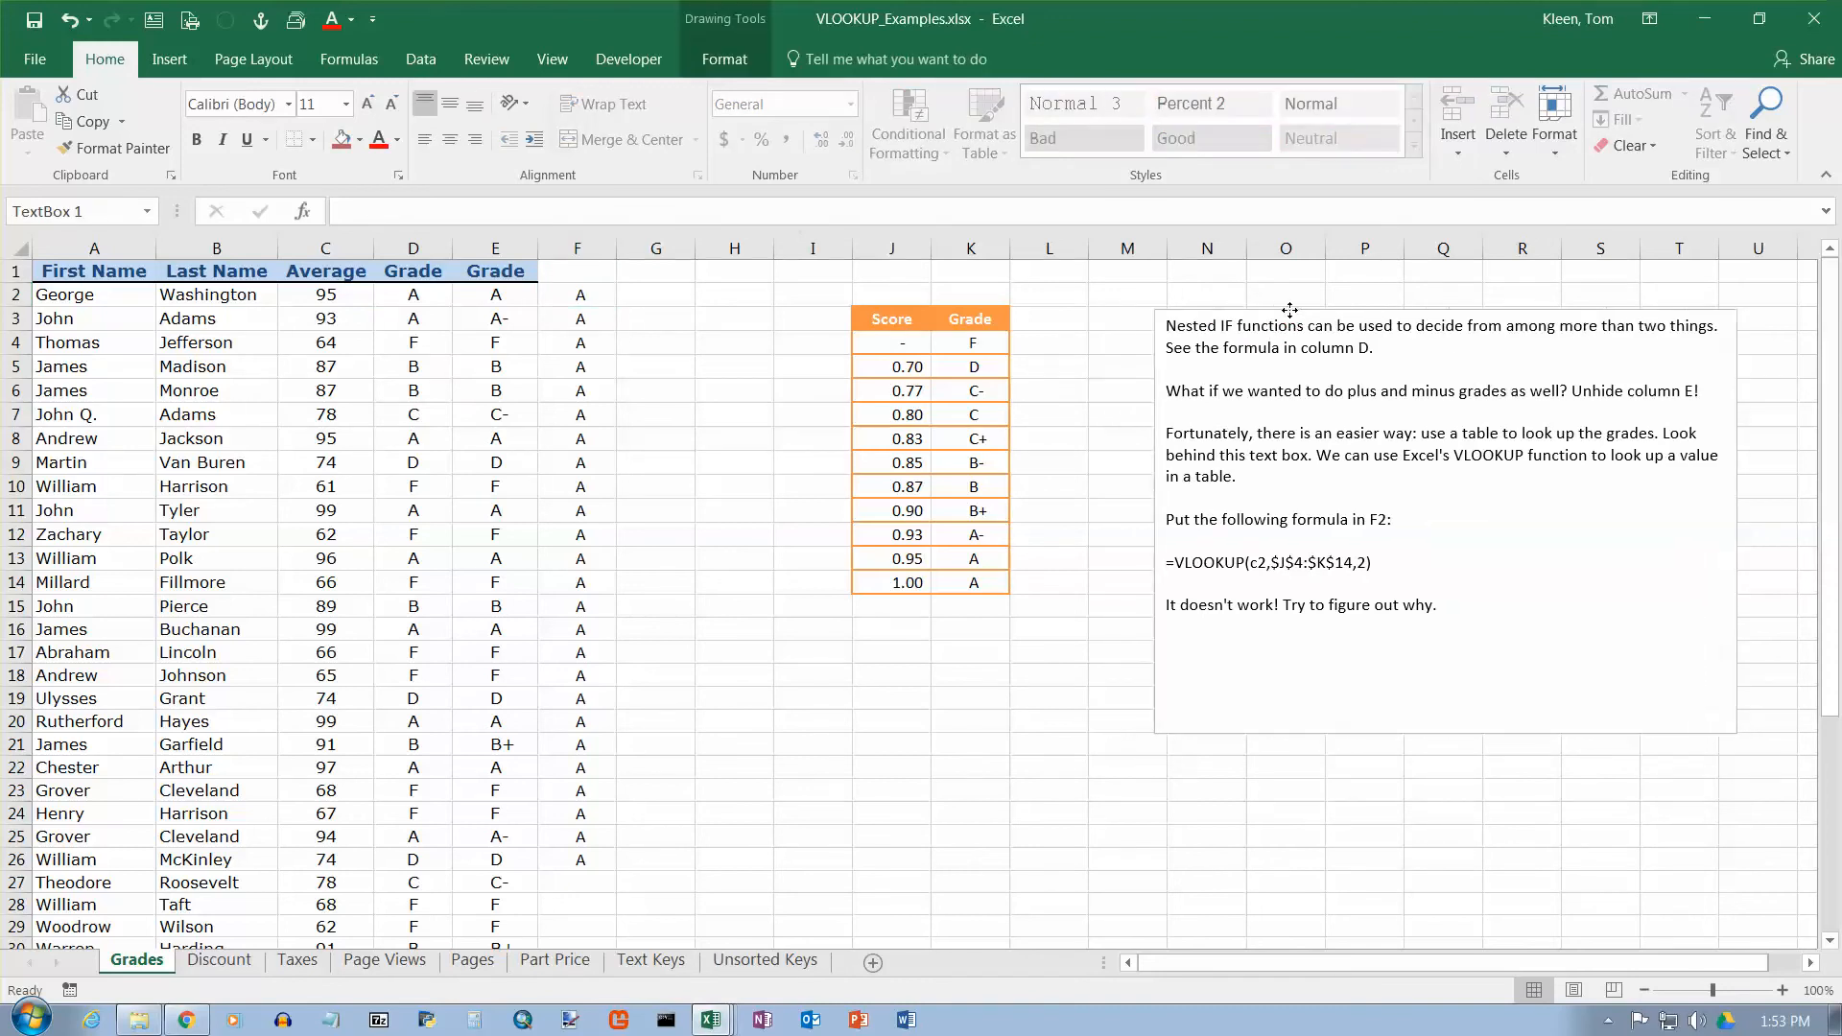
Enter the formula =J4*100 in L4 beside the lookup table
{"action": "left_click", "coordinate": [1082, 351]}
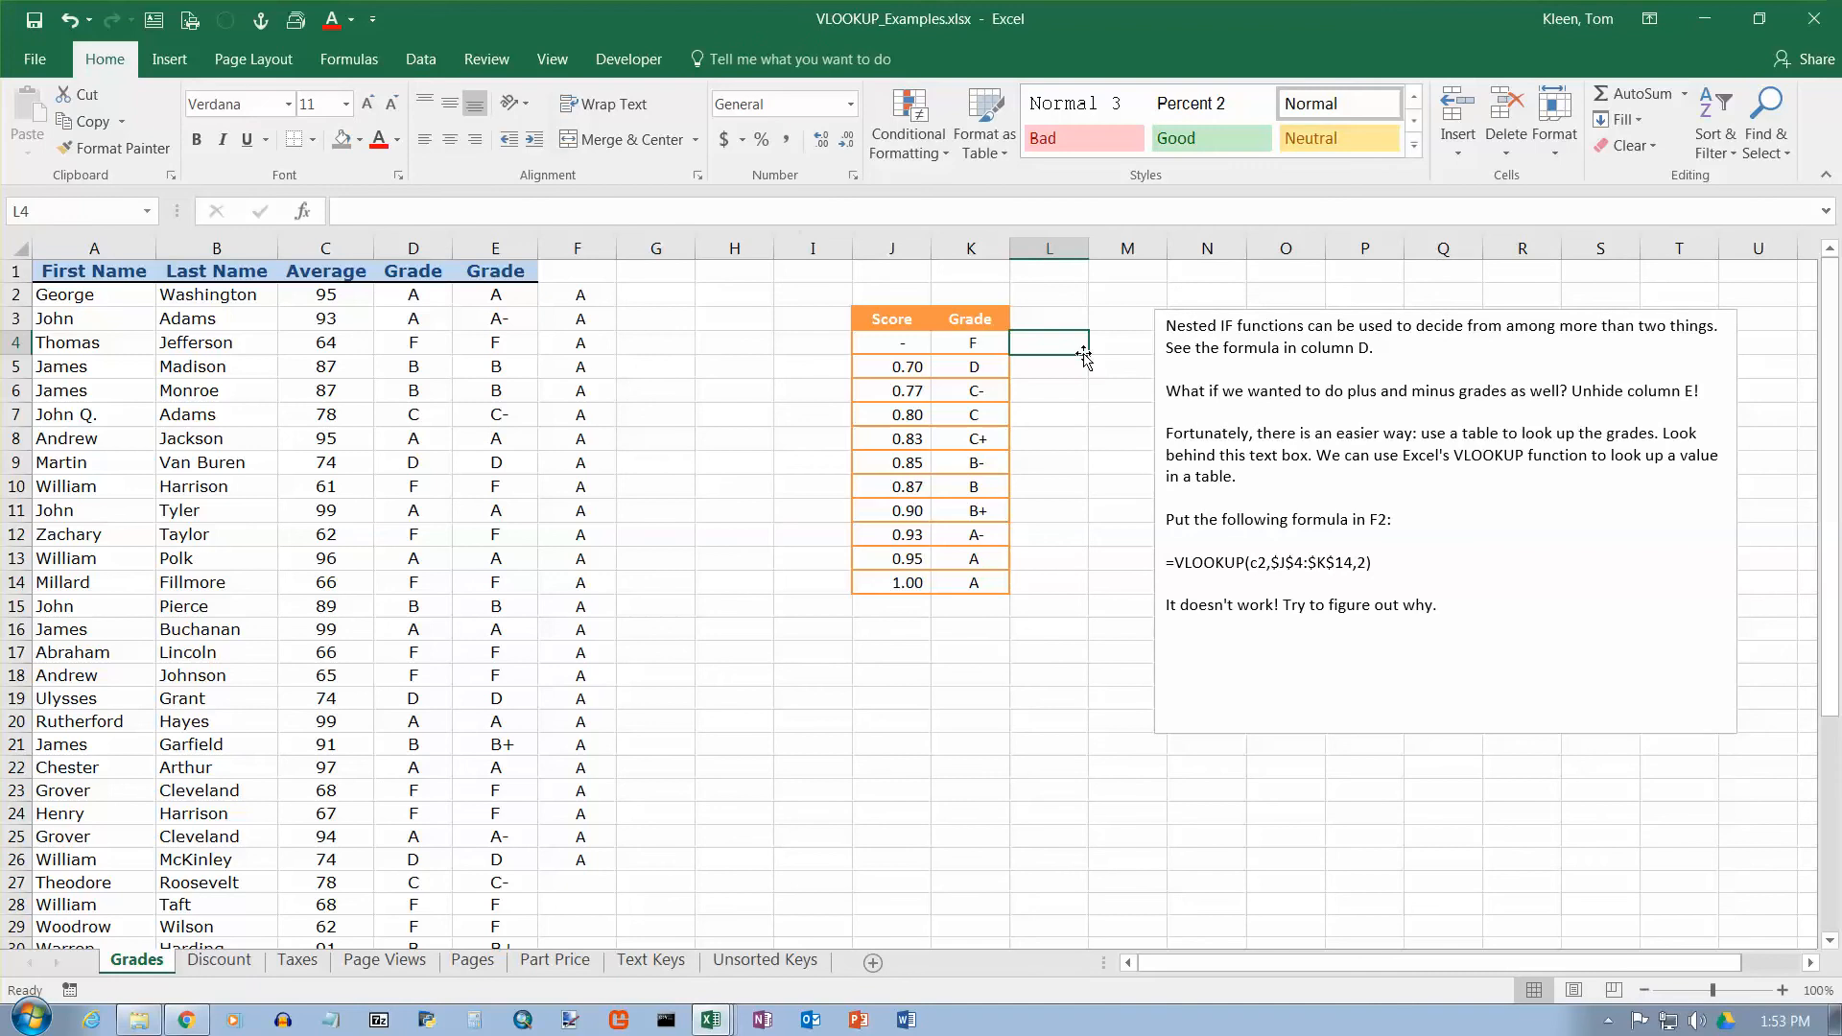
{"action": "type", "text": "="}
{"action": "key", "text": "Left"}
{"action": "key", "text": "Left"}
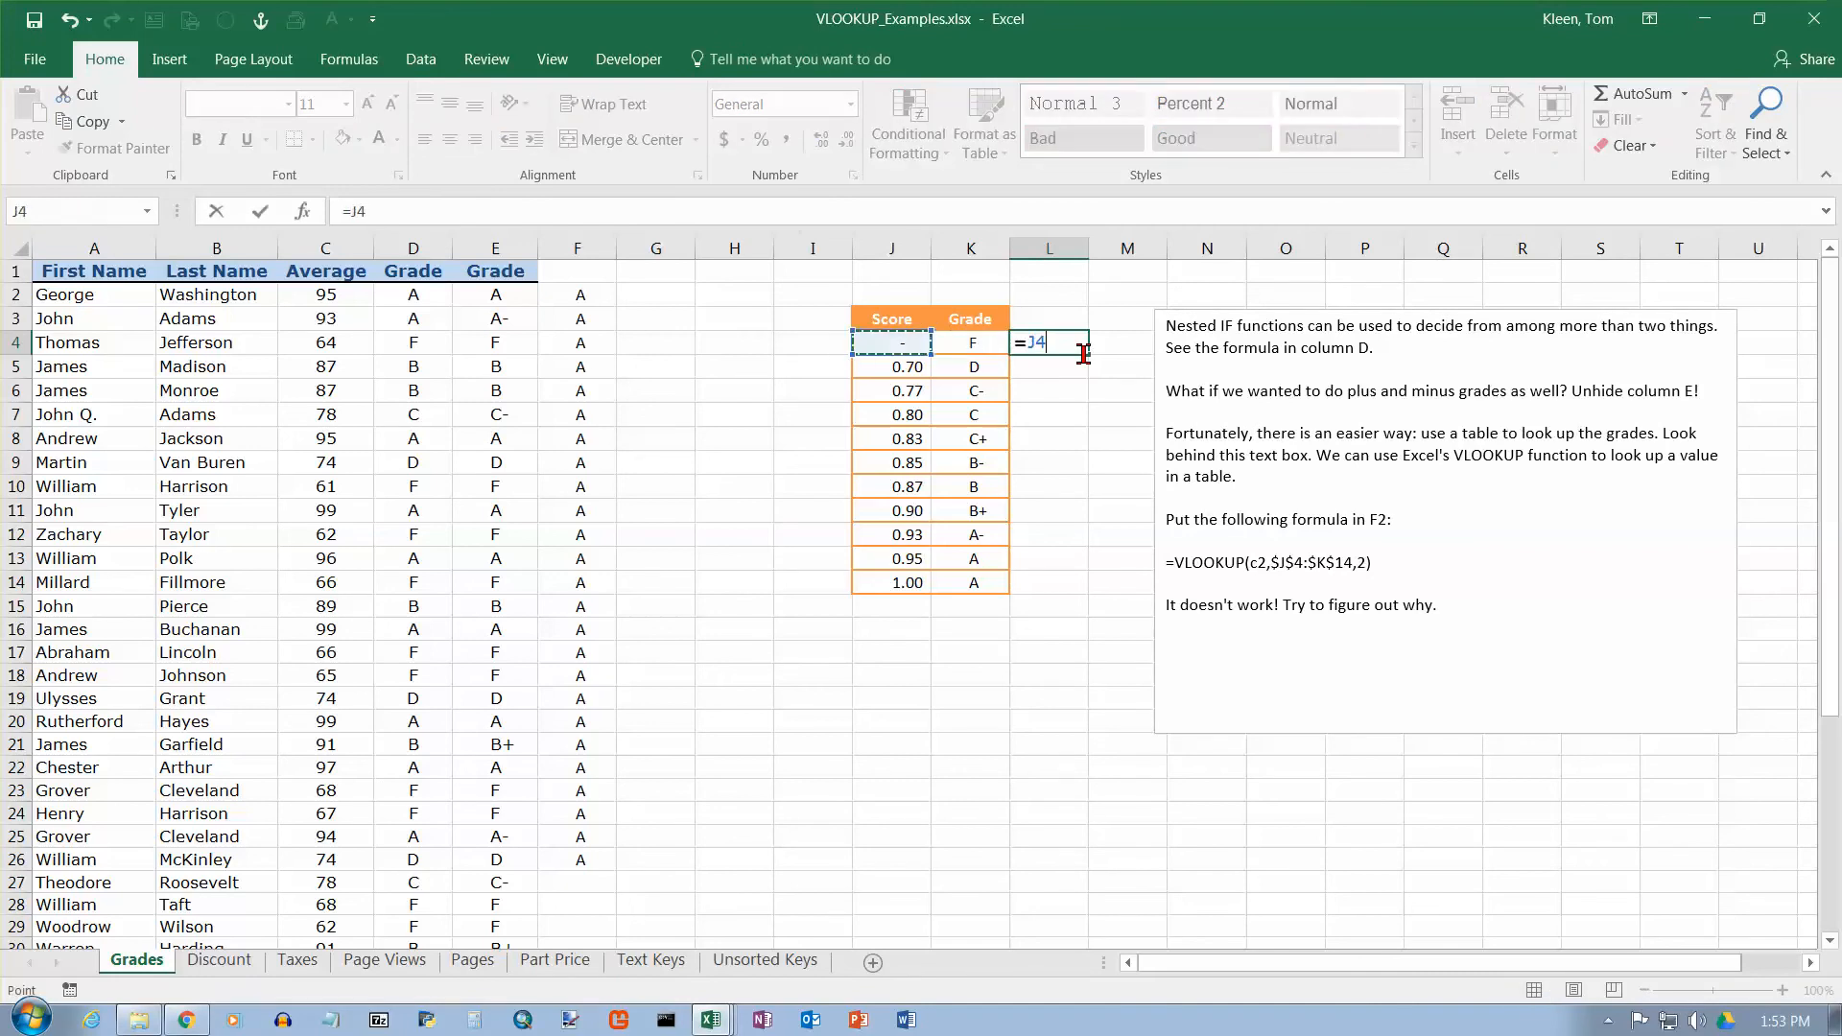
{"action": "type", "text": "*100"}
{"action": "key", "text": "ctrl+Return"}
{"action": "key", "text": "Return"}
Fill the multiplication formula from L4 down through L15
{"action": "left_click", "coordinate": [1065, 345]}
{"action": "left_click_drag", "start_coordinate": [1088, 355], "coordinate": [1075, 612]}
{"action": "left_click", "coordinate": [1074, 610]}
{"action": "left_click", "coordinate": [1067, 583]}
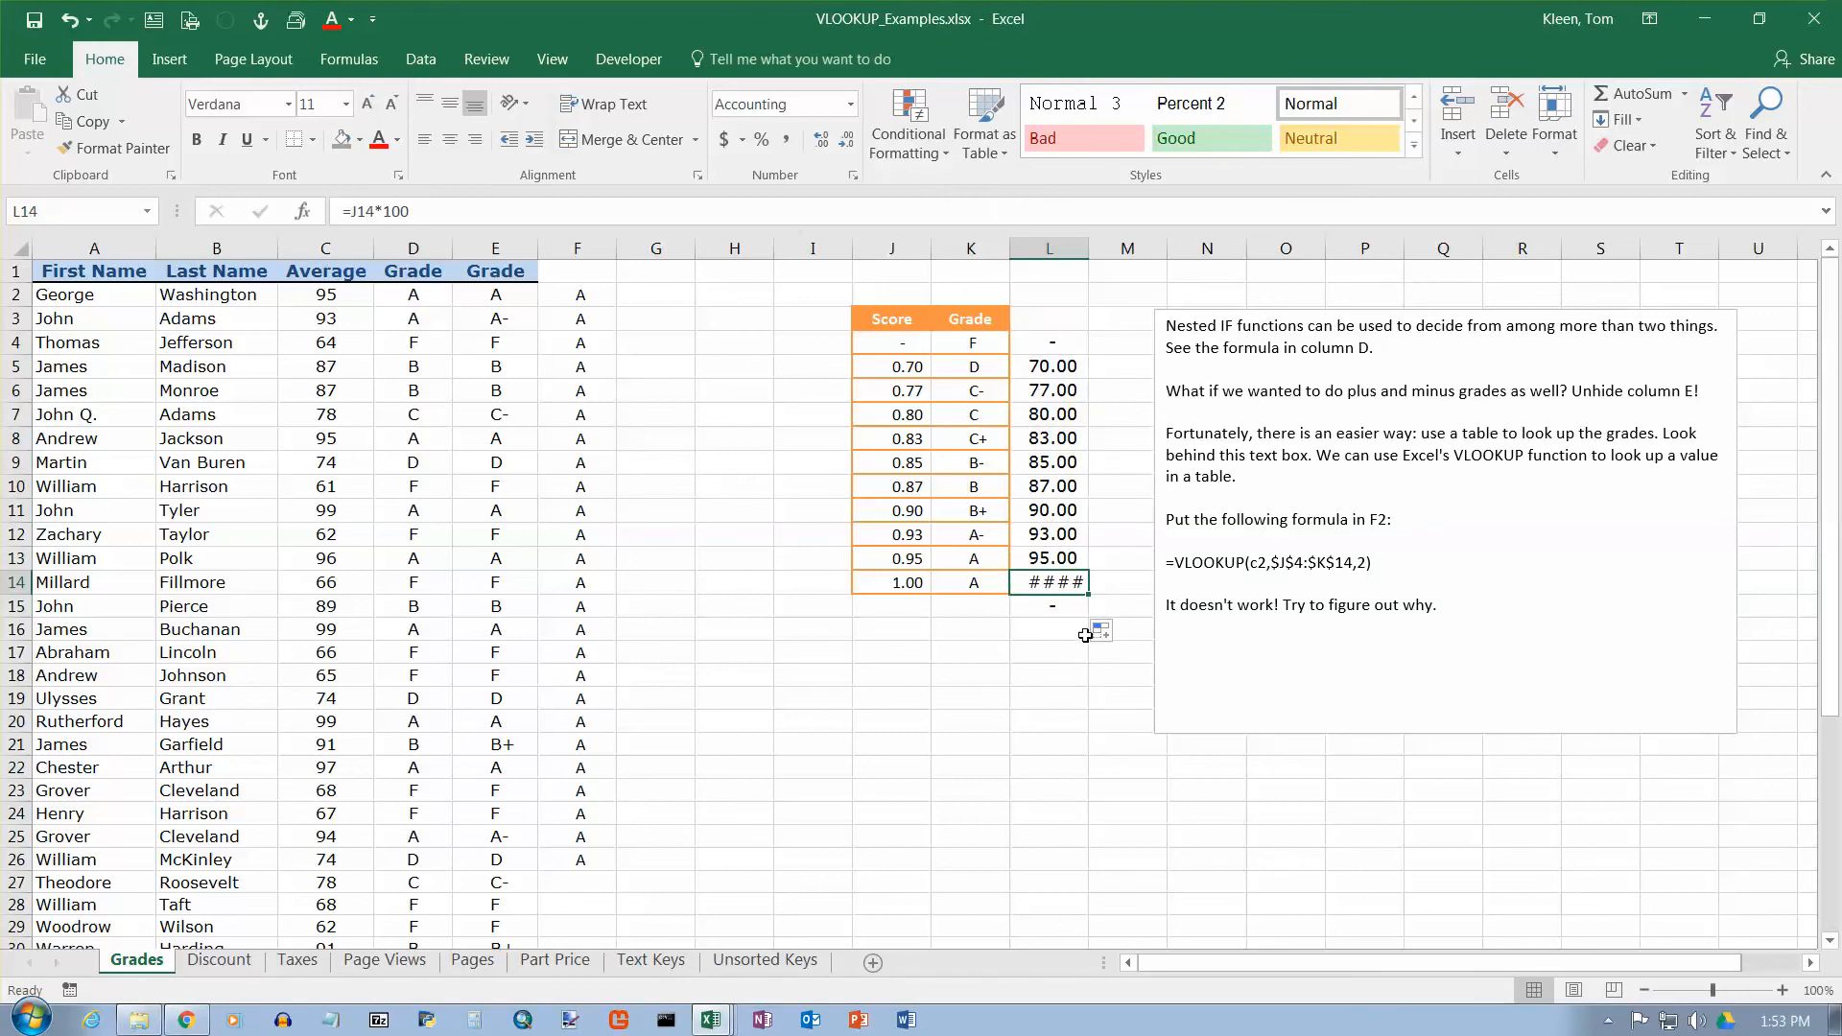
Widen column L slightly and clear the surplus formula in L15
{"action": "left_click_drag", "start_coordinate": [1088, 249], "coordinate": [1108, 248]}
{"action": "left_click", "coordinate": [1079, 608]}
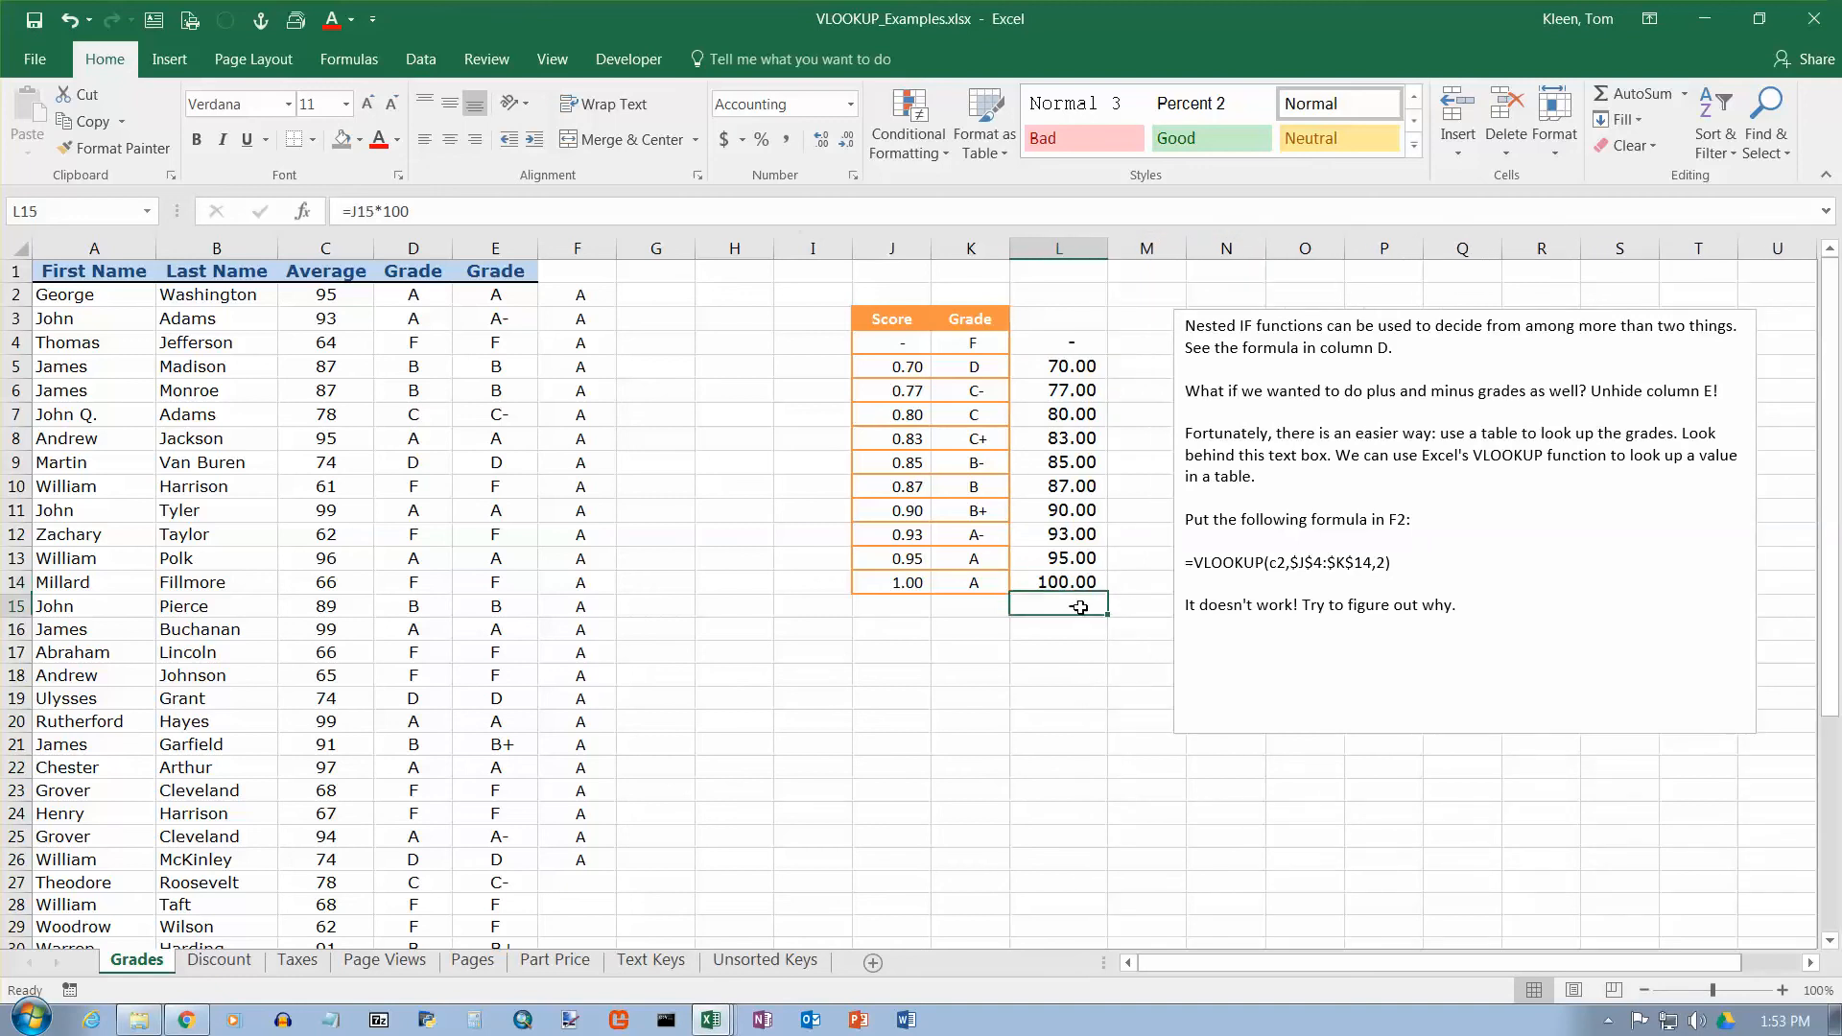
{"action": "key", "text": "Delete"}
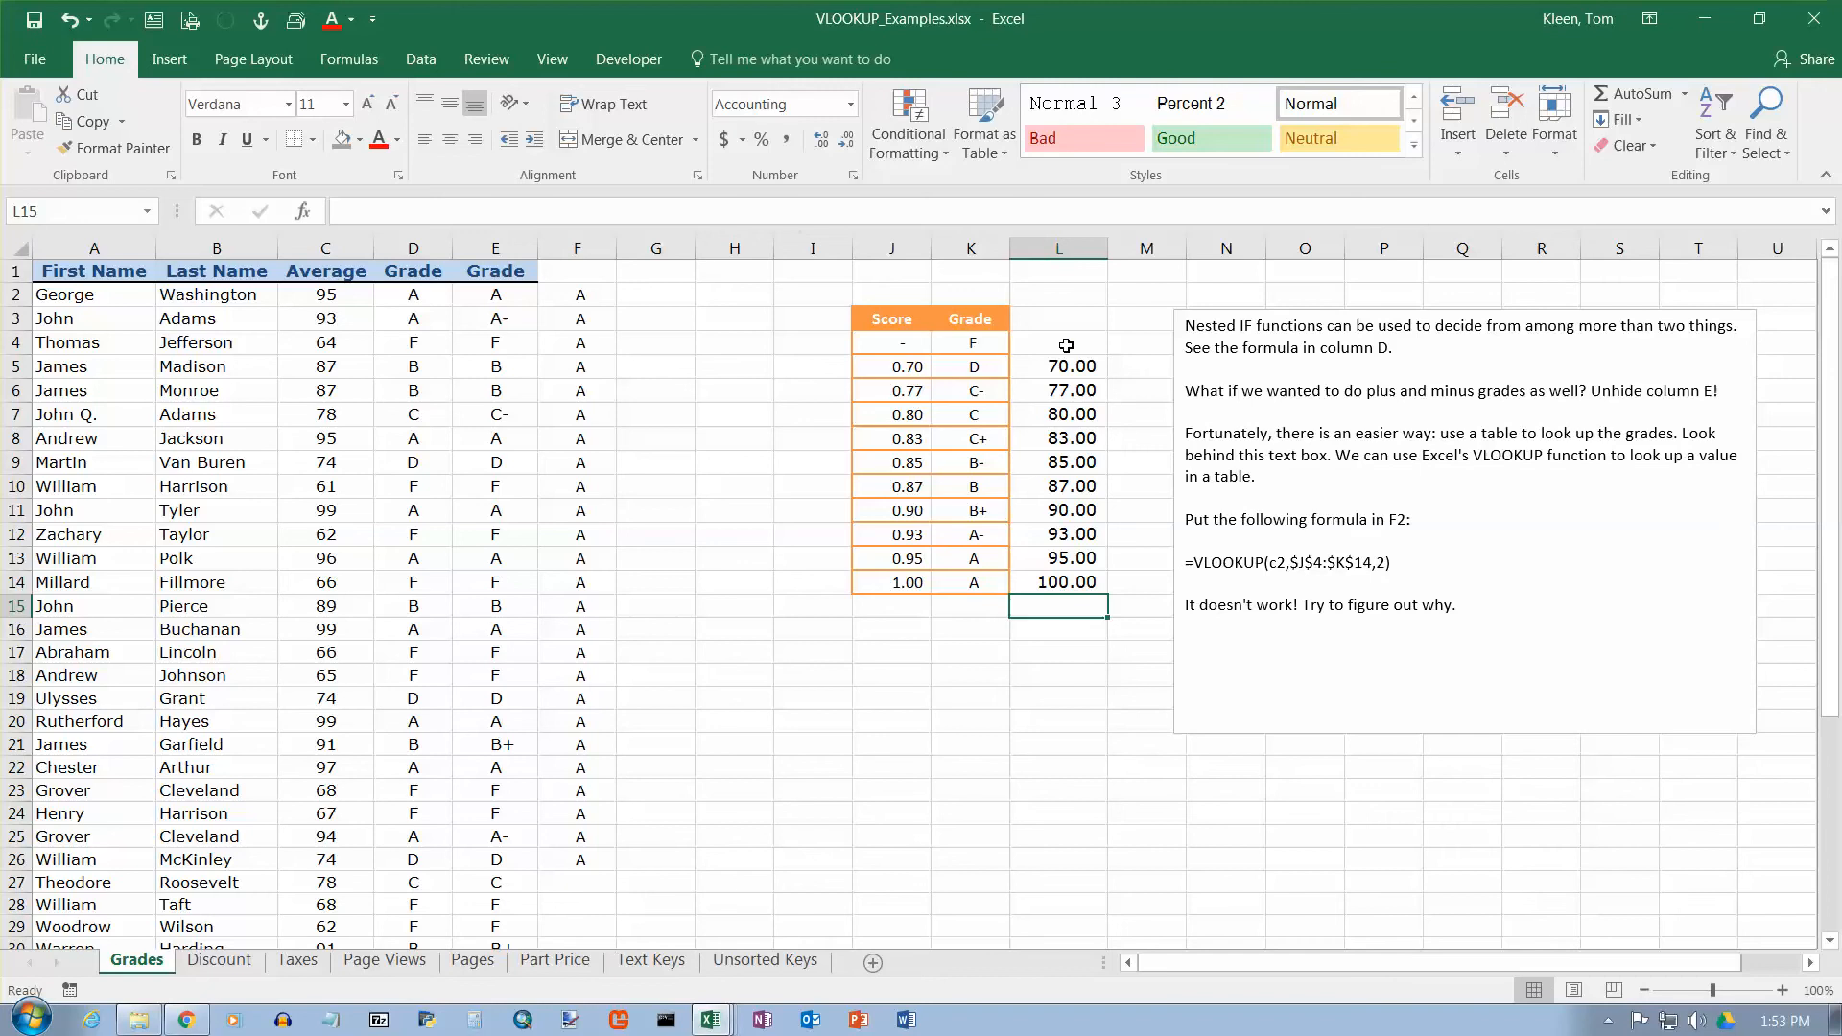
Try to replace the scores in J4:J14 with a regular copy of the formula cells L4:L14
{"action": "left_click_drag", "start_coordinate": [1067, 349], "coordinate": [1083, 589]}
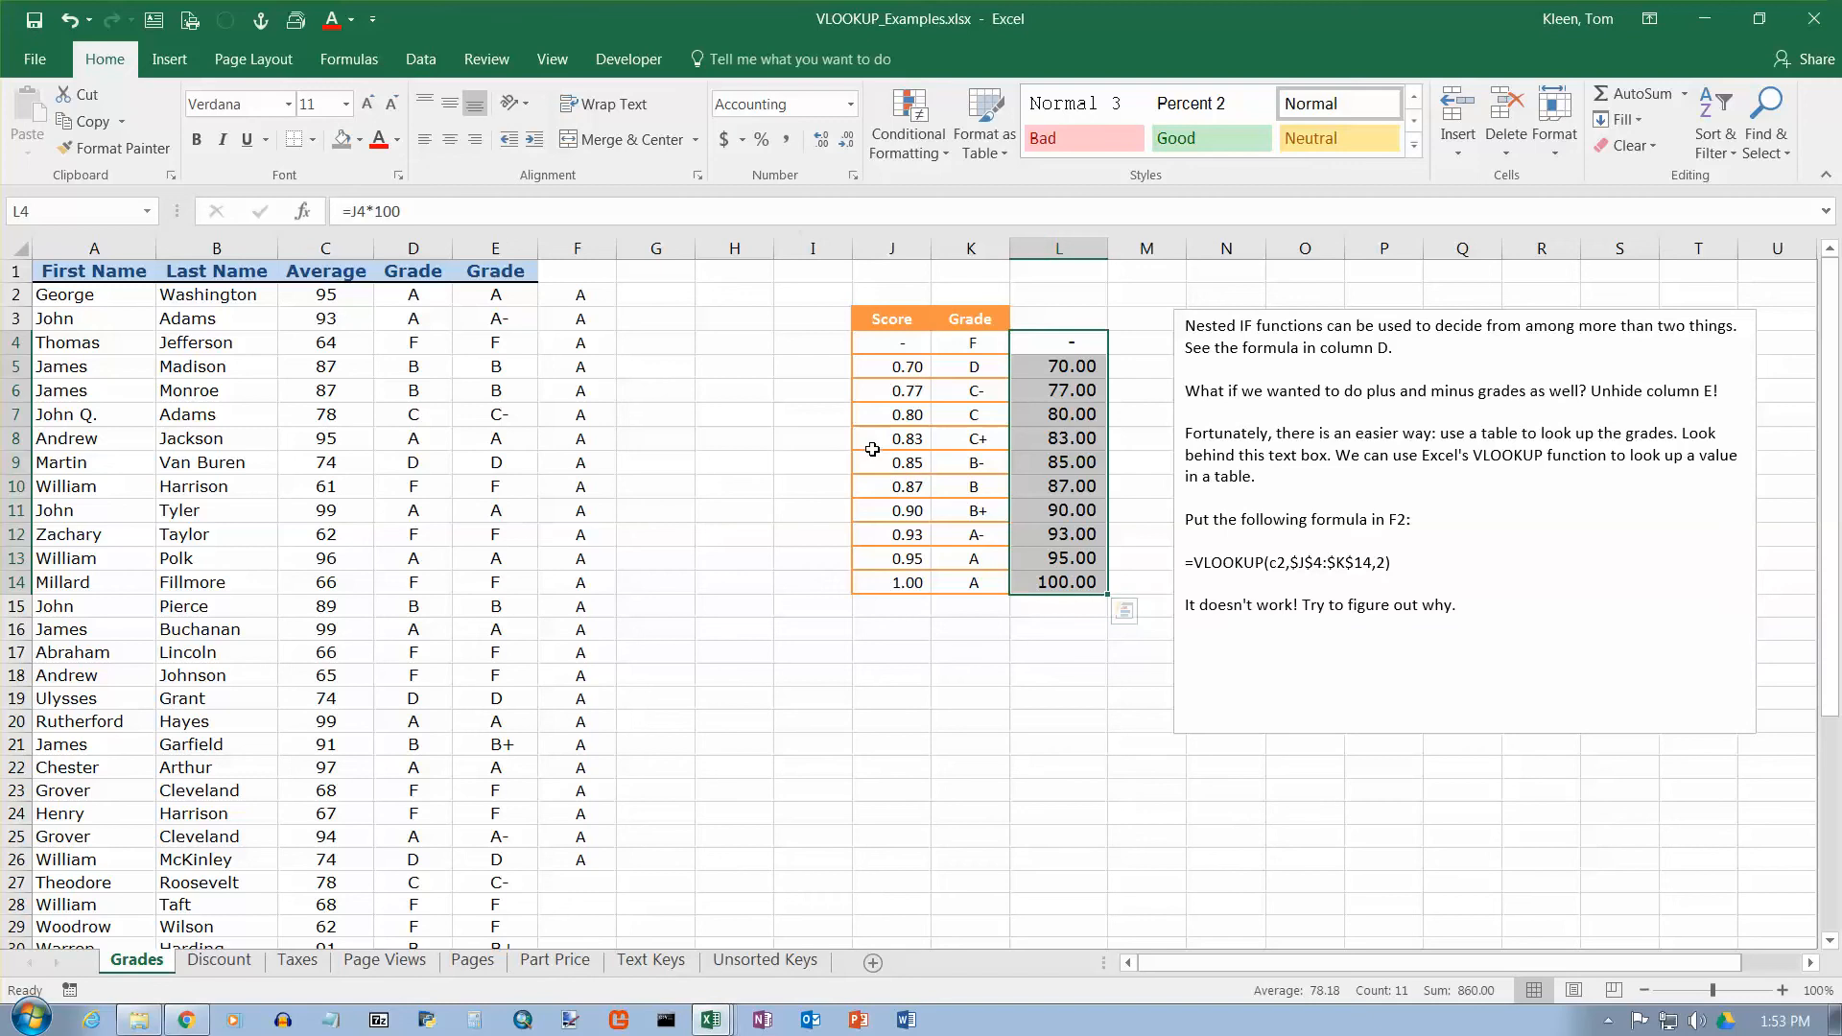
{"action": "key", "text": "ctrl+c"}
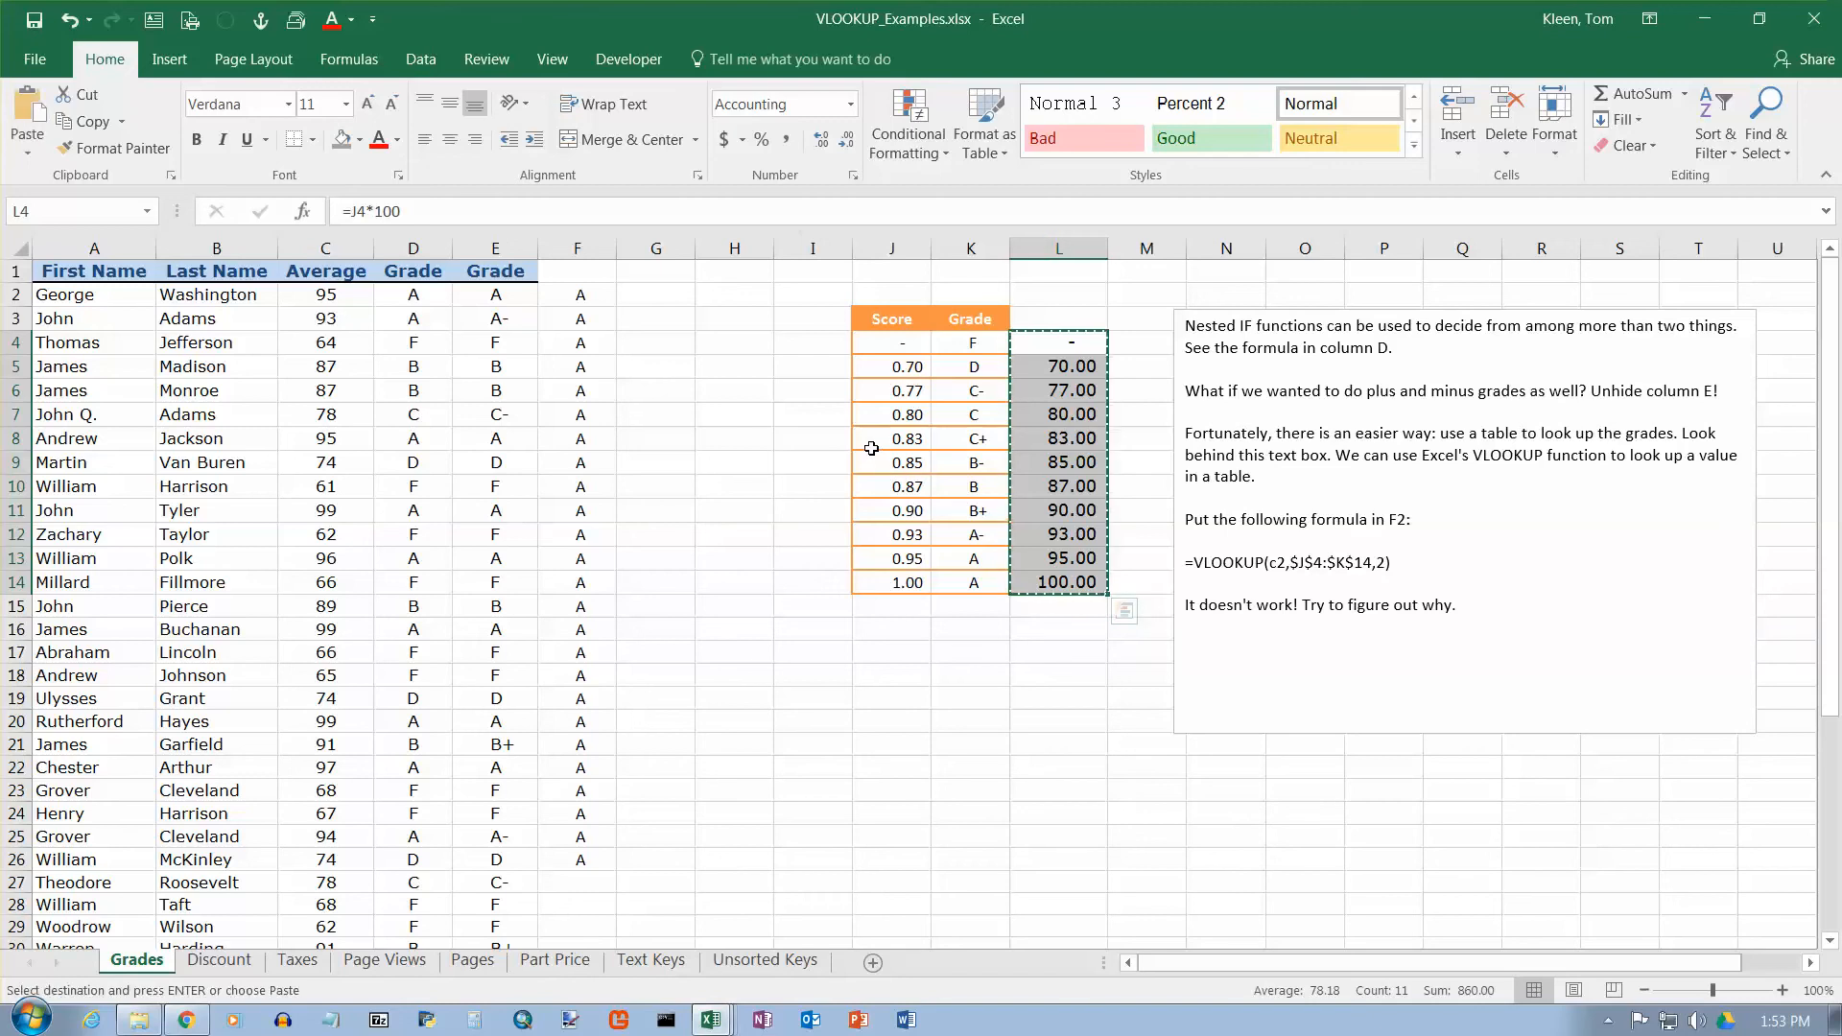
{"action": "left_click", "coordinate": [905, 346]}
{"action": "key", "text": "ctrl+v"}
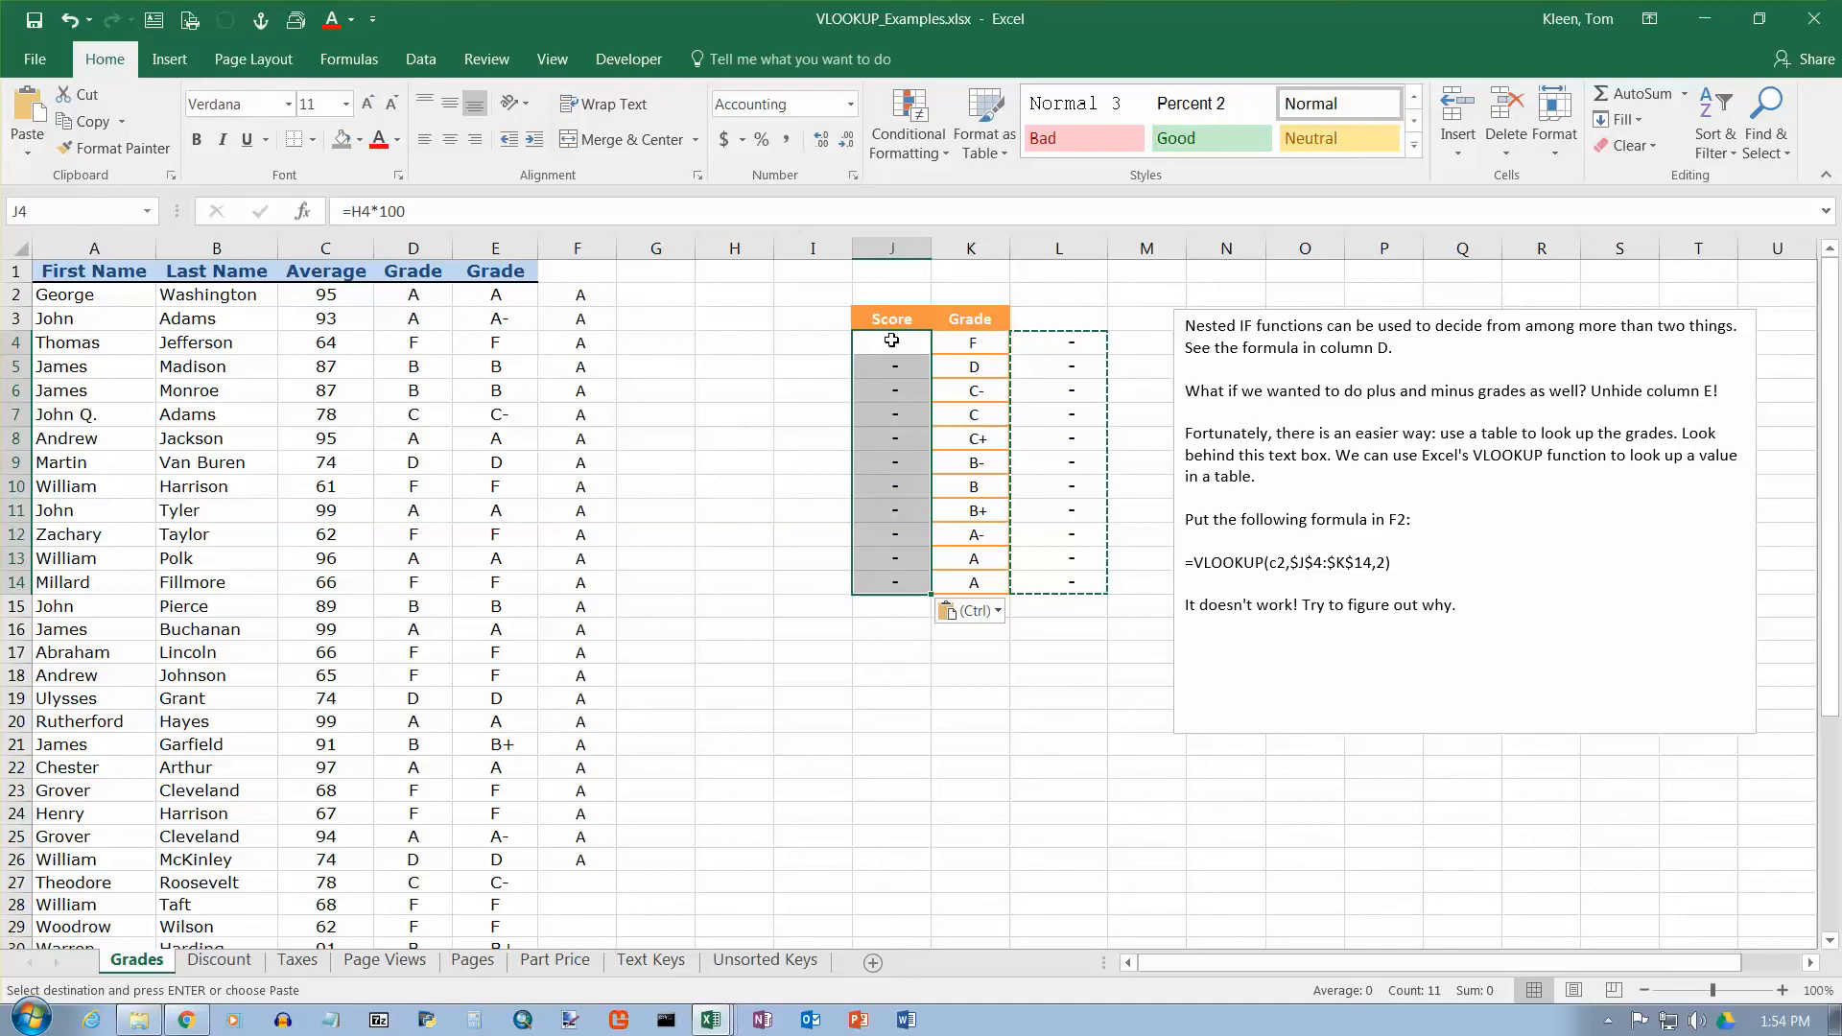
Inspect the formulas in J4 and L4, and undo the paste over the Score column
{"action": "left_click", "coordinate": [1077, 348]}
{"action": "key", "text": "Escape"}
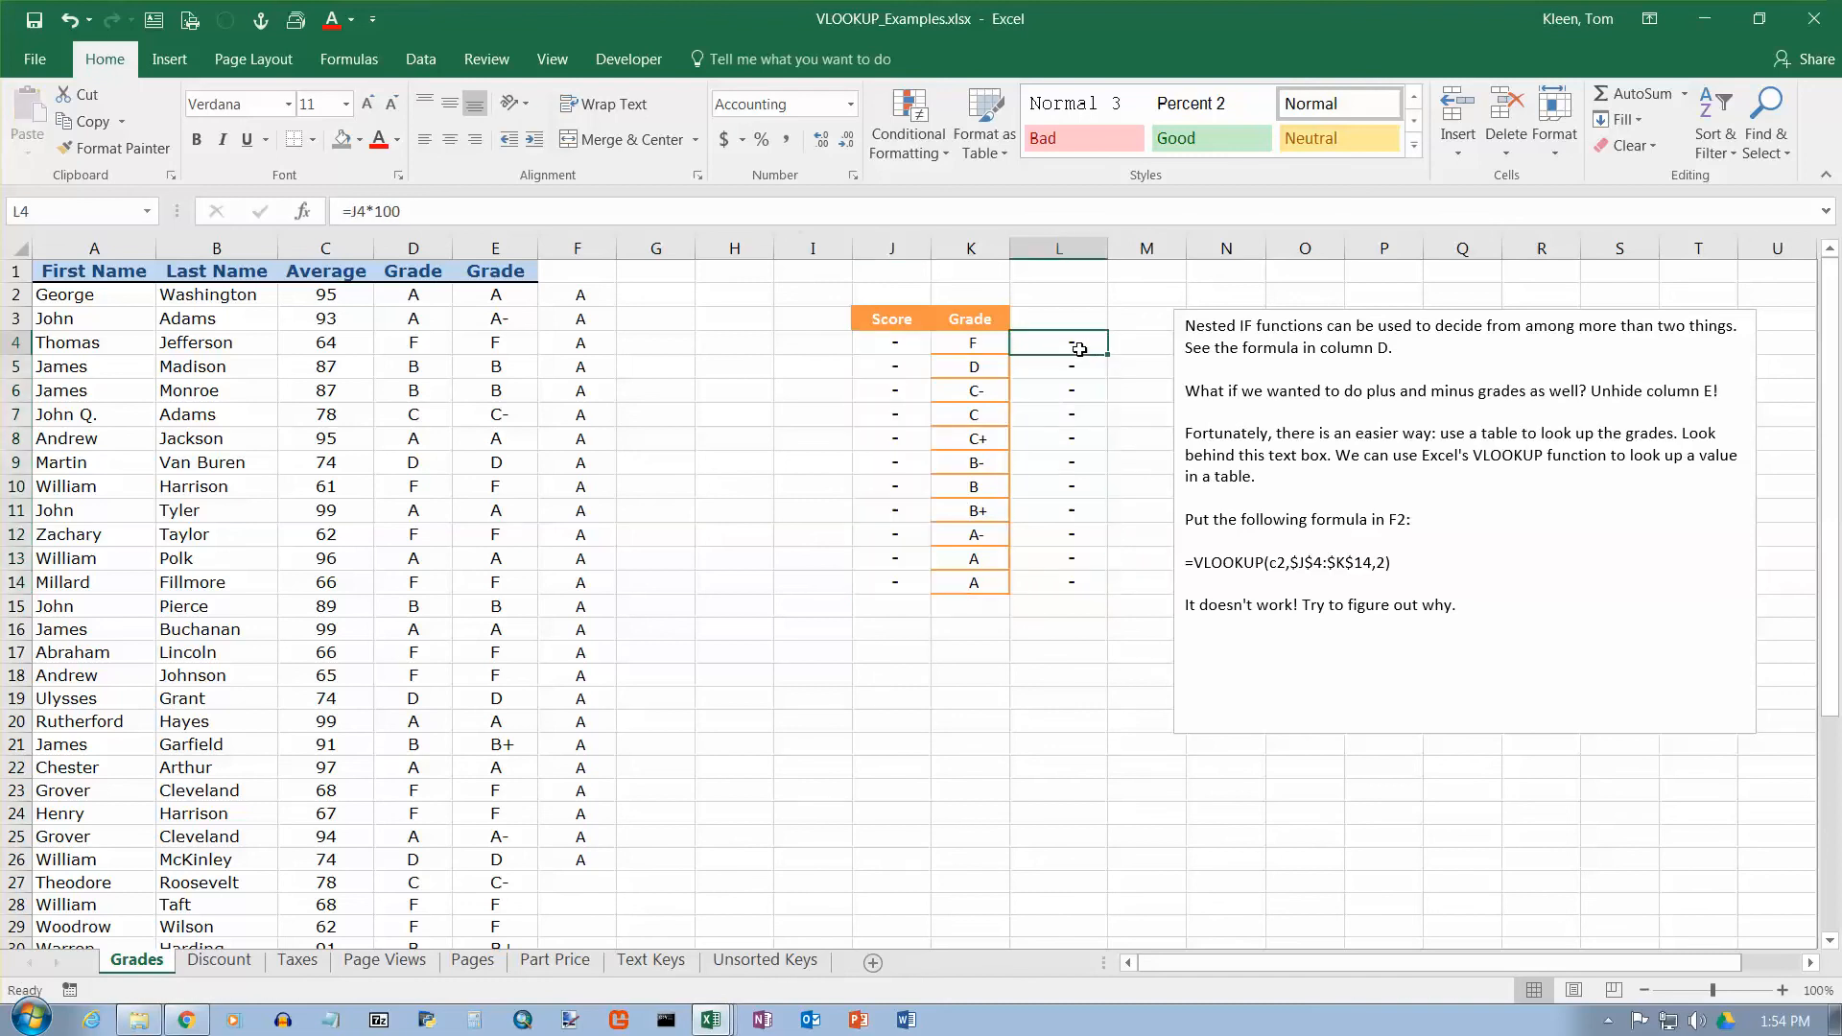
{"action": "left_click", "coordinate": [895, 346]}
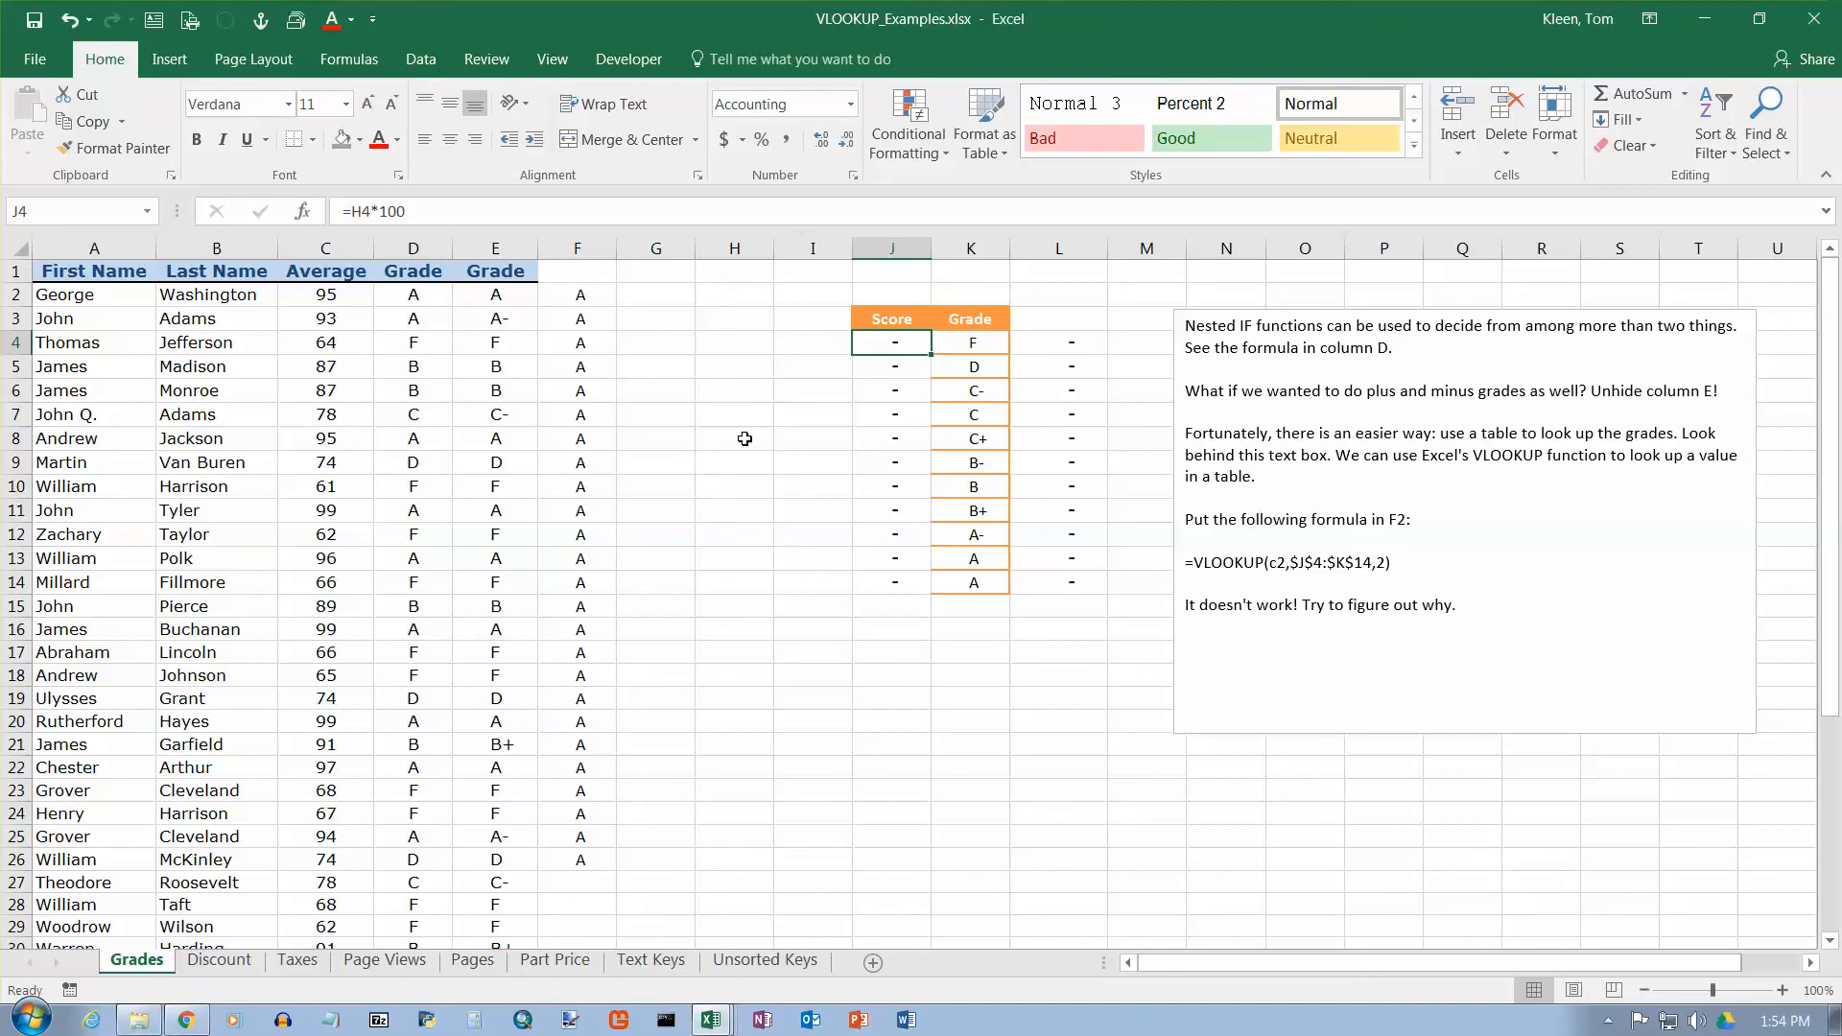
{"action": "double_click", "coordinate": [1054, 343]}
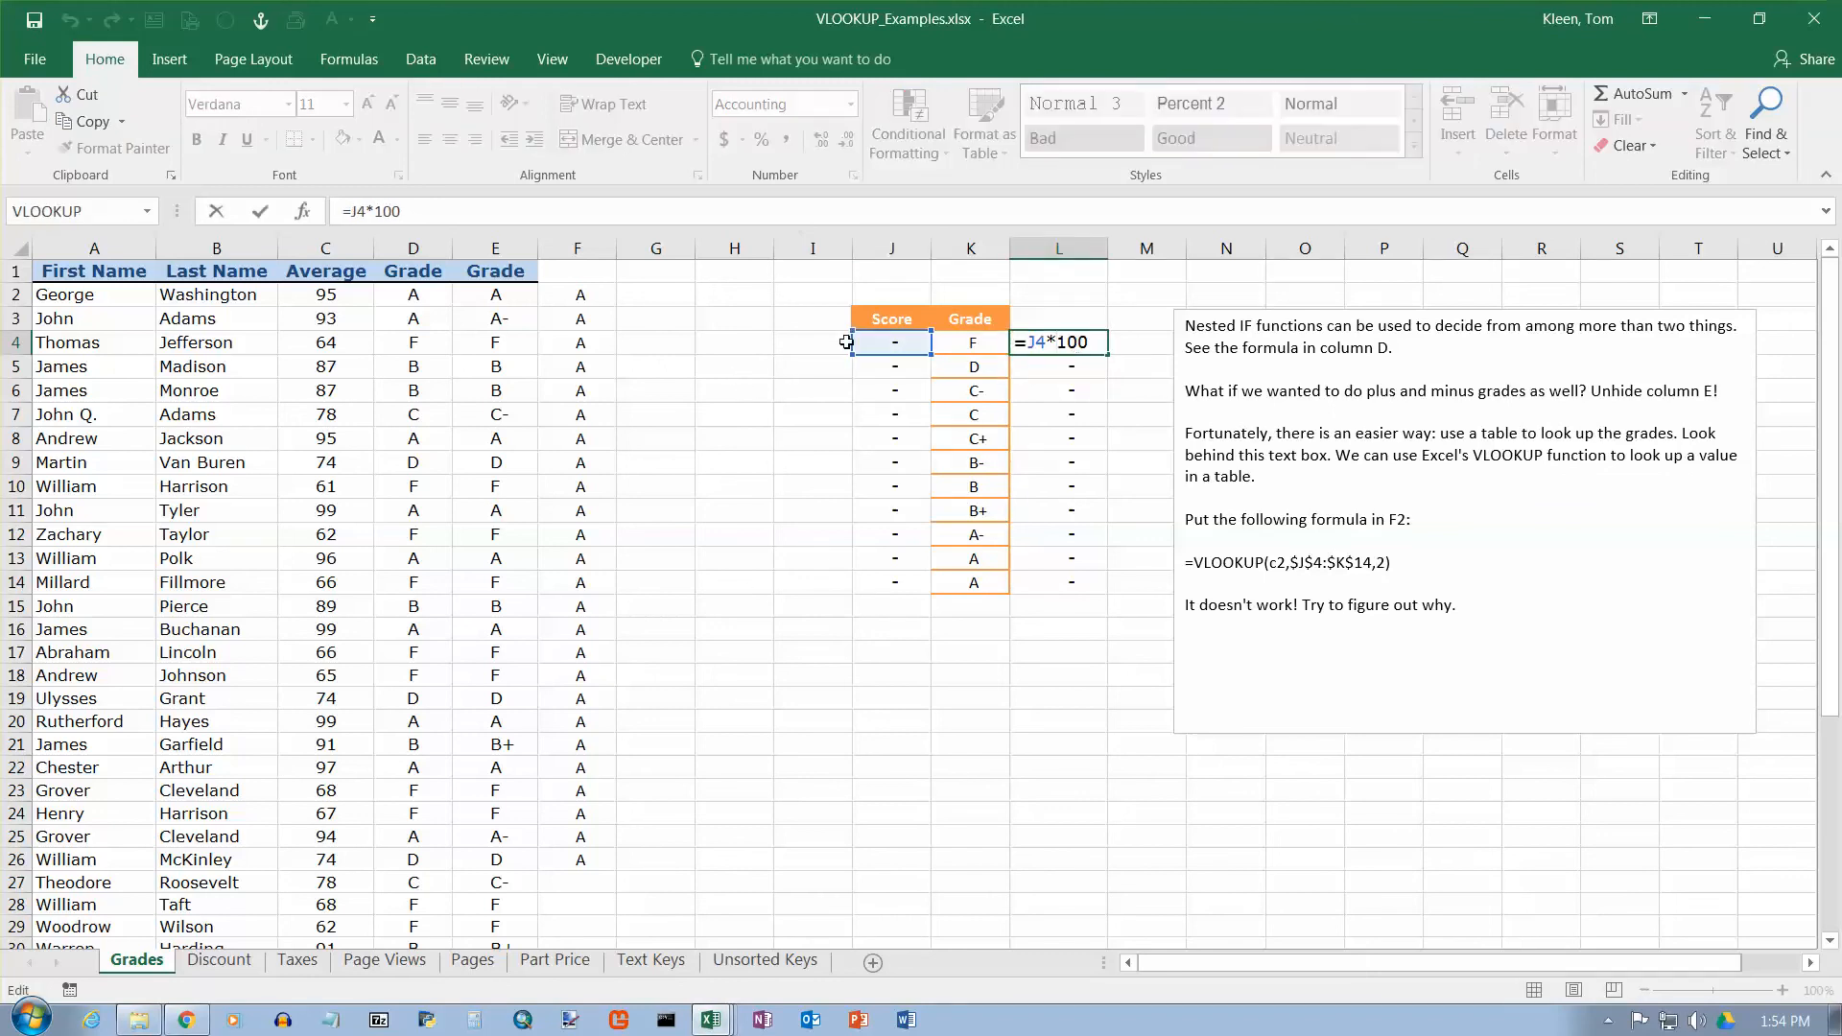
{"action": "key", "text": "Escape"}
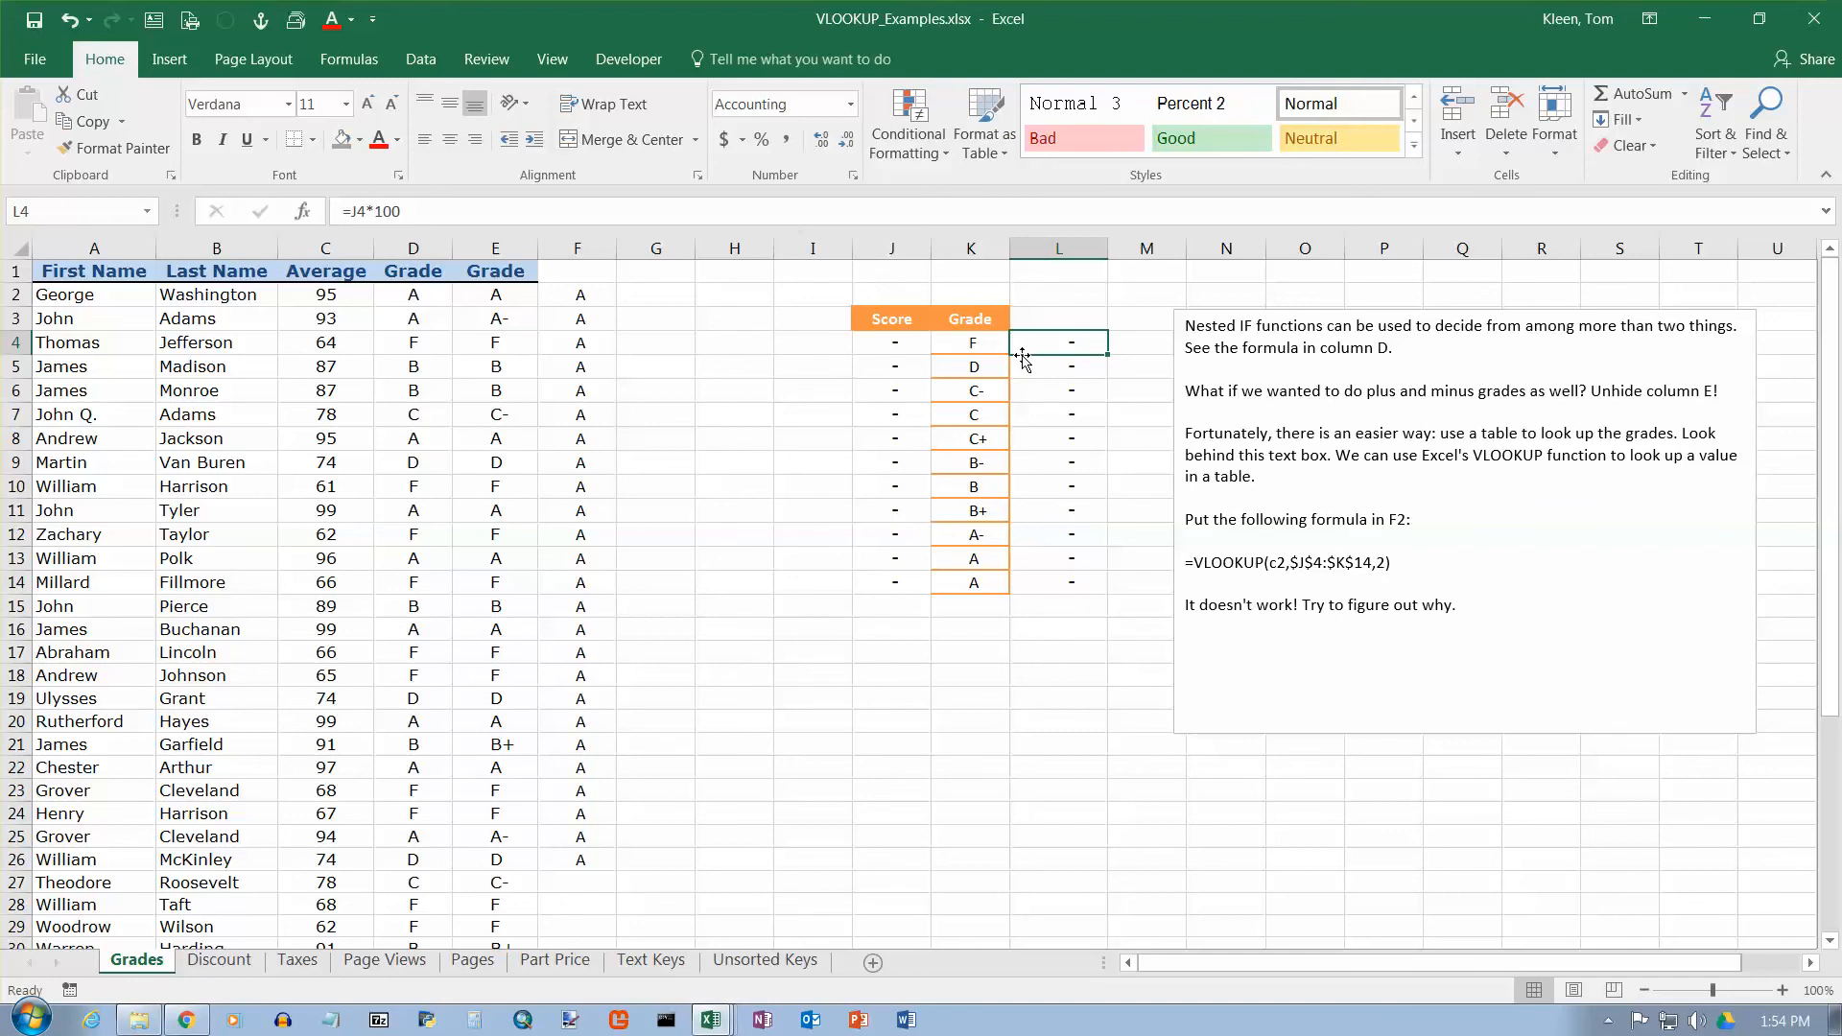
{"action": "key", "text": "ctrl+z"}
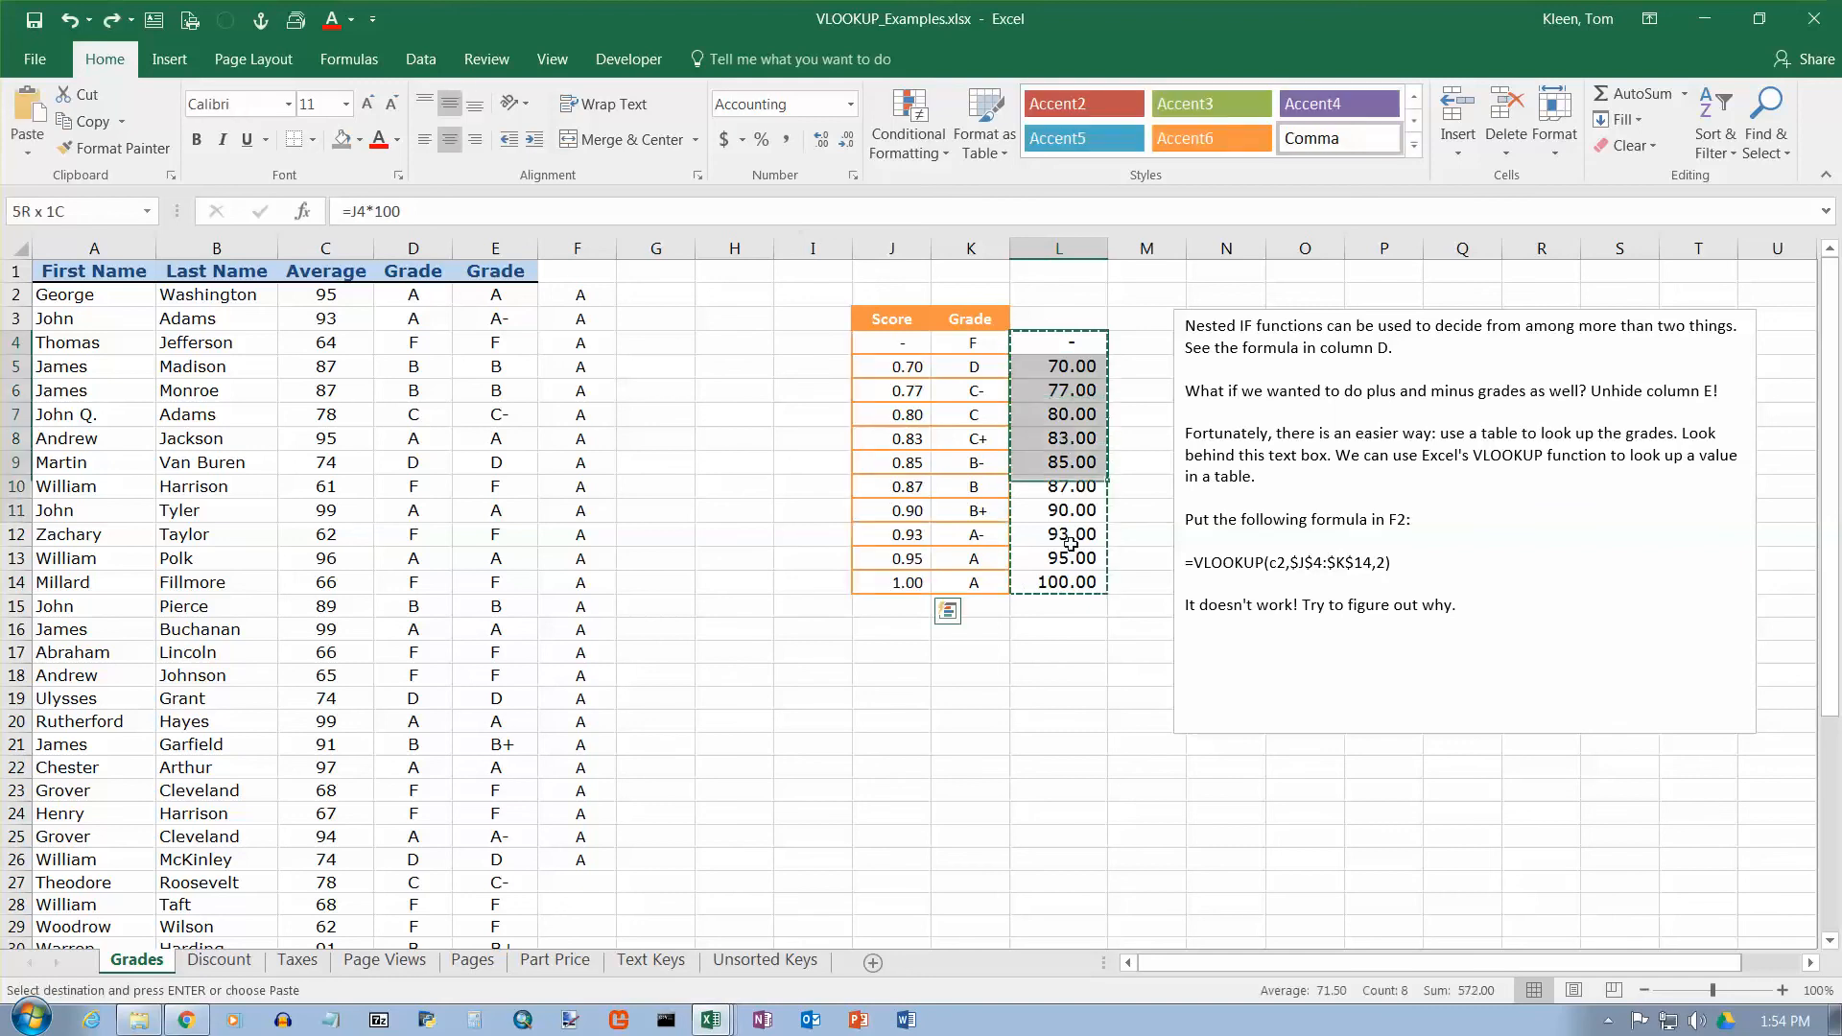
Paste the copied L4:L14 results into the Score column from J4 as values with number formatting
{"action": "left_click_drag", "start_coordinate": [1073, 579], "coordinate": [1077, 578]}
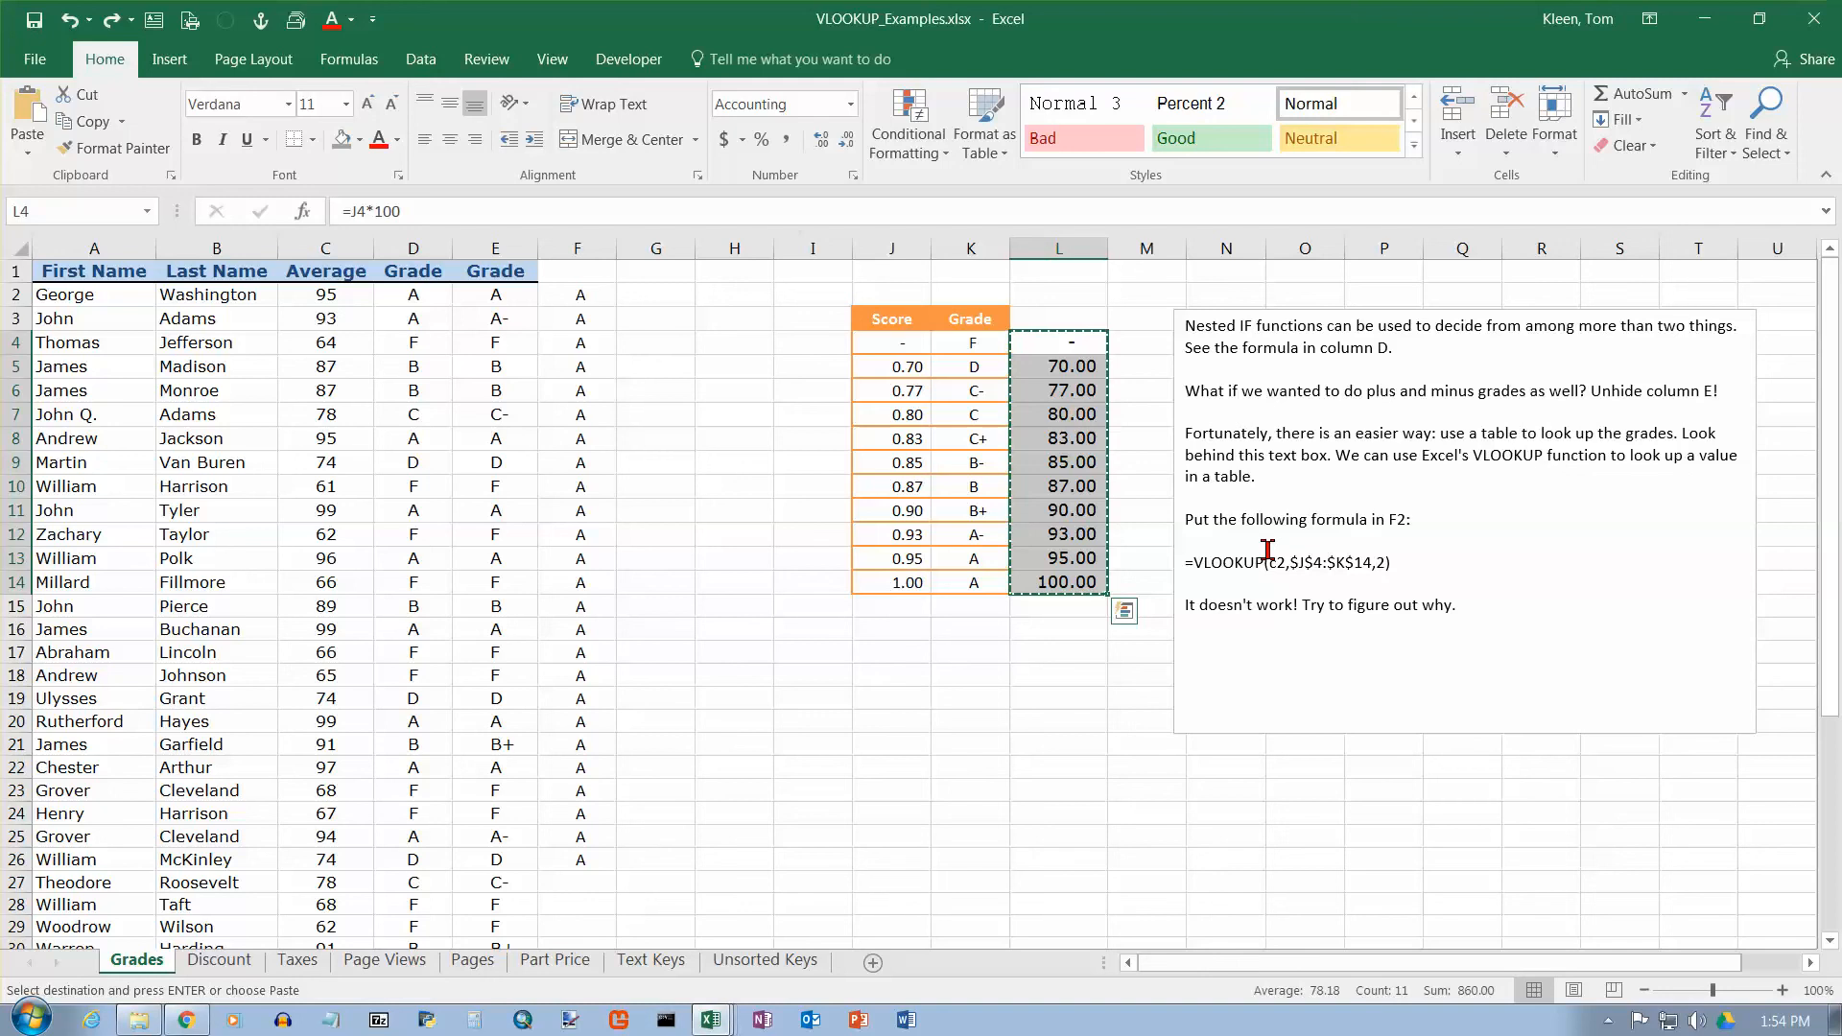
{"action": "left_click", "coordinate": [891, 342]}
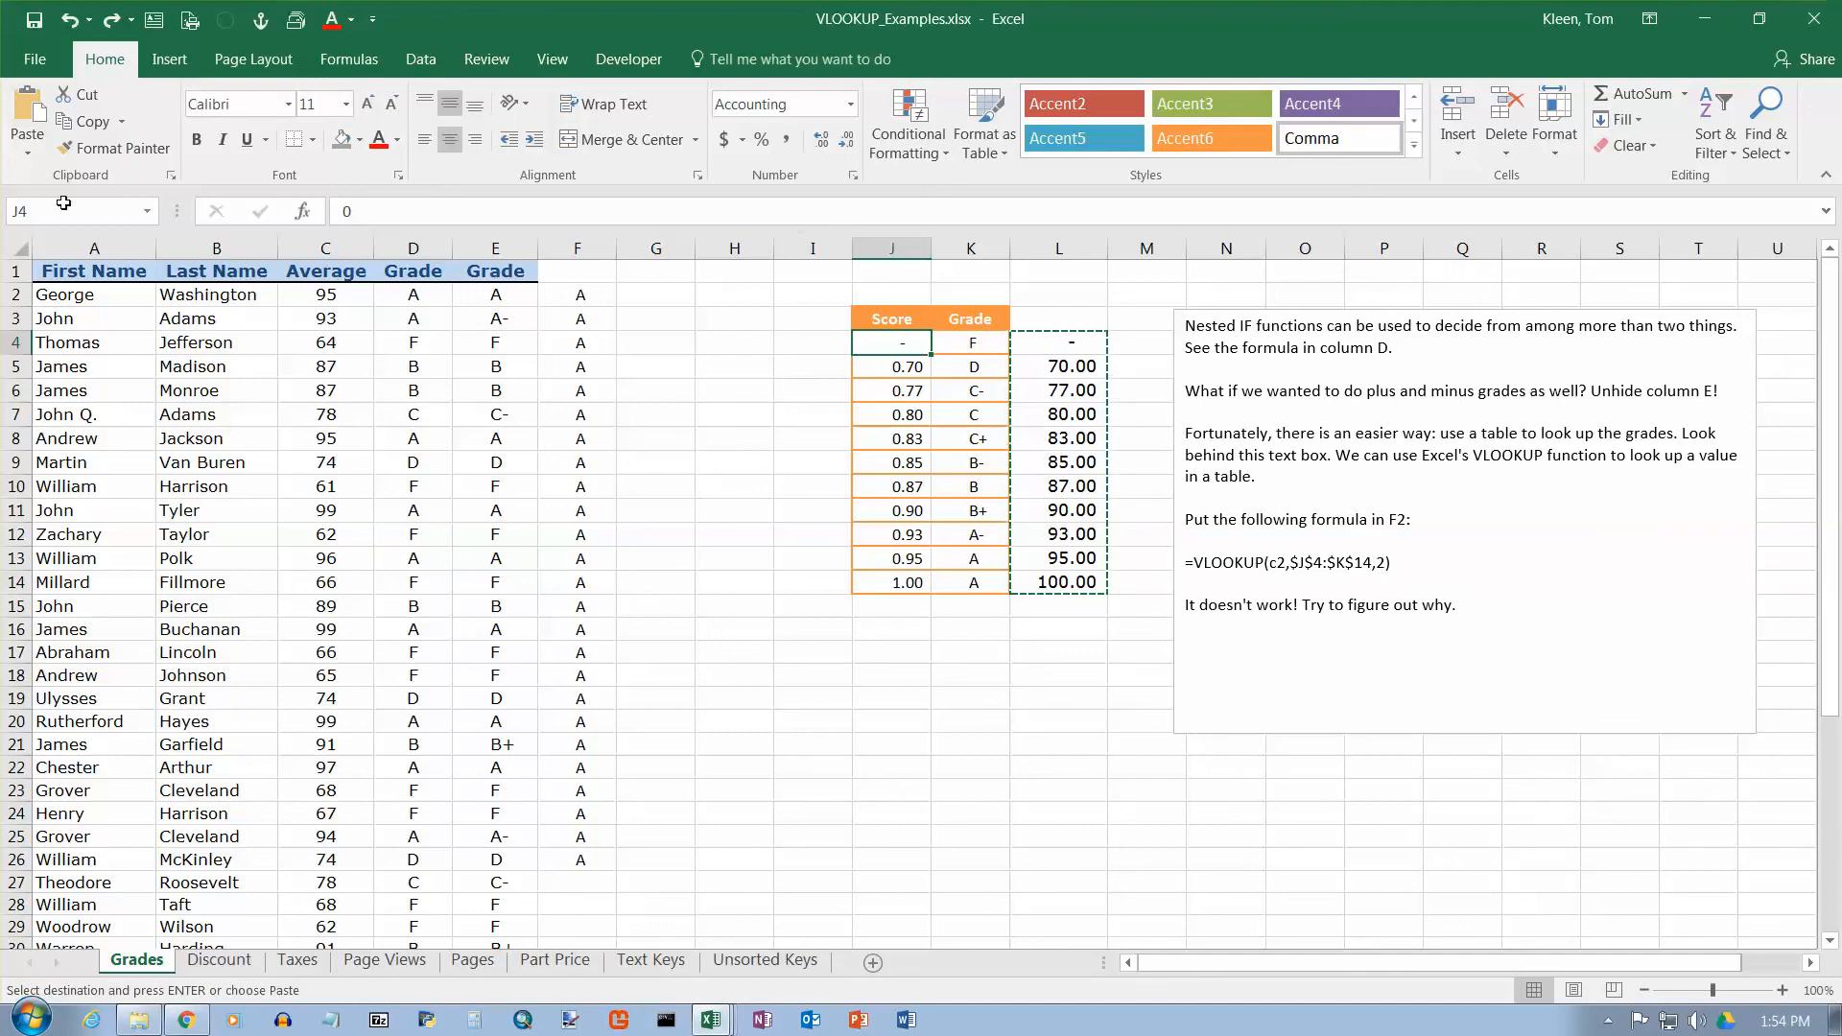
{"action": "left_click", "coordinate": [27, 164]}
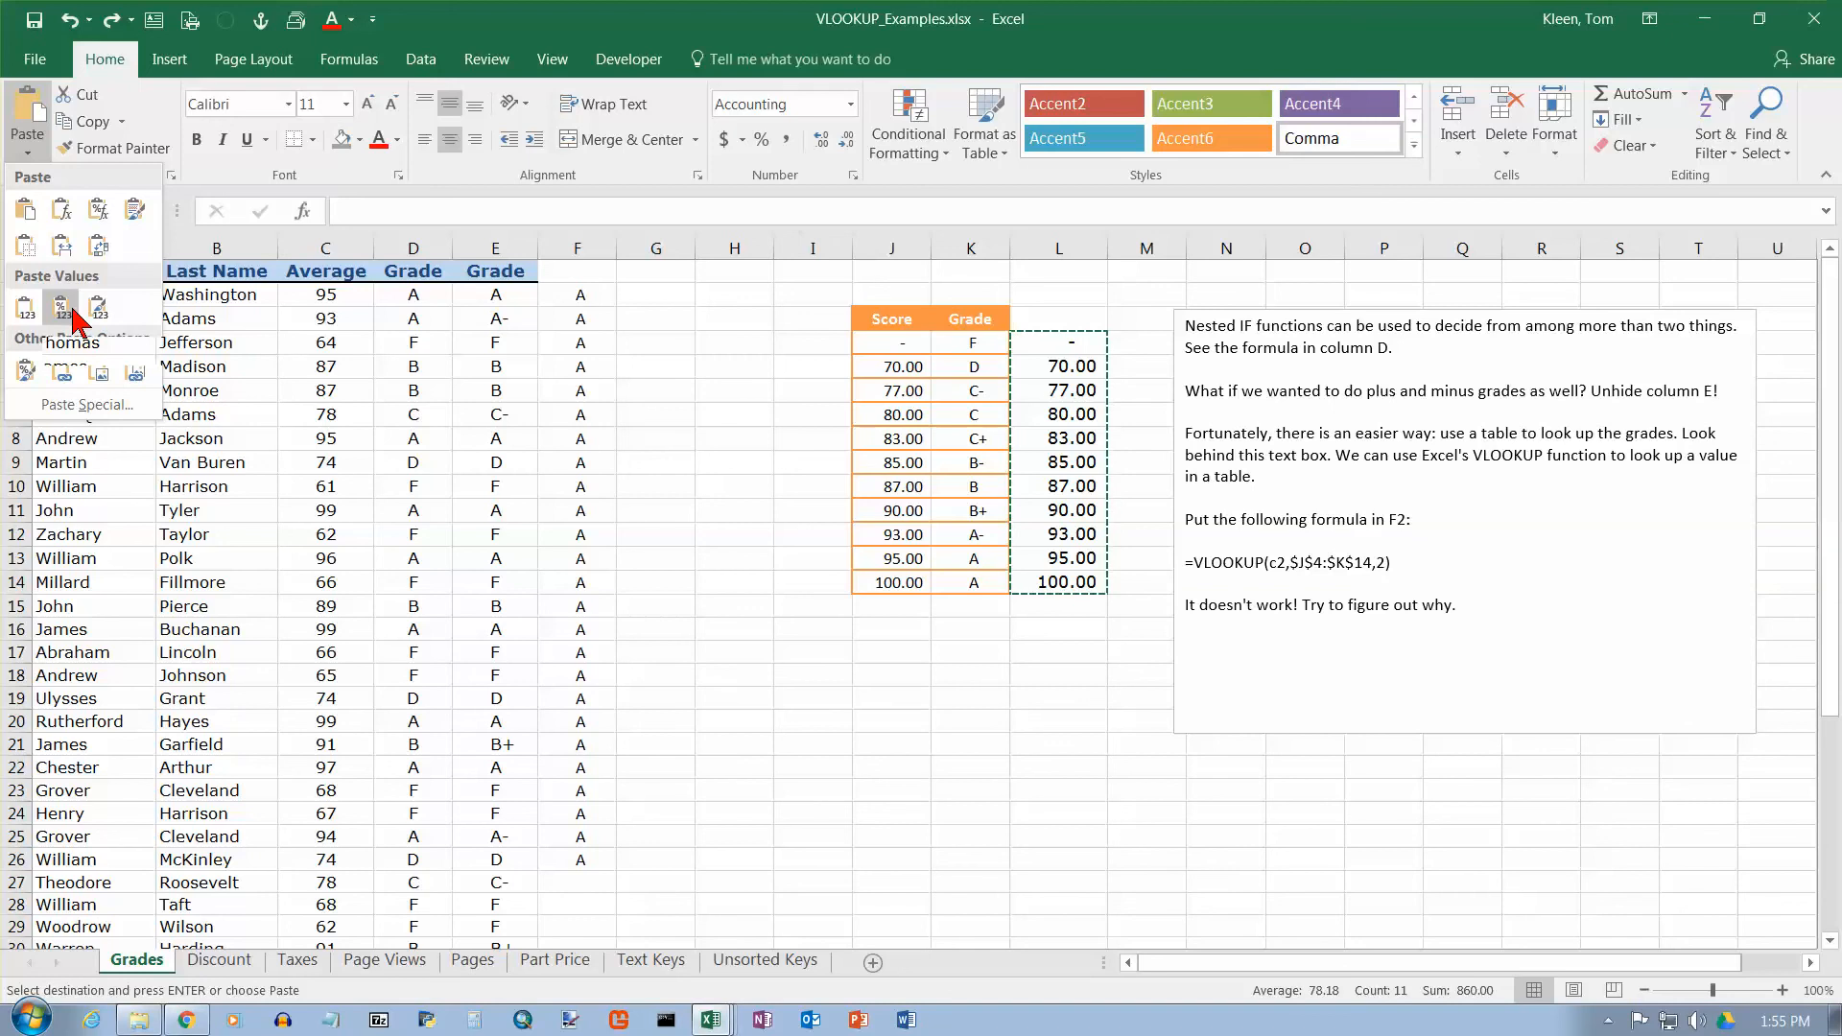
{"action": "left_click", "coordinate": [73, 313]}
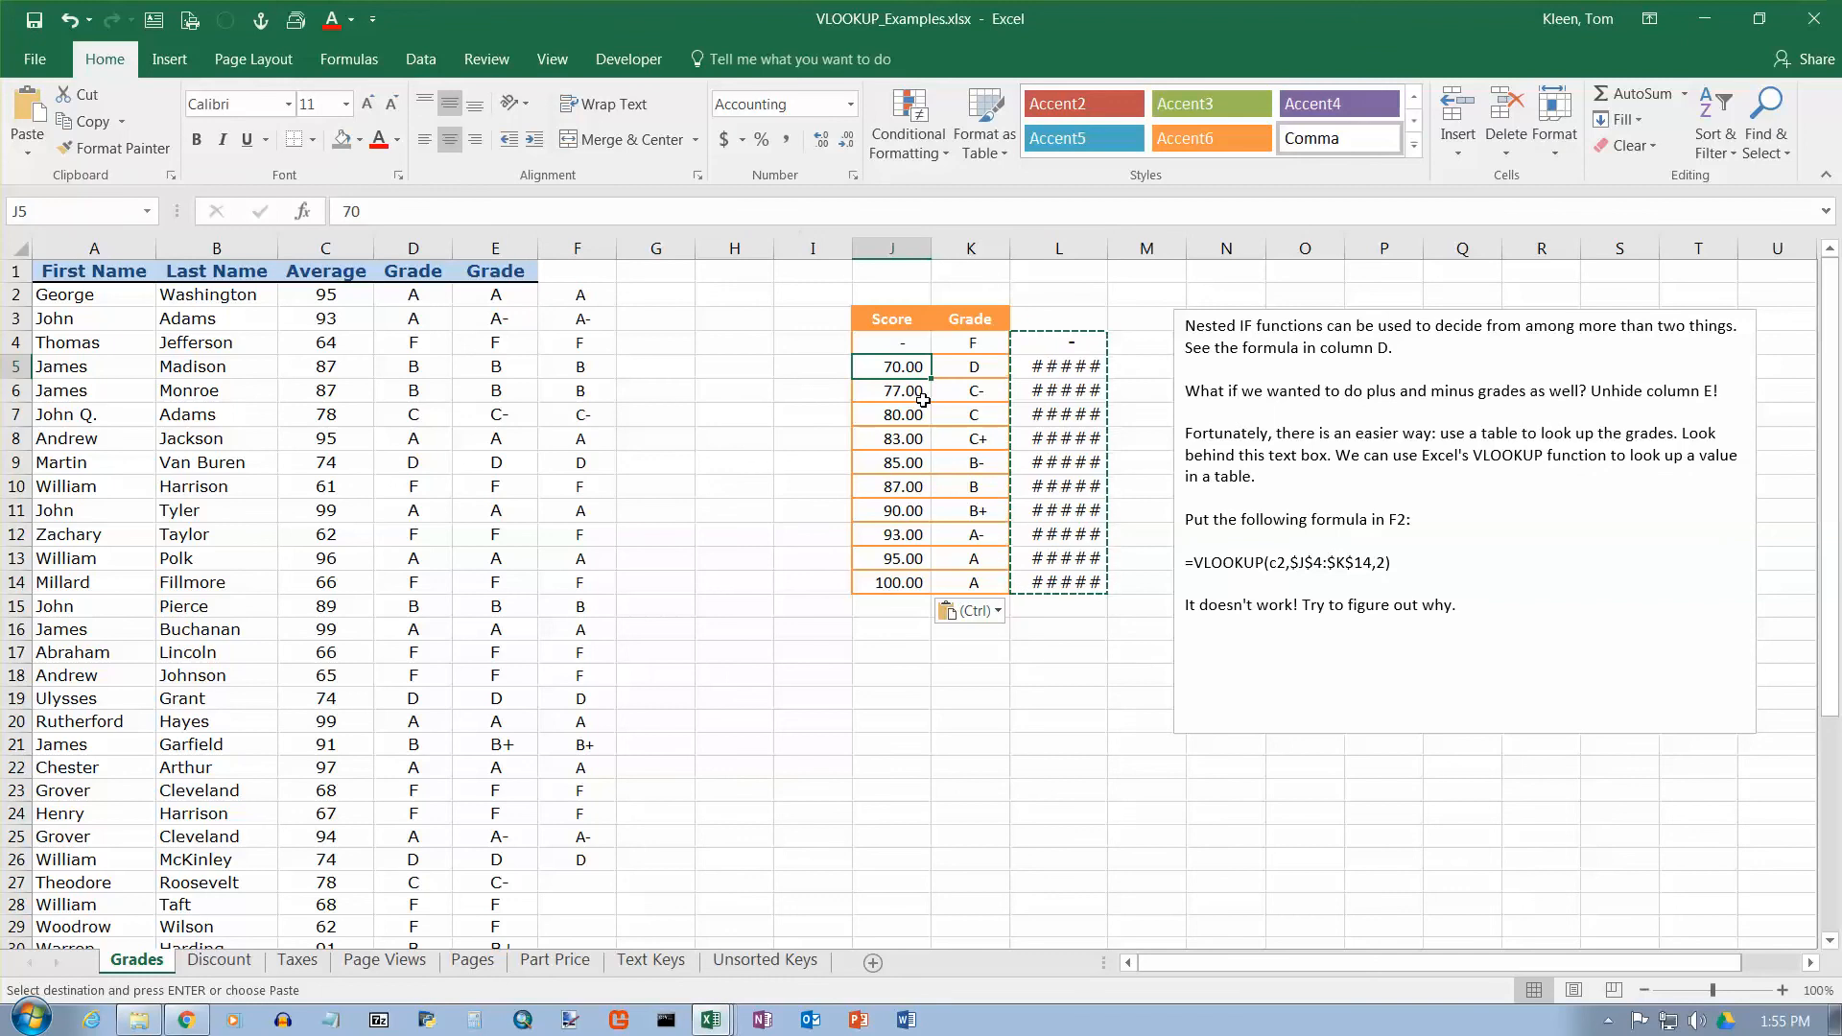
Inspect the pasted score in J6 and the helper formula in L5
{"action": "left_click", "coordinate": [923, 401]}
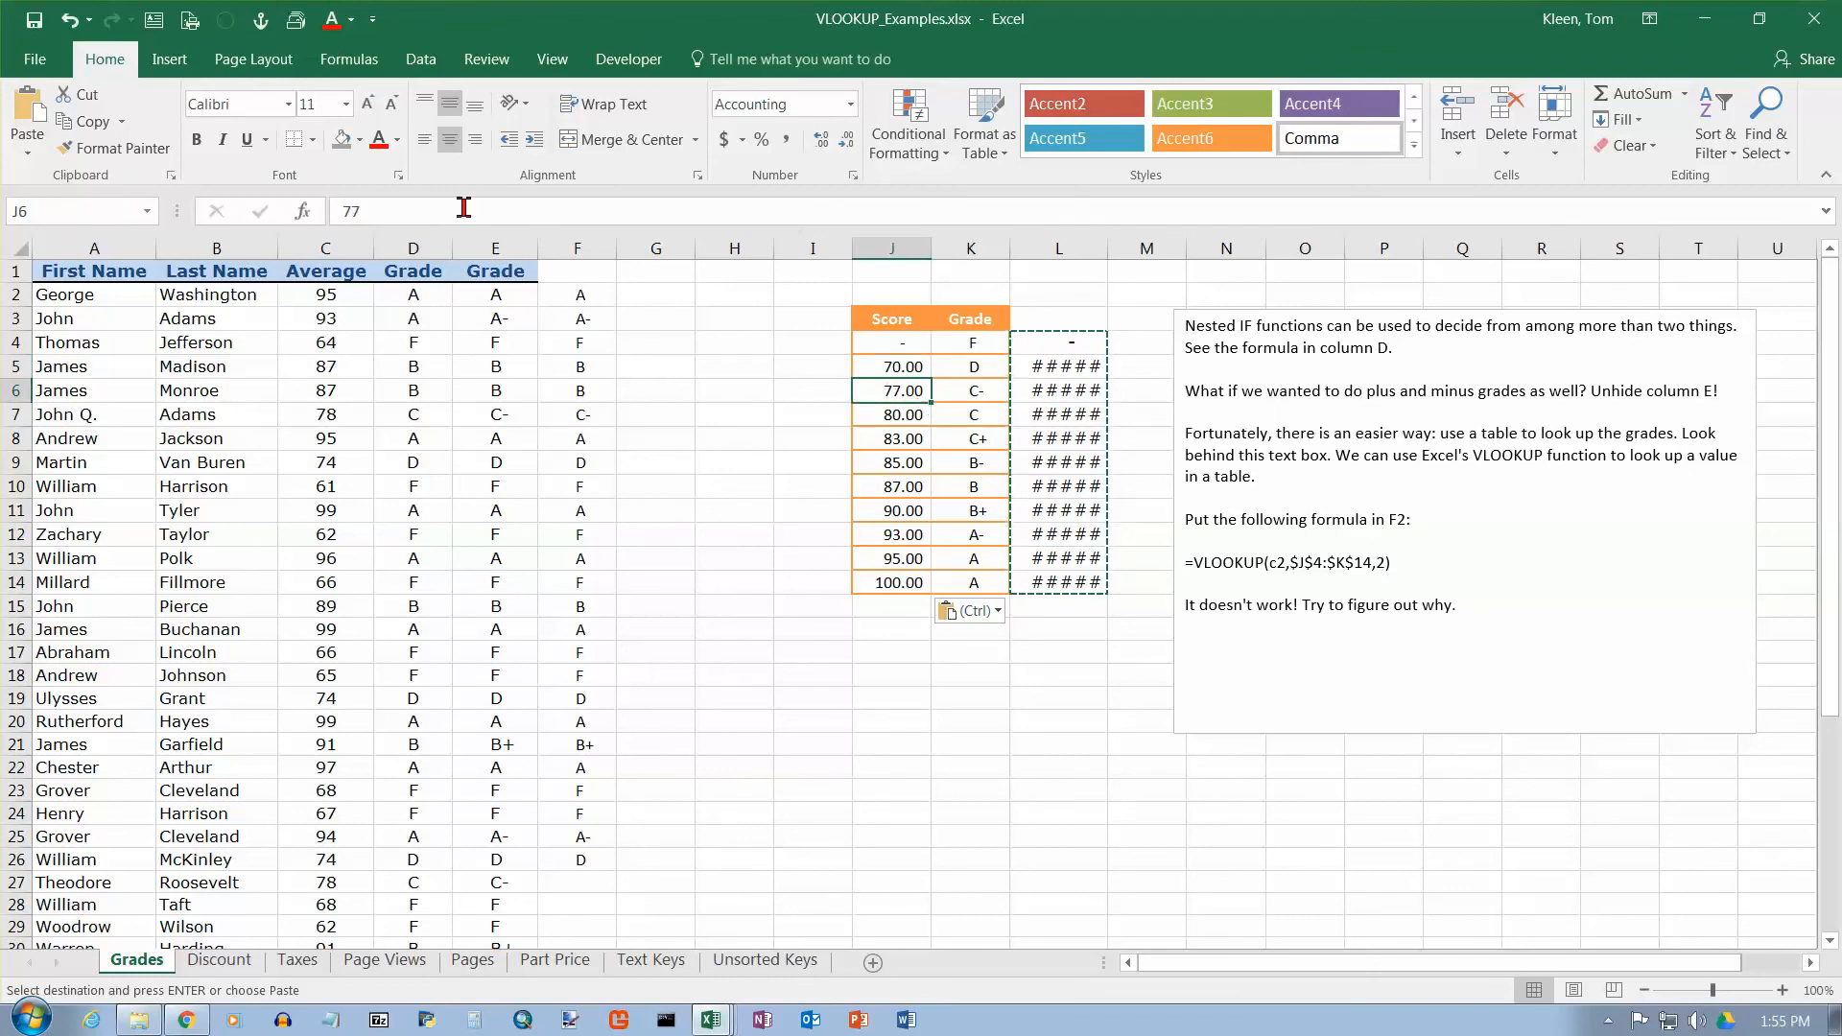
{"action": "left_click", "coordinate": [413, 212]}
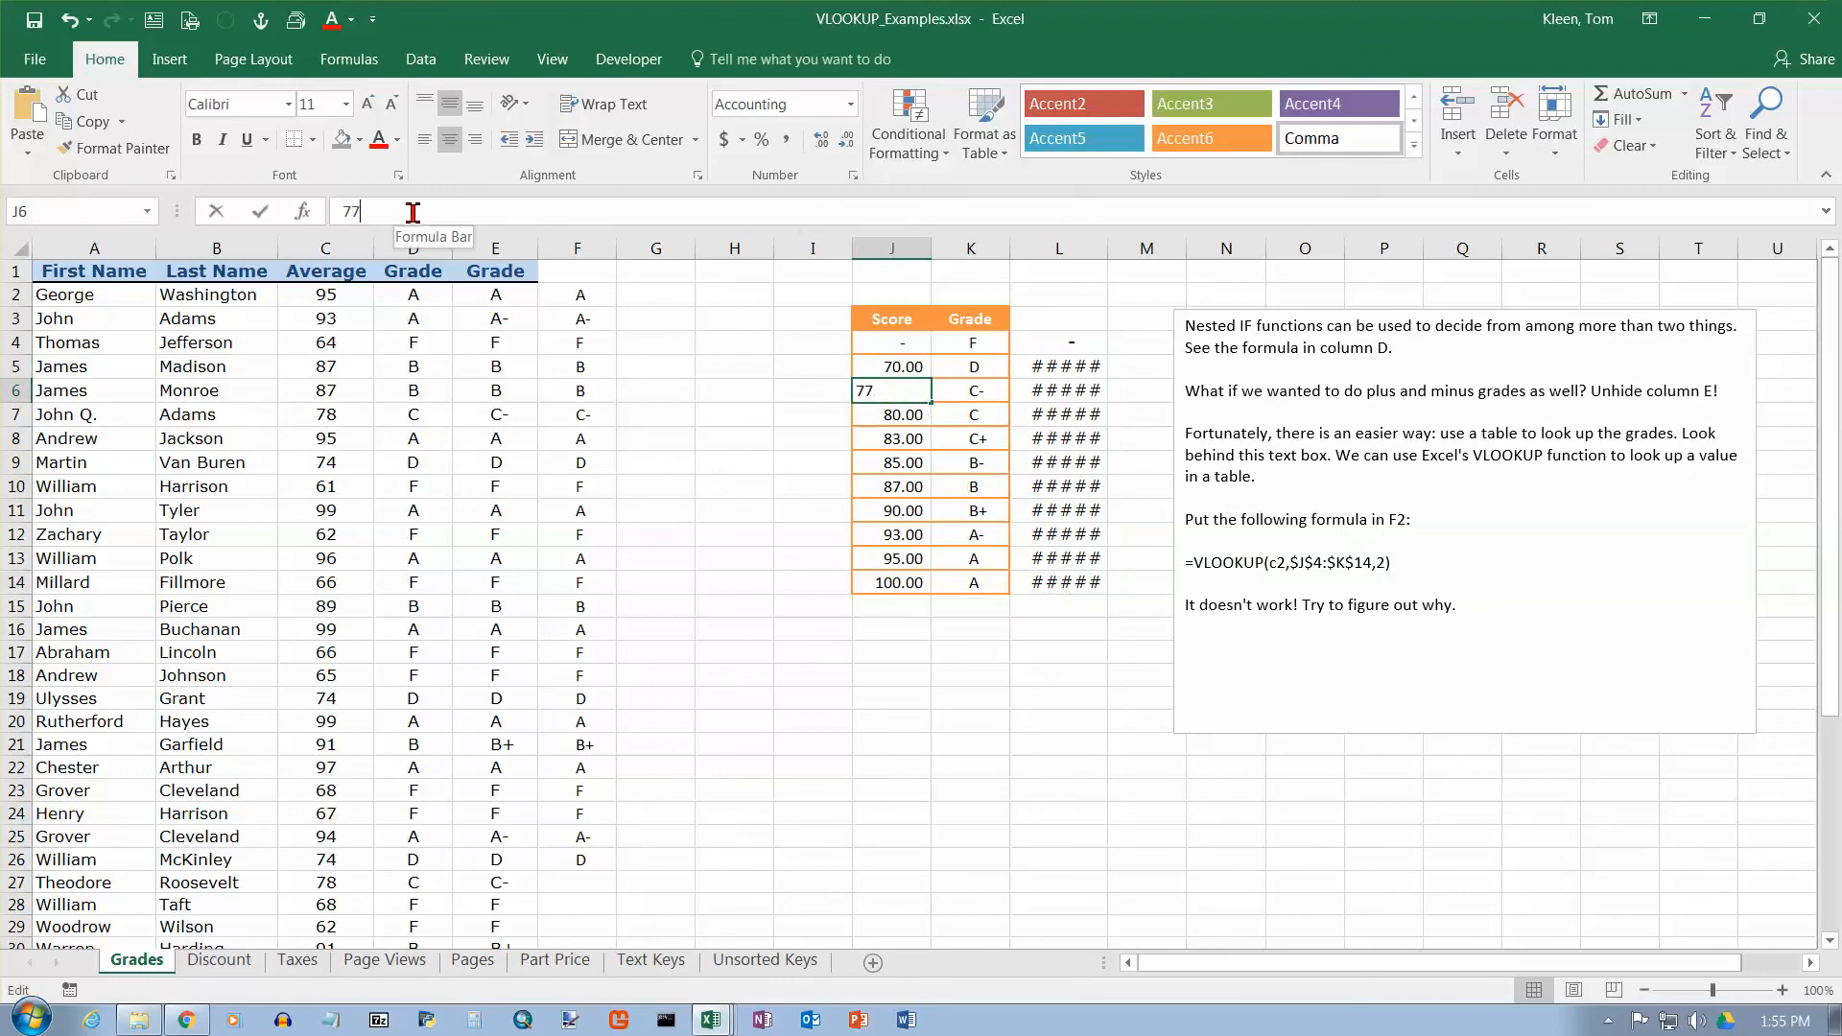
{"action": "key", "text": "Escape"}
{"action": "left_click", "coordinate": [1071, 368]}
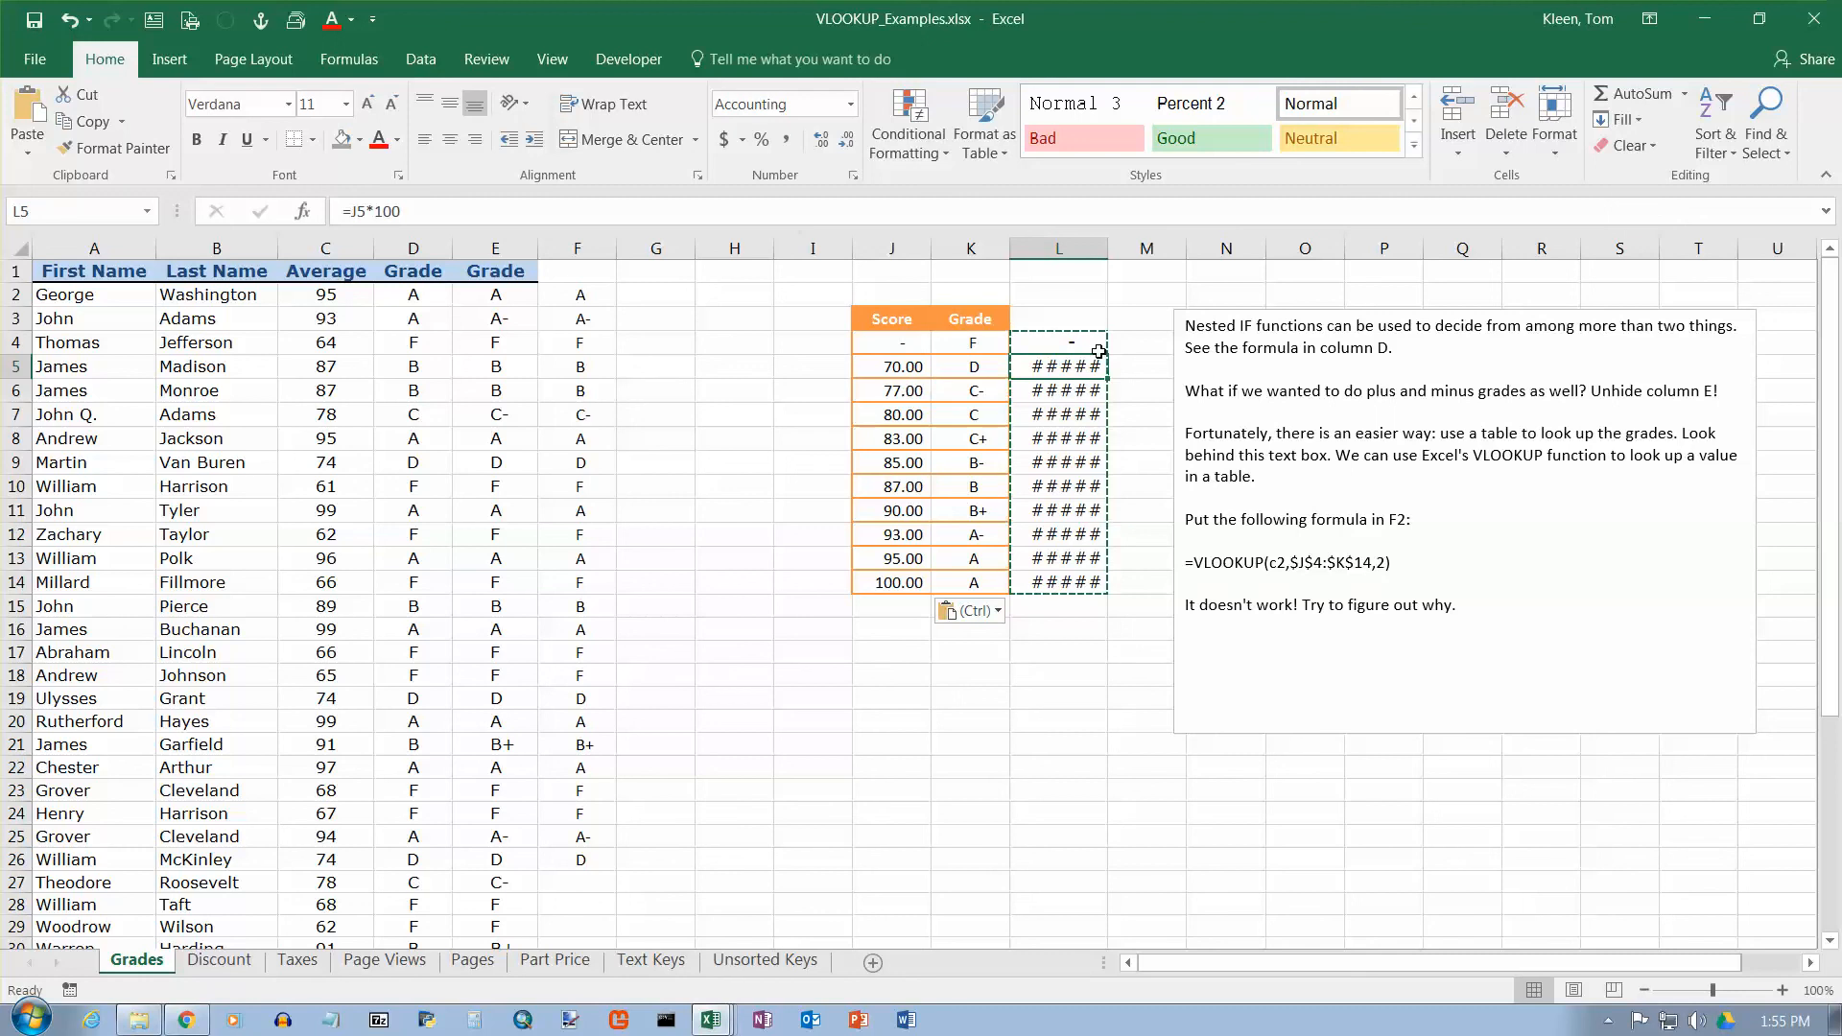
Widen column L to about 16.33 and clear all of its contents
{"action": "left_click_drag", "start_coordinate": [1110, 254], "coordinate": [1161, 252]}
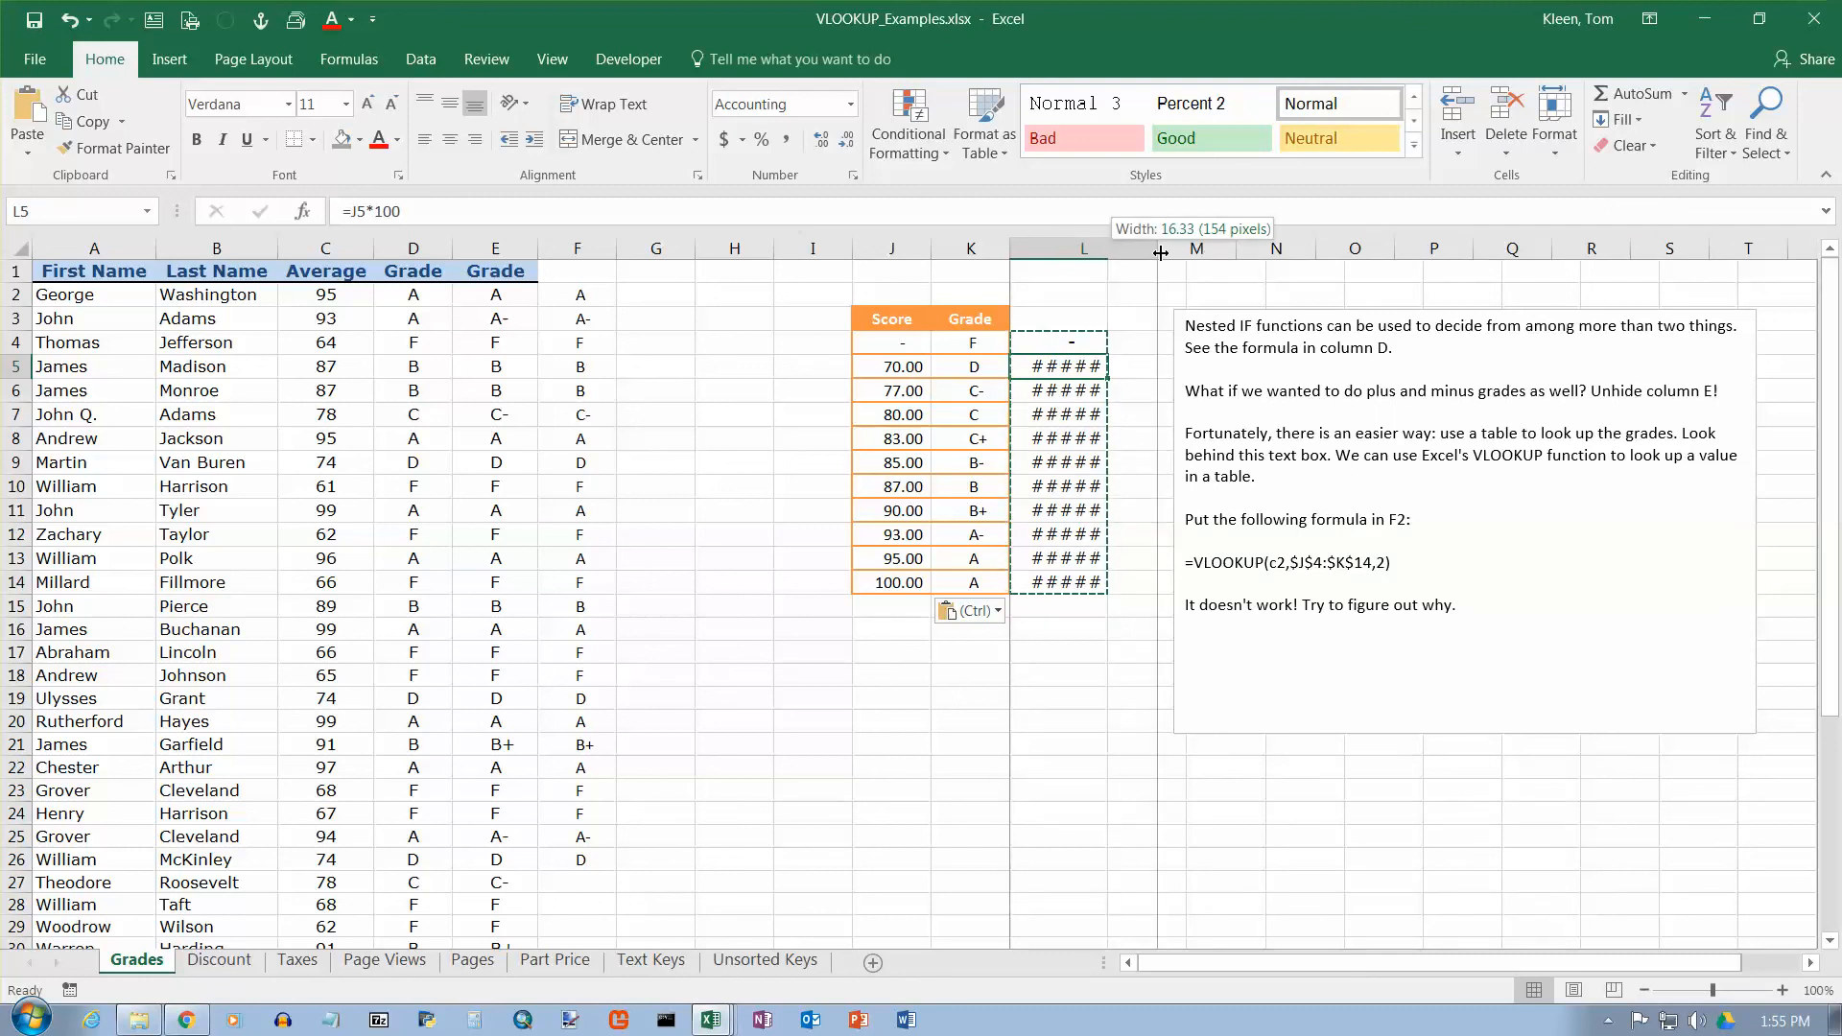
{"action": "left_click_drag", "start_coordinate": [1161, 253], "coordinate": [1159, 252]}
{"action": "left_click", "coordinate": [1068, 250]}
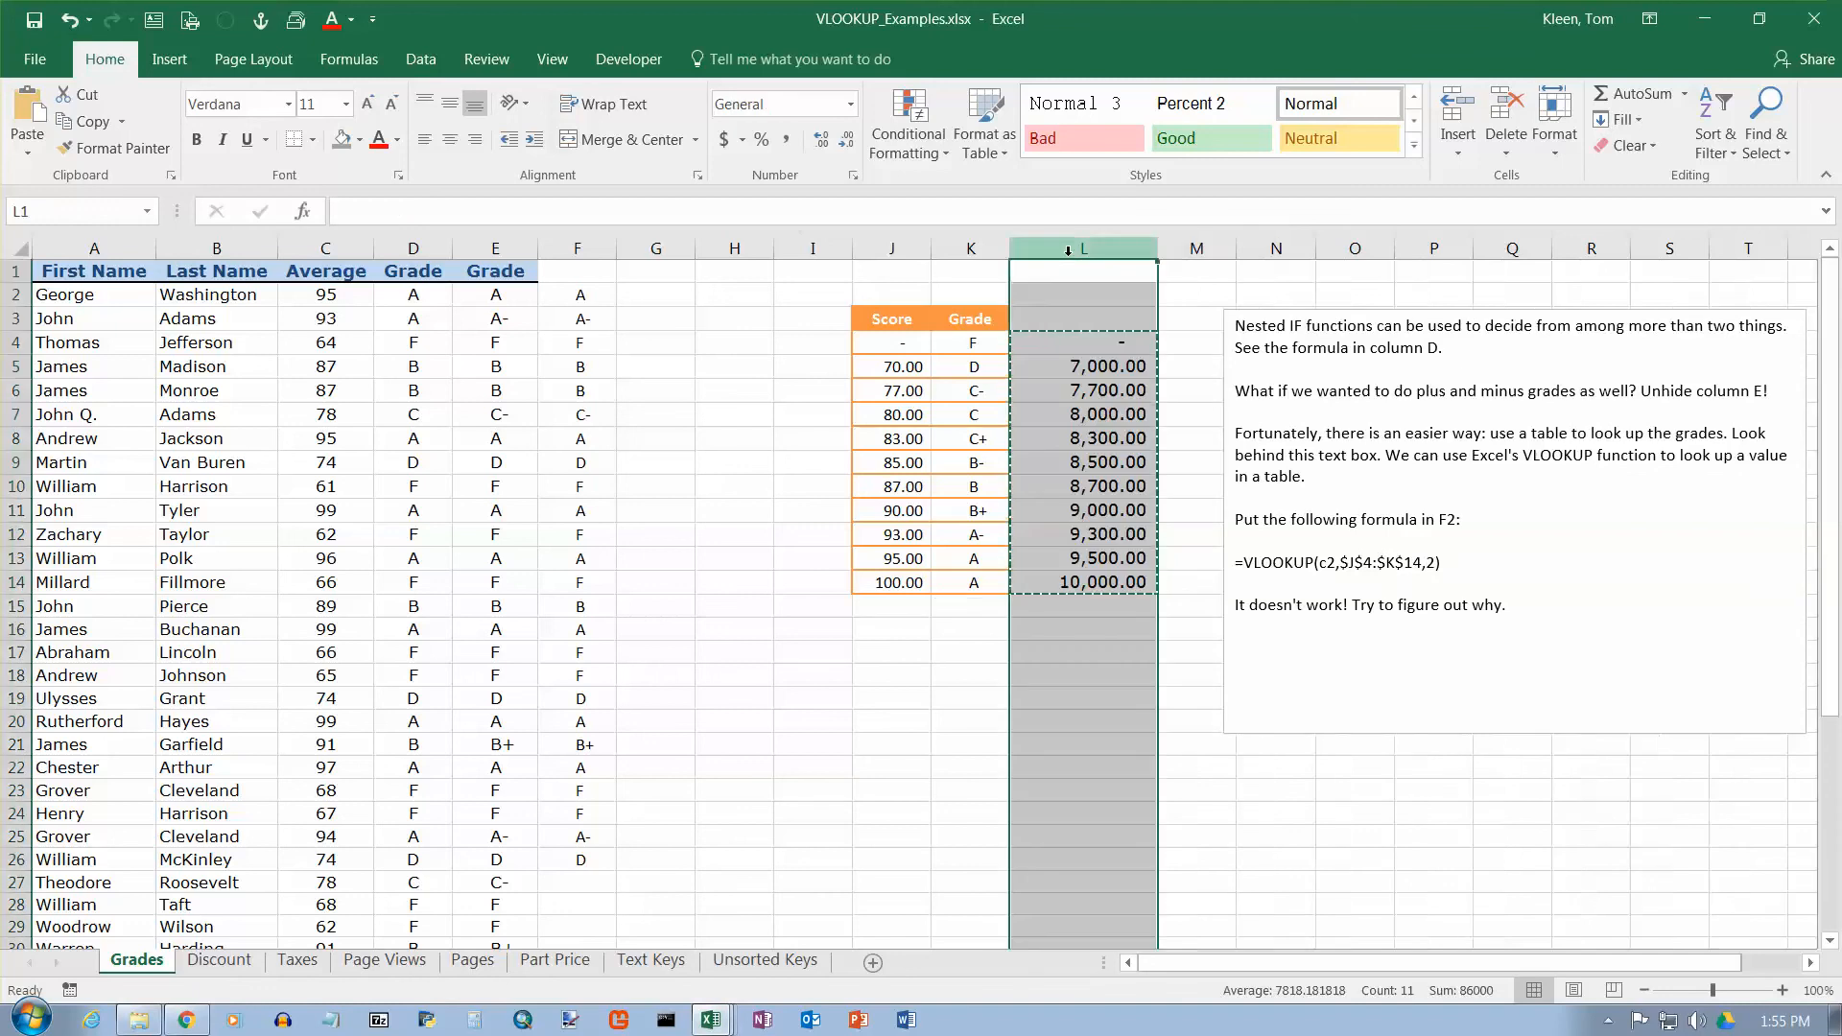
{"action": "key", "text": "Delete"}
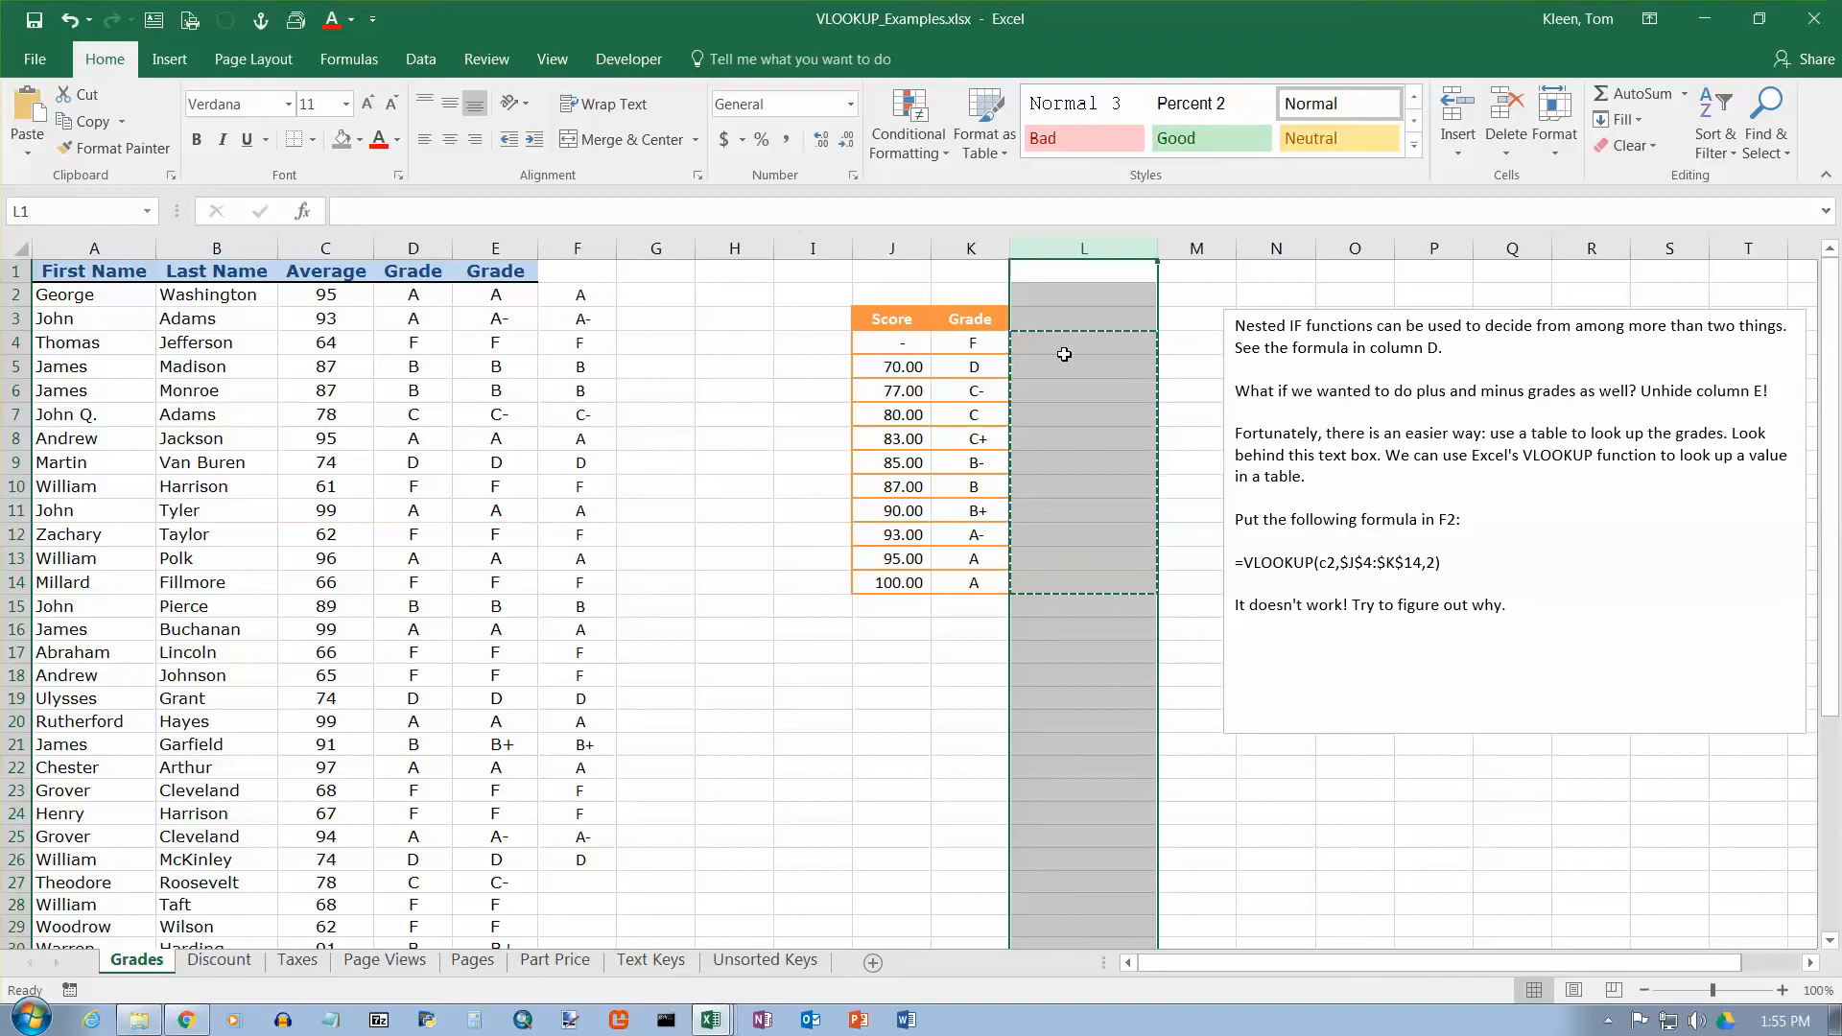
{"action": "key", "text": "Escape"}
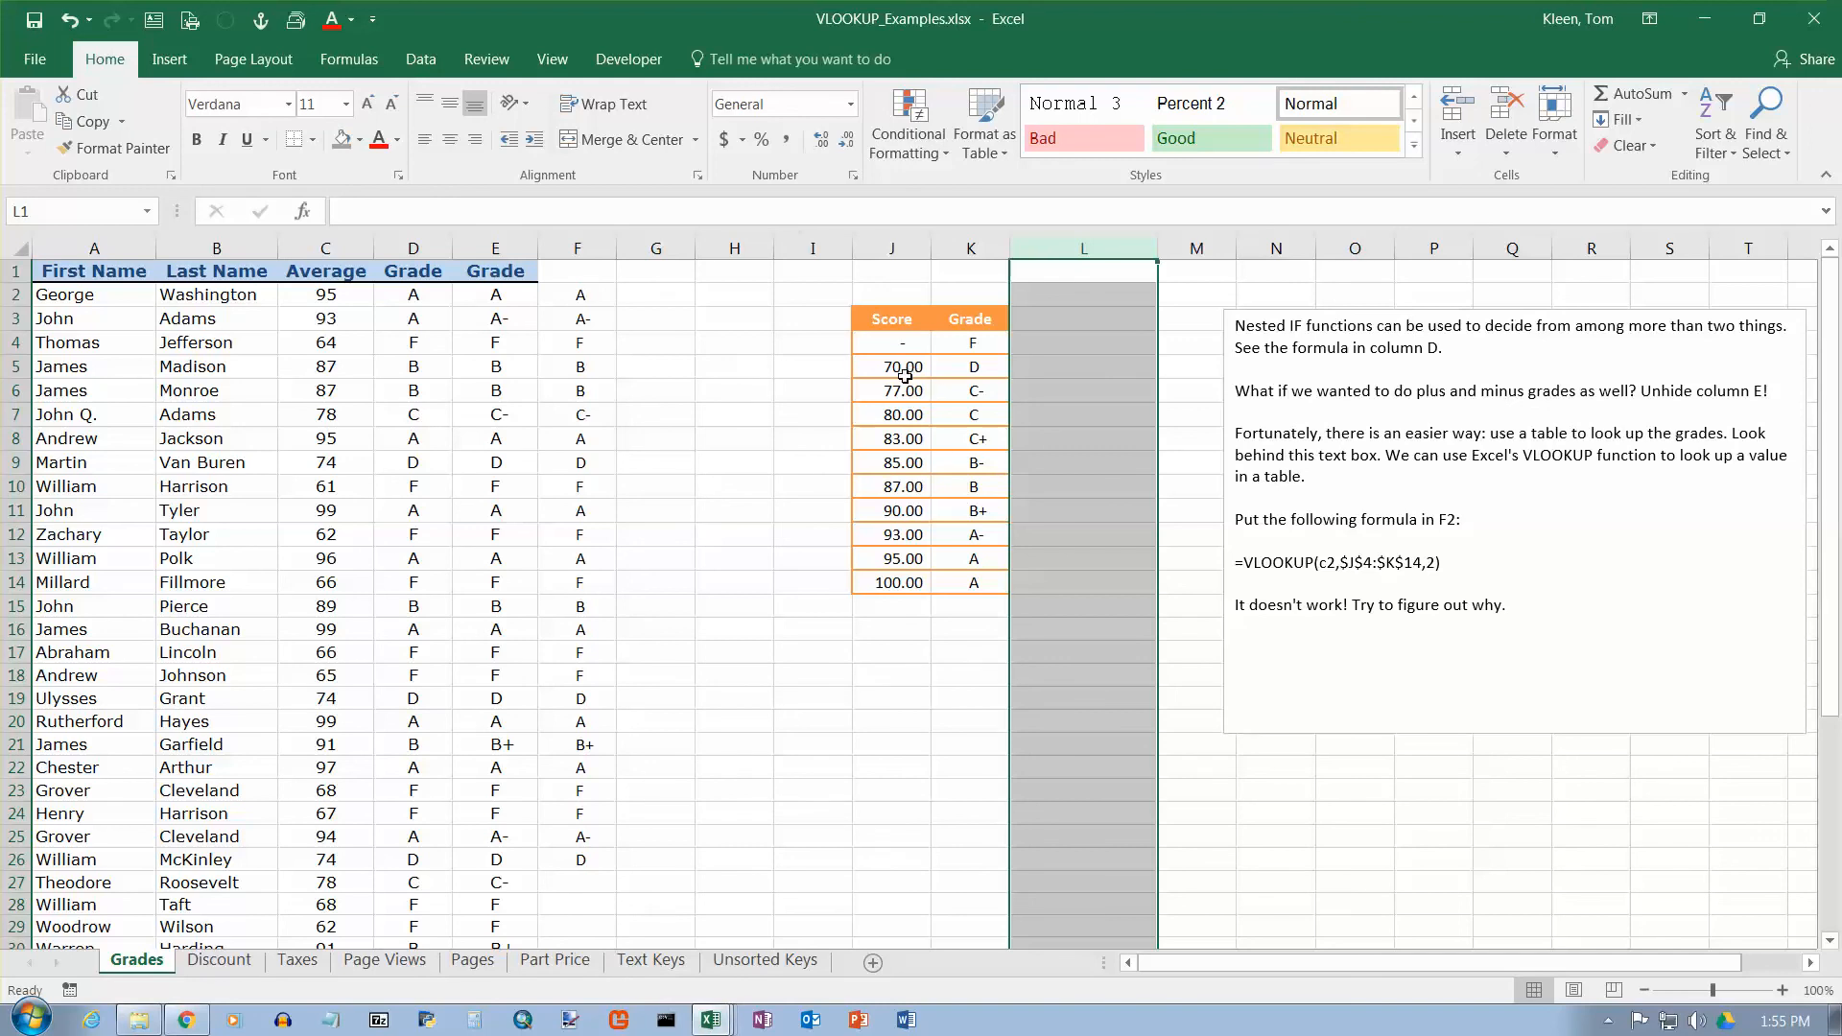
Fill the VLOOKUP formula from F26 down through F44 for the remaining people in the list
{"action": "left_click_drag", "start_coordinate": [903, 347], "coordinate": [973, 587]}
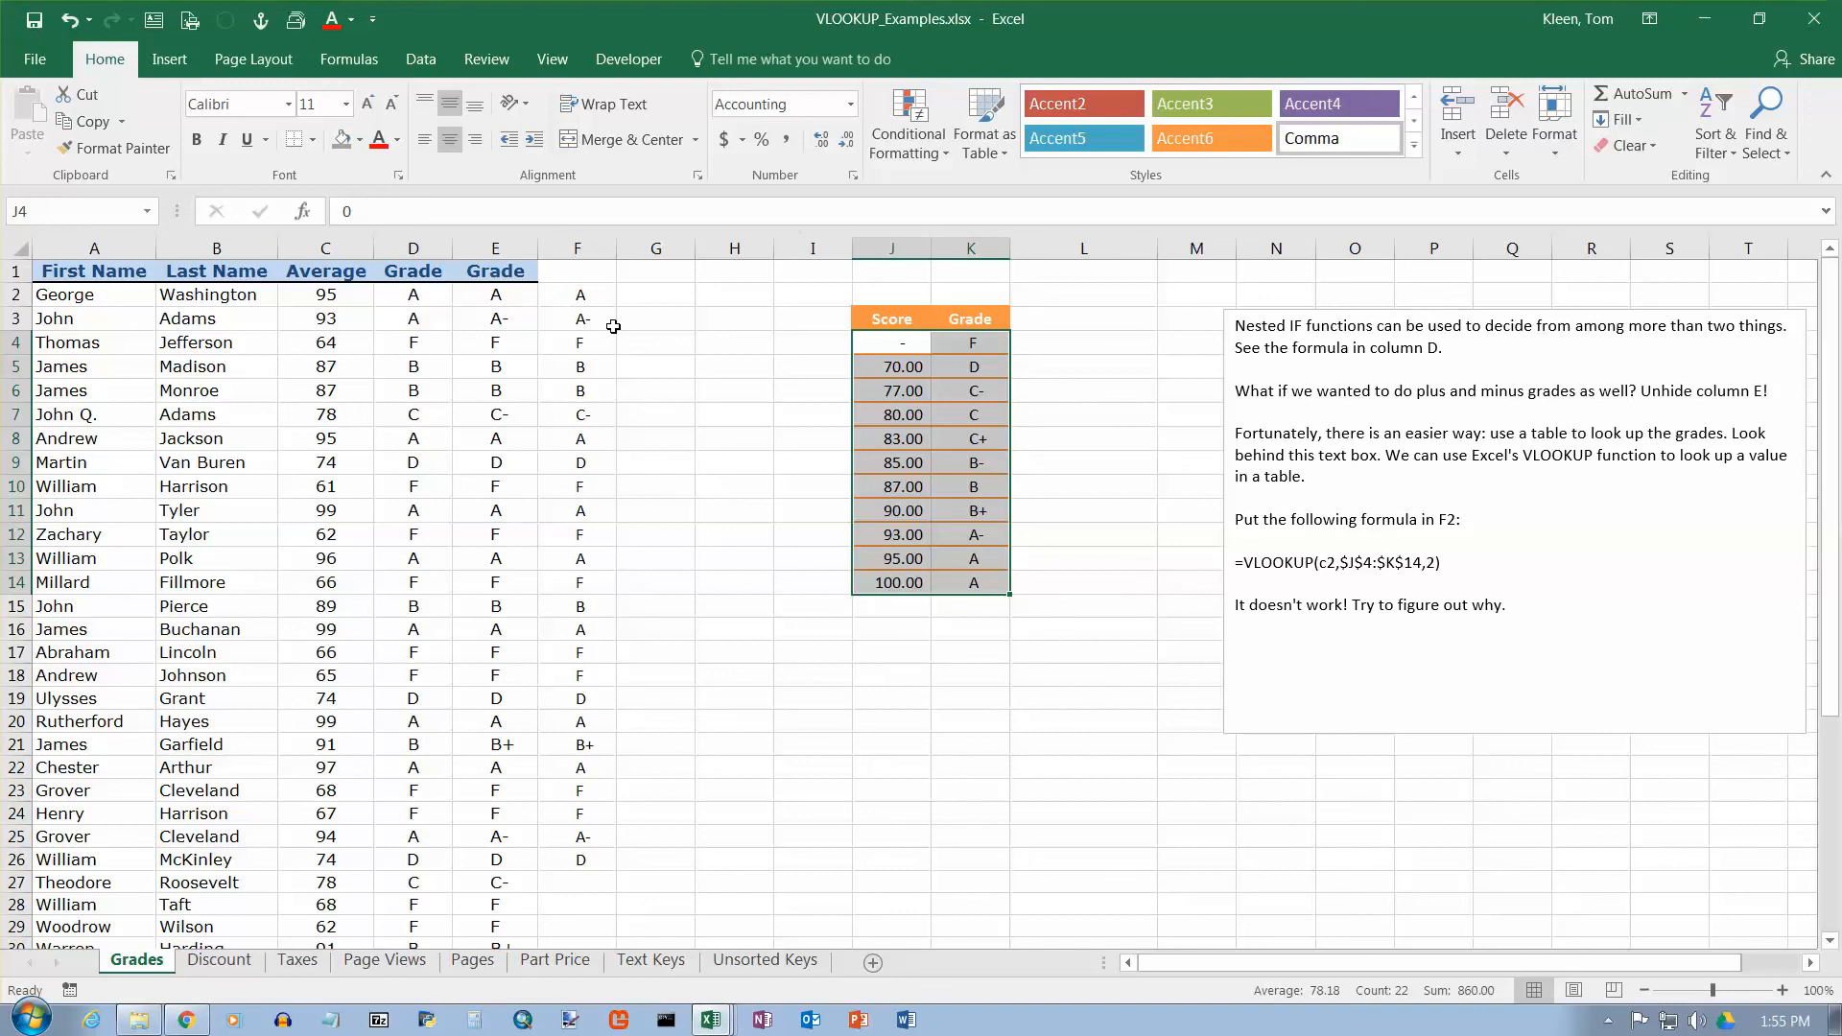
{"action": "left_click", "coordinate": [602, 861]}
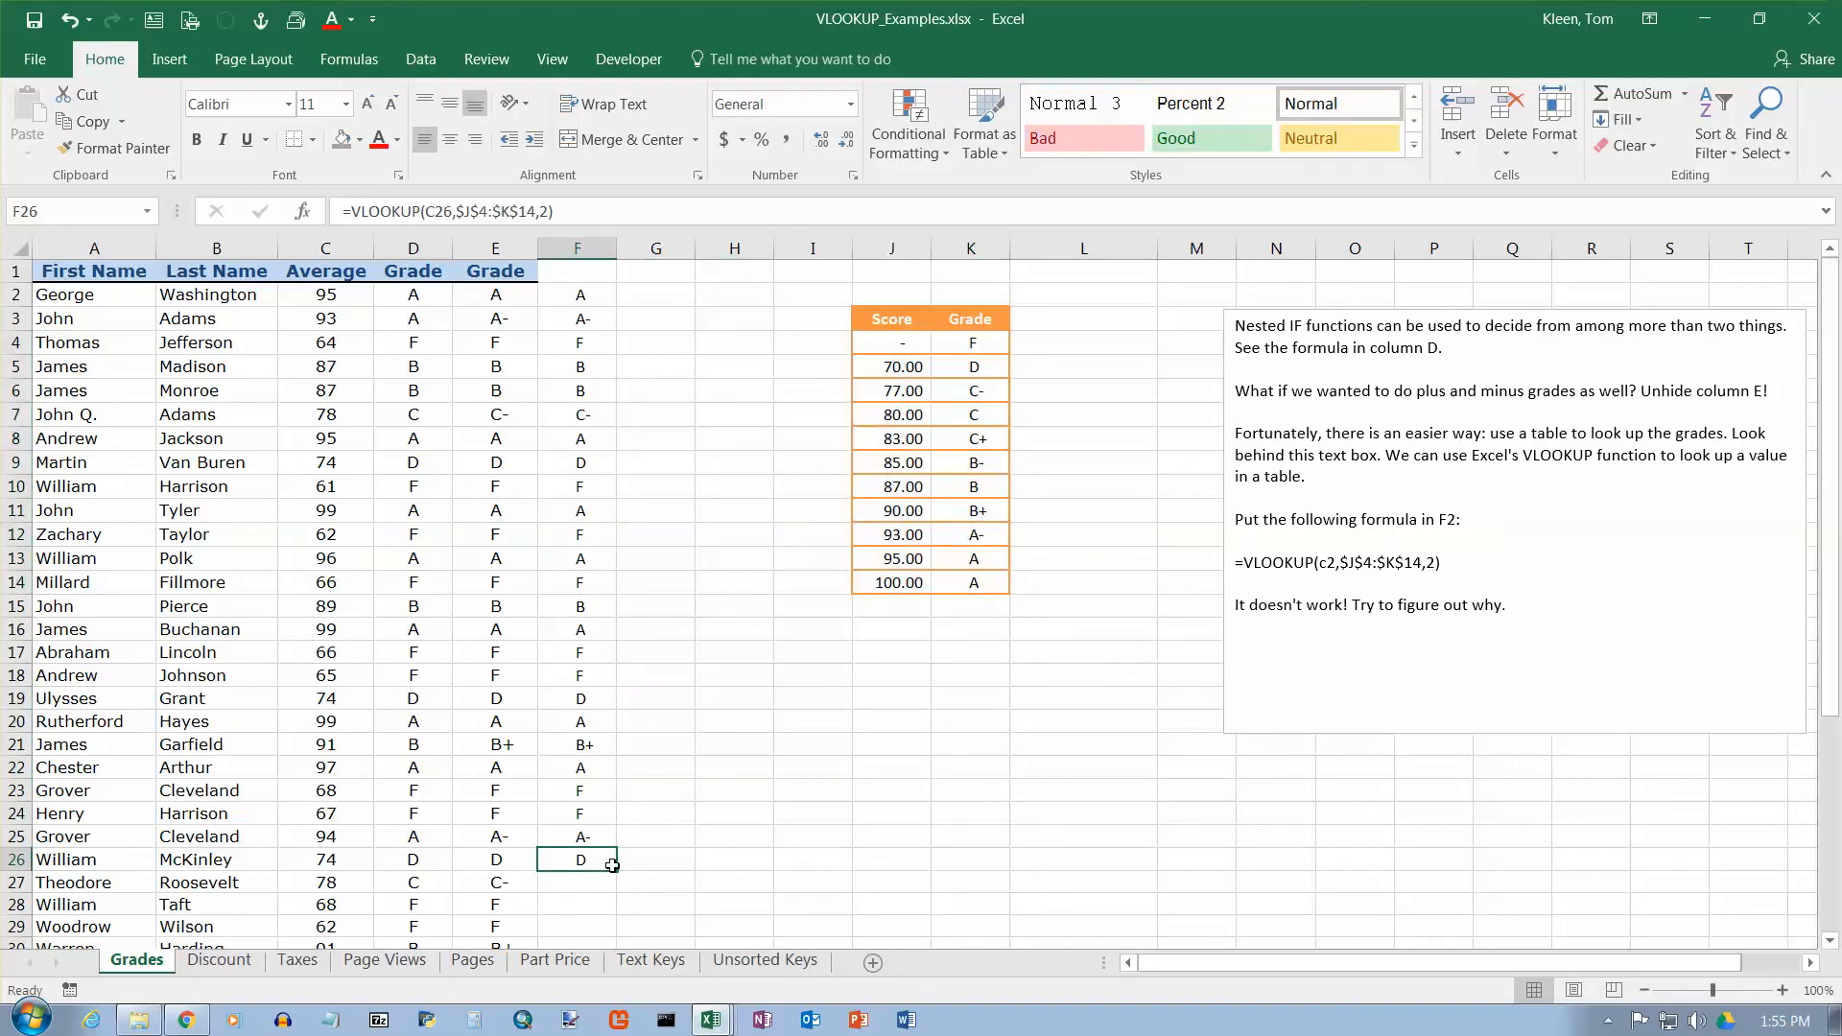
{"action": "left_click_drag", "start_coordinate": [612, 866], "coordinate": [610, 917]}
{"action": "scroll", "coordinate": [555, 696], "scroll_direction": "up", "scroll_amount": 5}
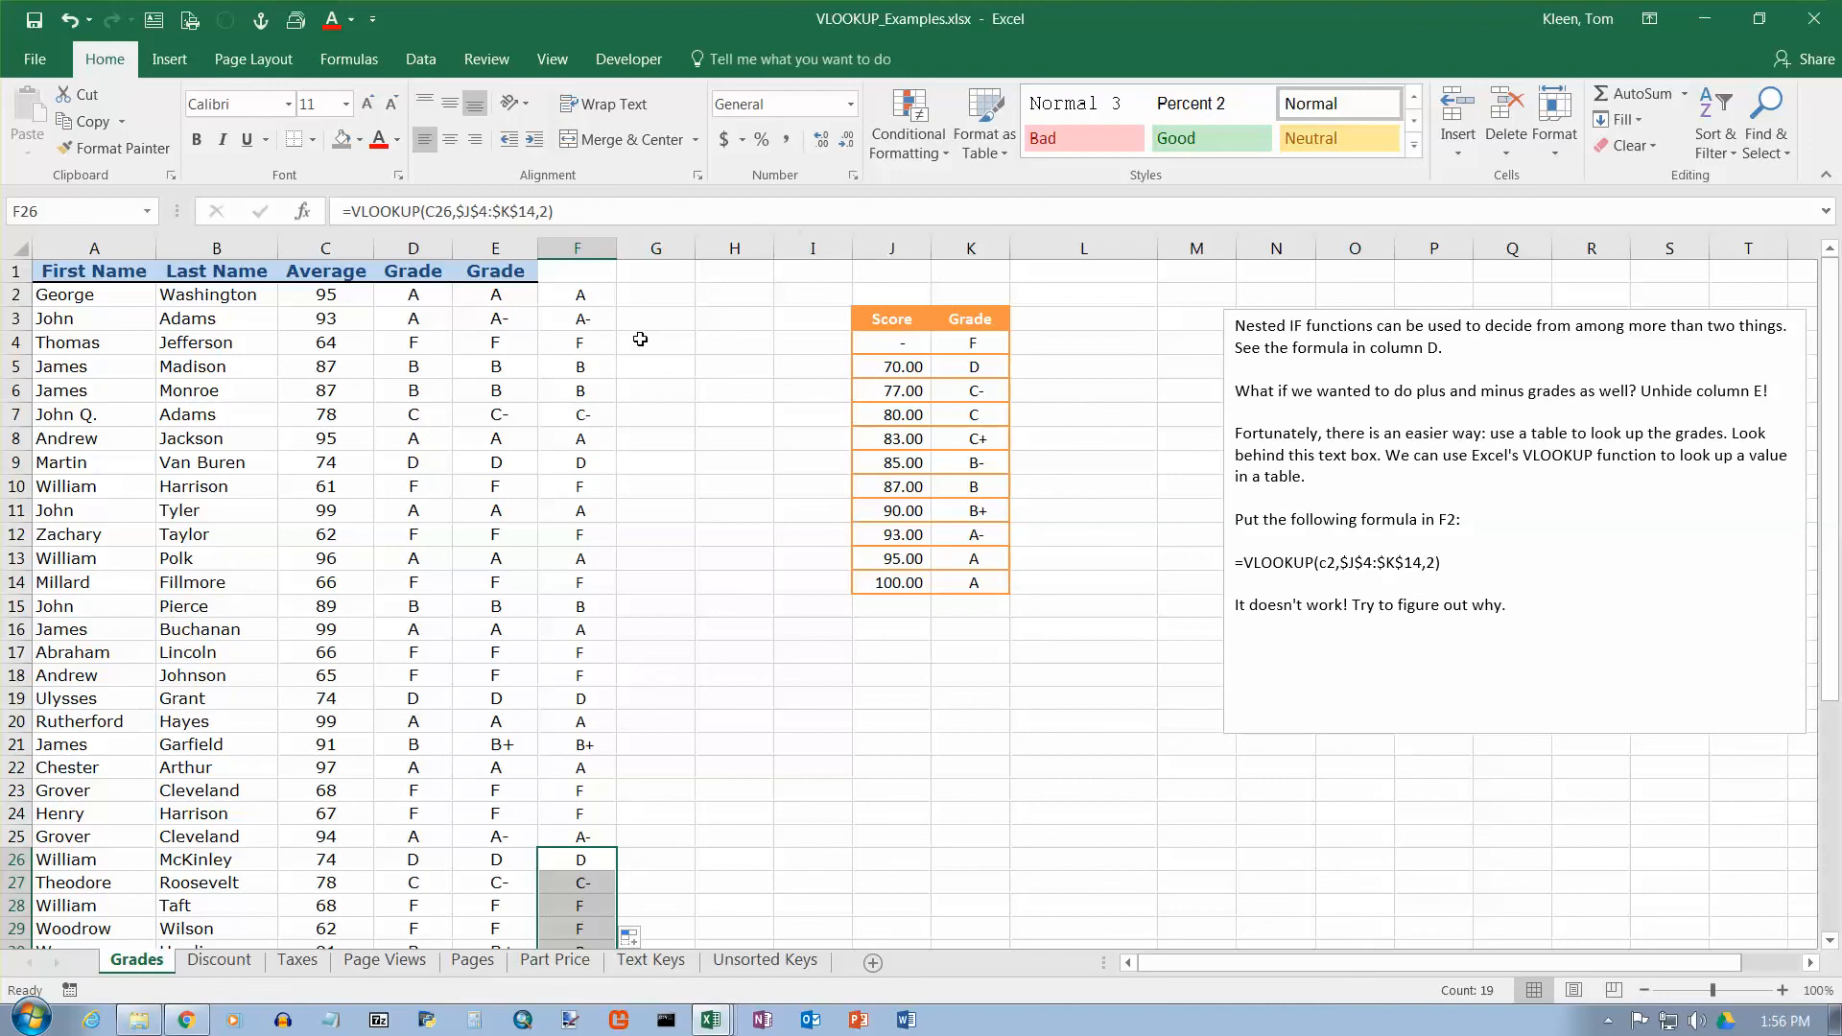
Compare the VLOOKUP formula in F2 with the nested IF formula in E2
{"action": "left_click", "coordinate": [595, 299]}
{"action": "left_click", "coordinate": [601, 211]}
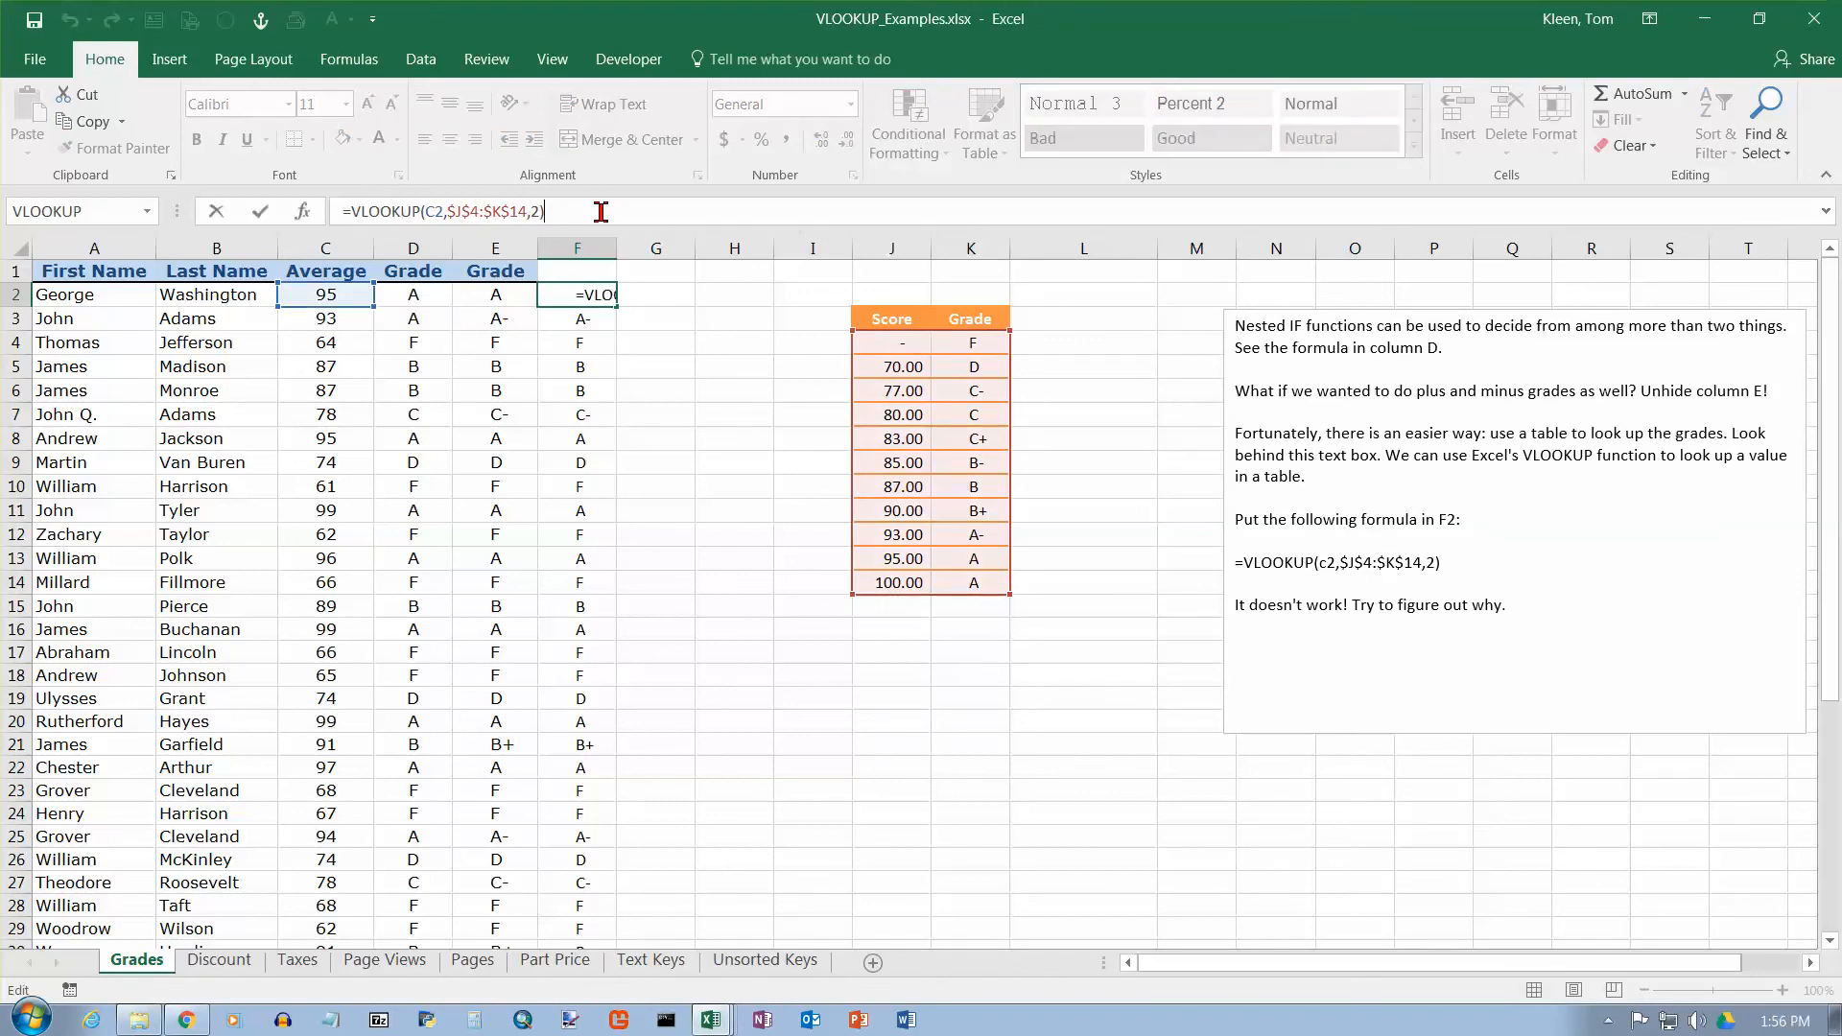
{"action": "key", "text": "Return"}
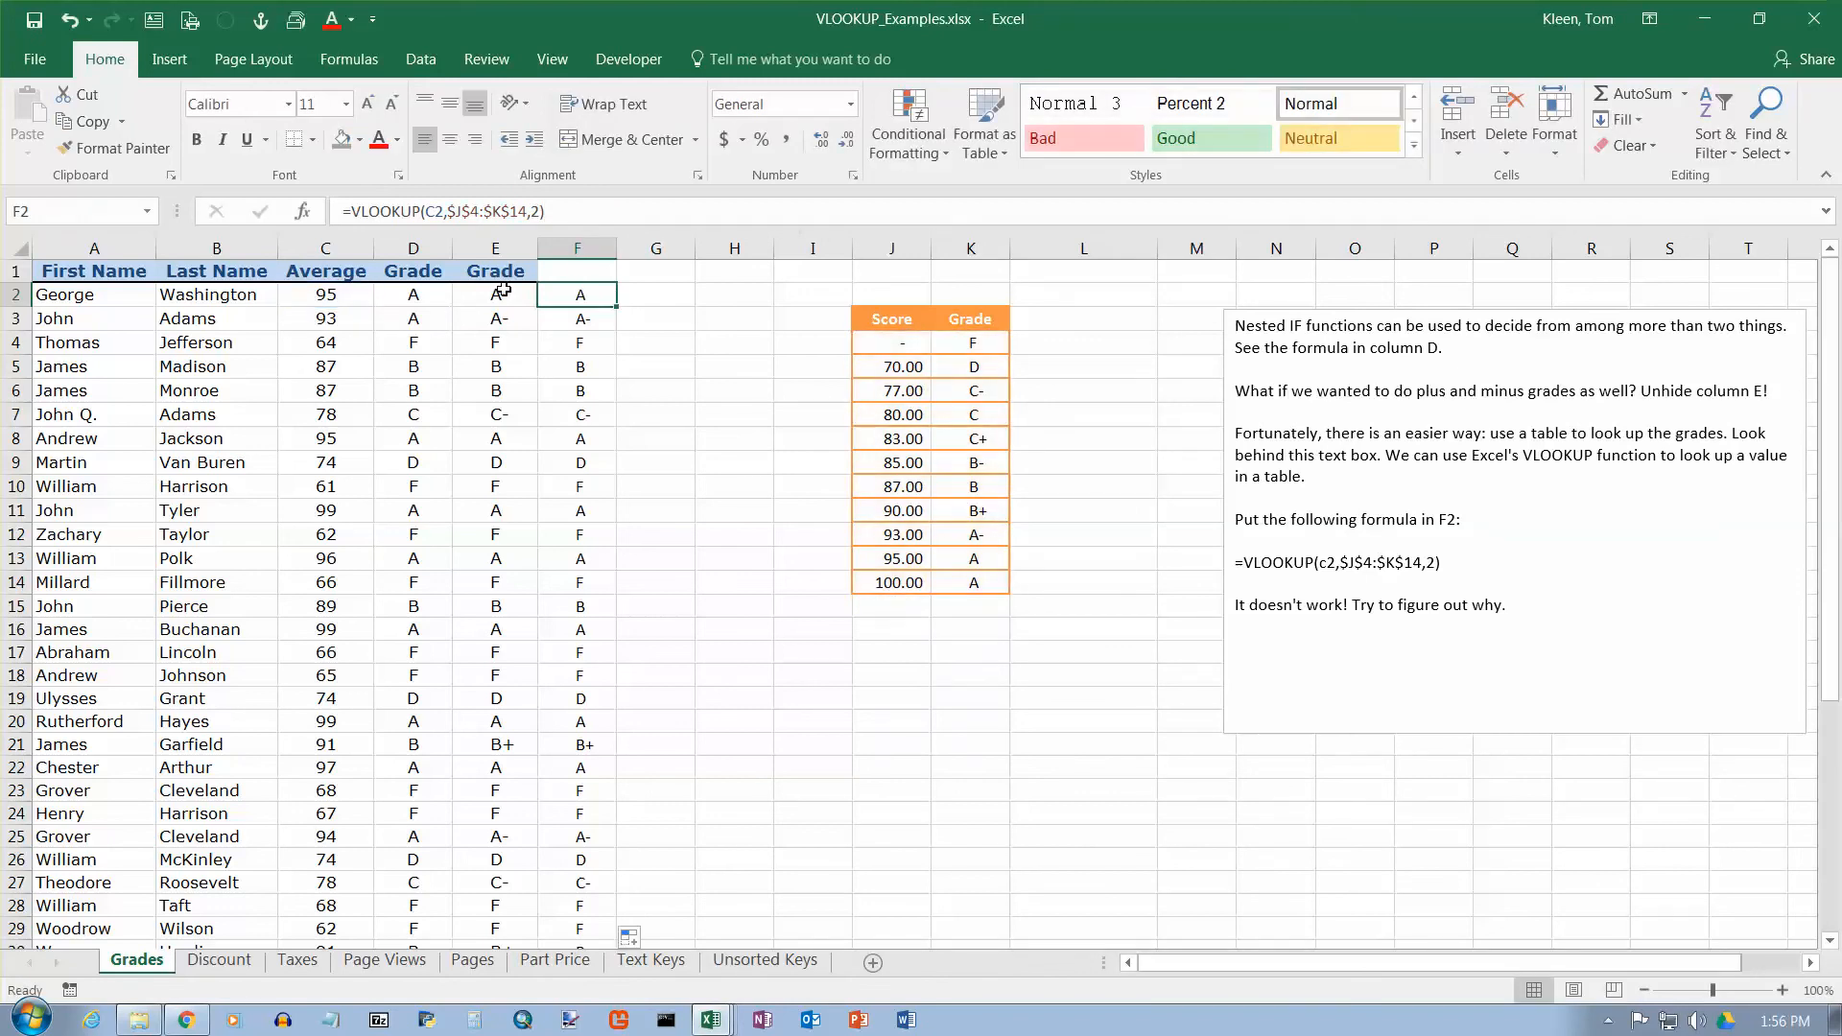
{"action": "left_click", "coordinate": [492, 293]}
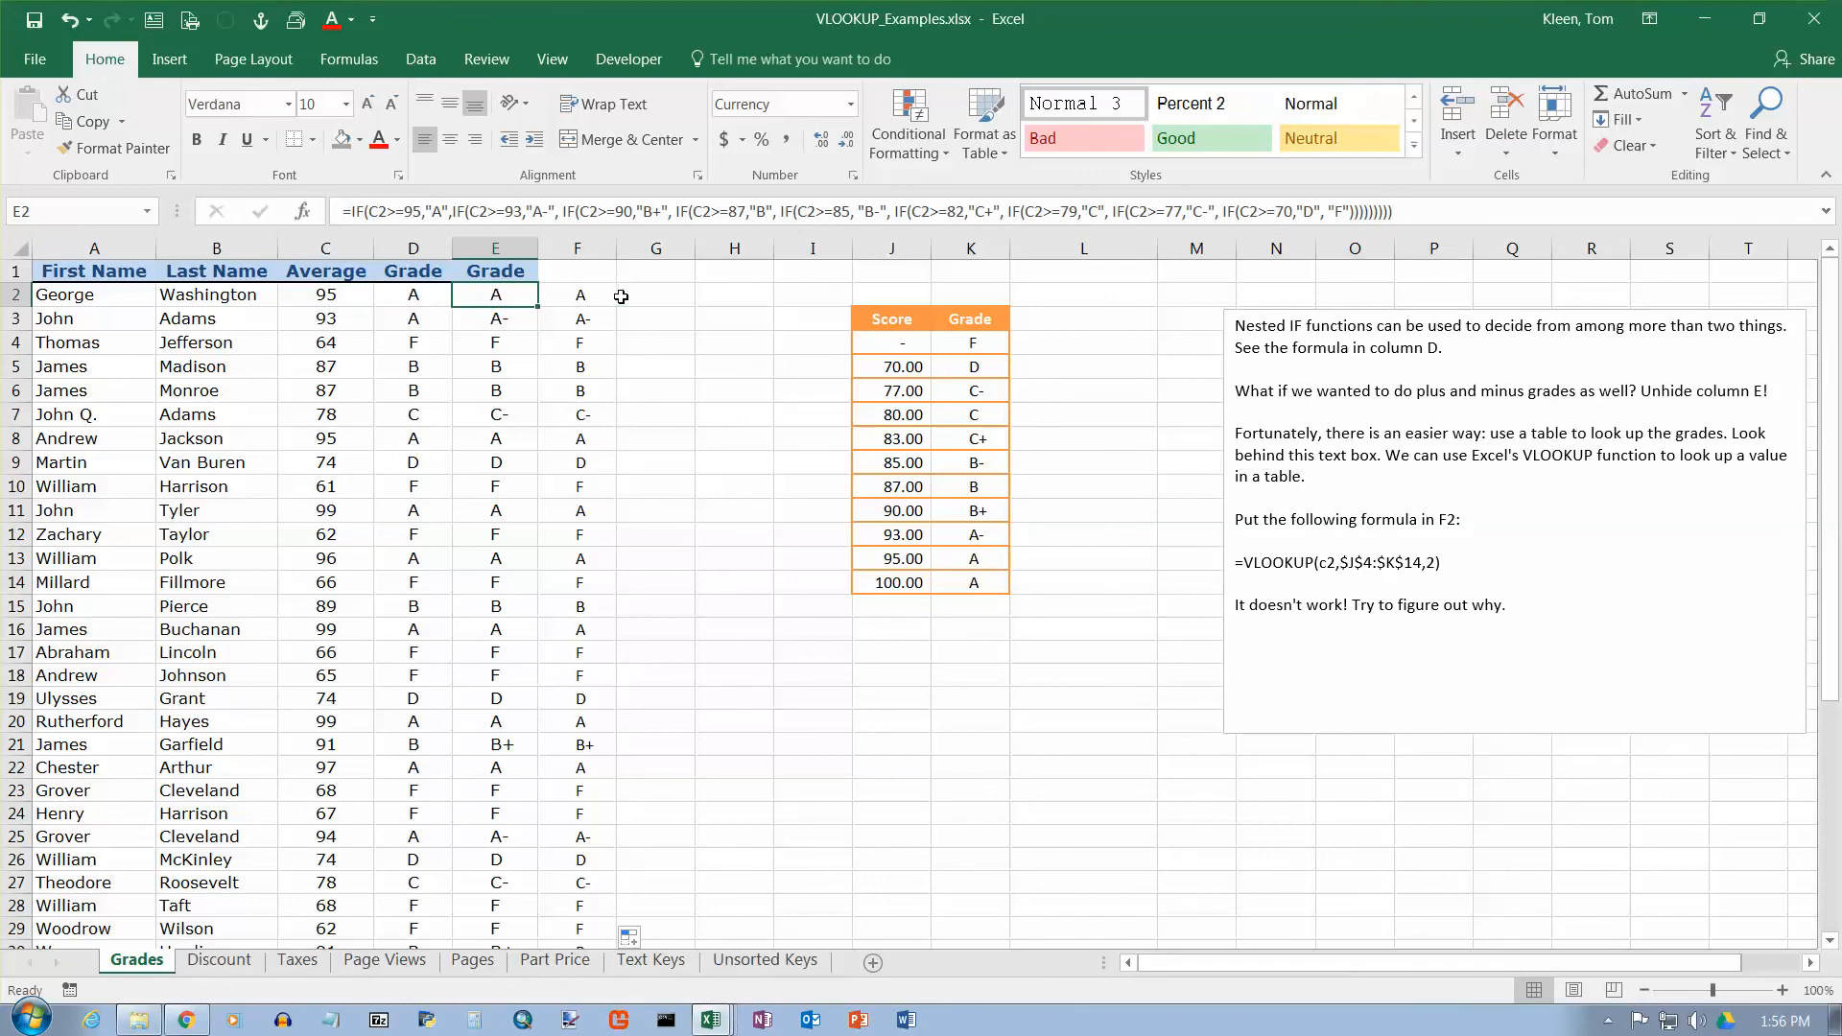
Enter the formula =E2=F2 in G2 to compare the nested IF grade with the VLOOKUP grade
{"action": "left_click", "coordinate": [664, 301]}
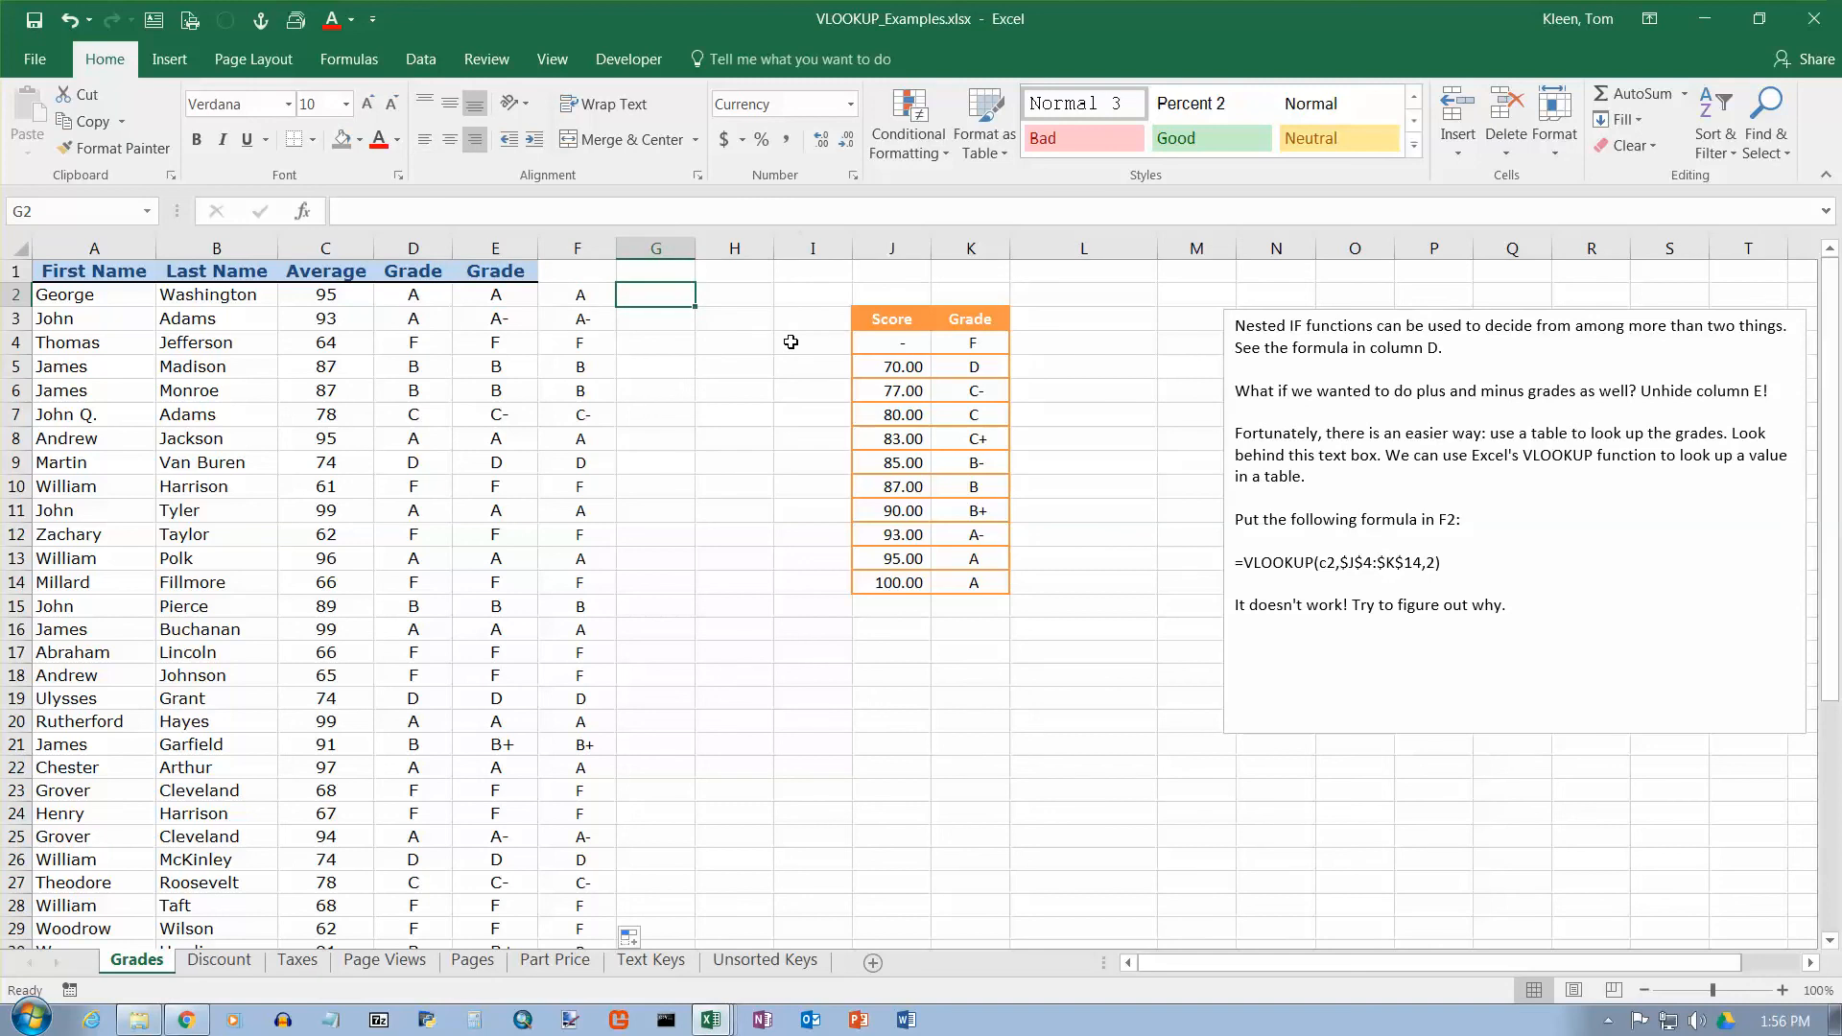
{"action": "type", "text": "="}
{"action": "key", "text": "Left"}
{"action": "key", "text": "Left"}
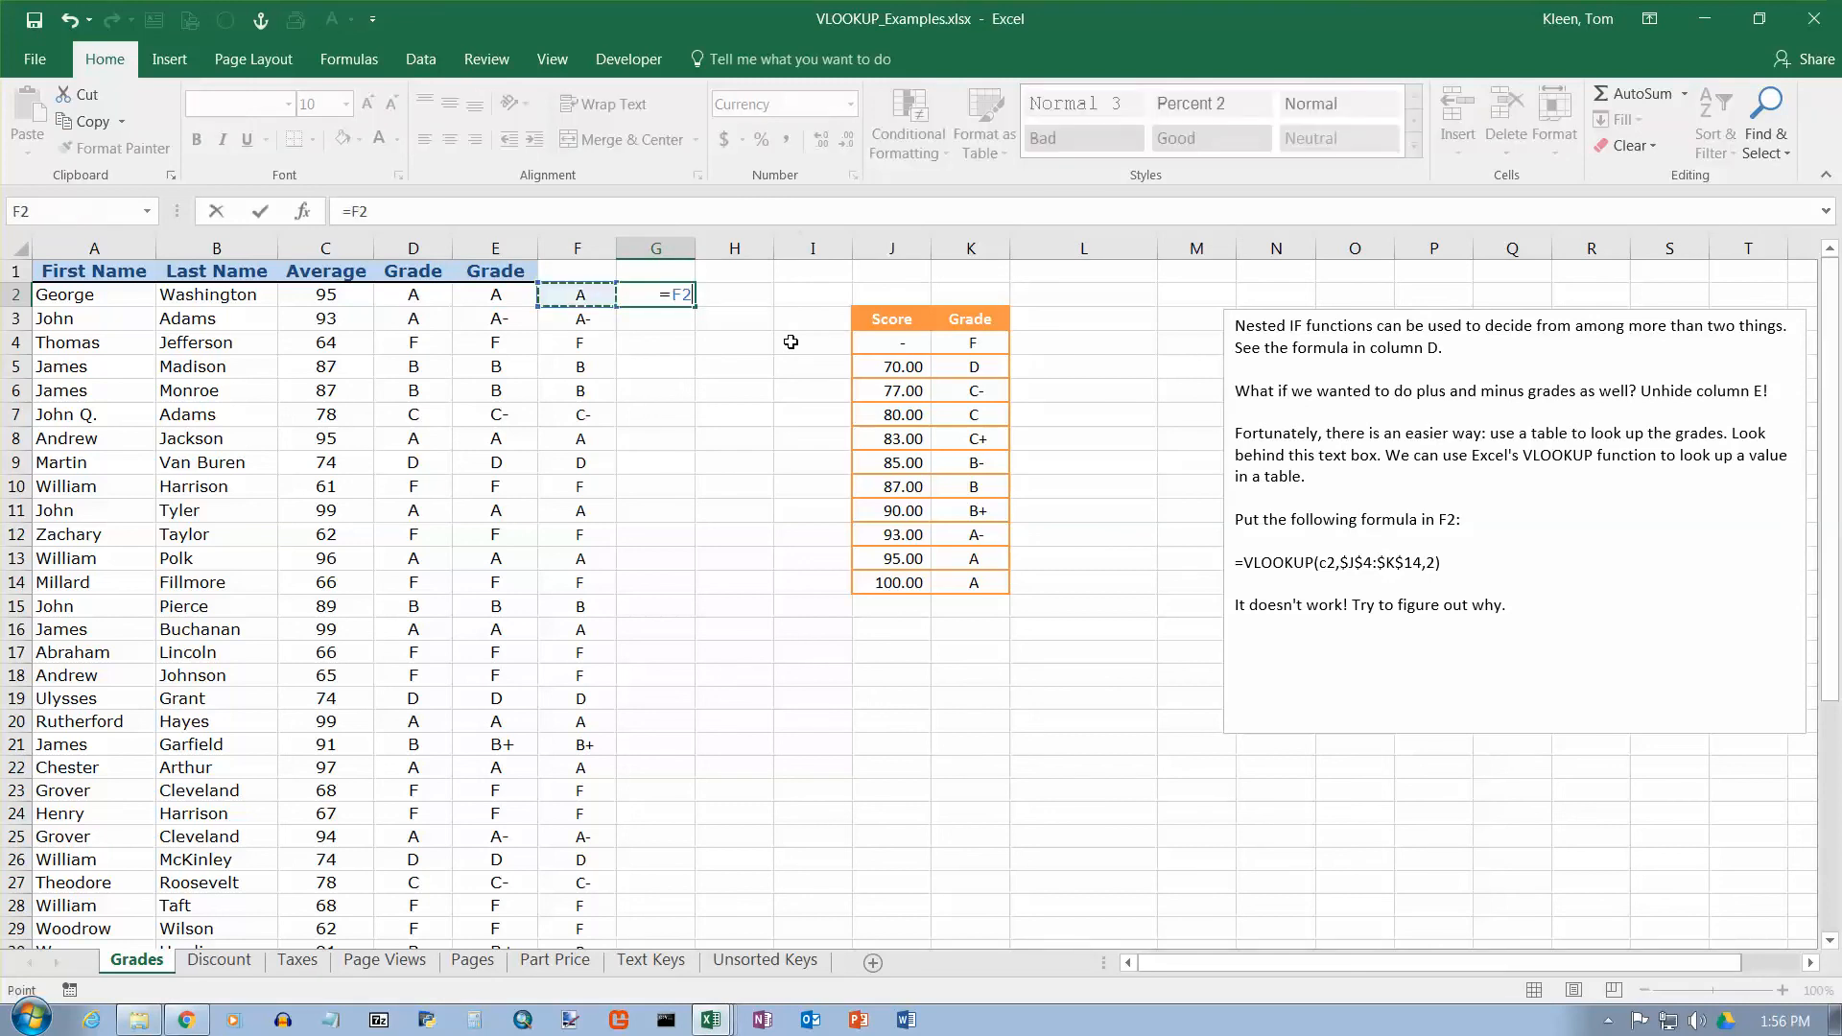
{"action": "type", "text": "="}
{"action": "key", "text": "Left"}
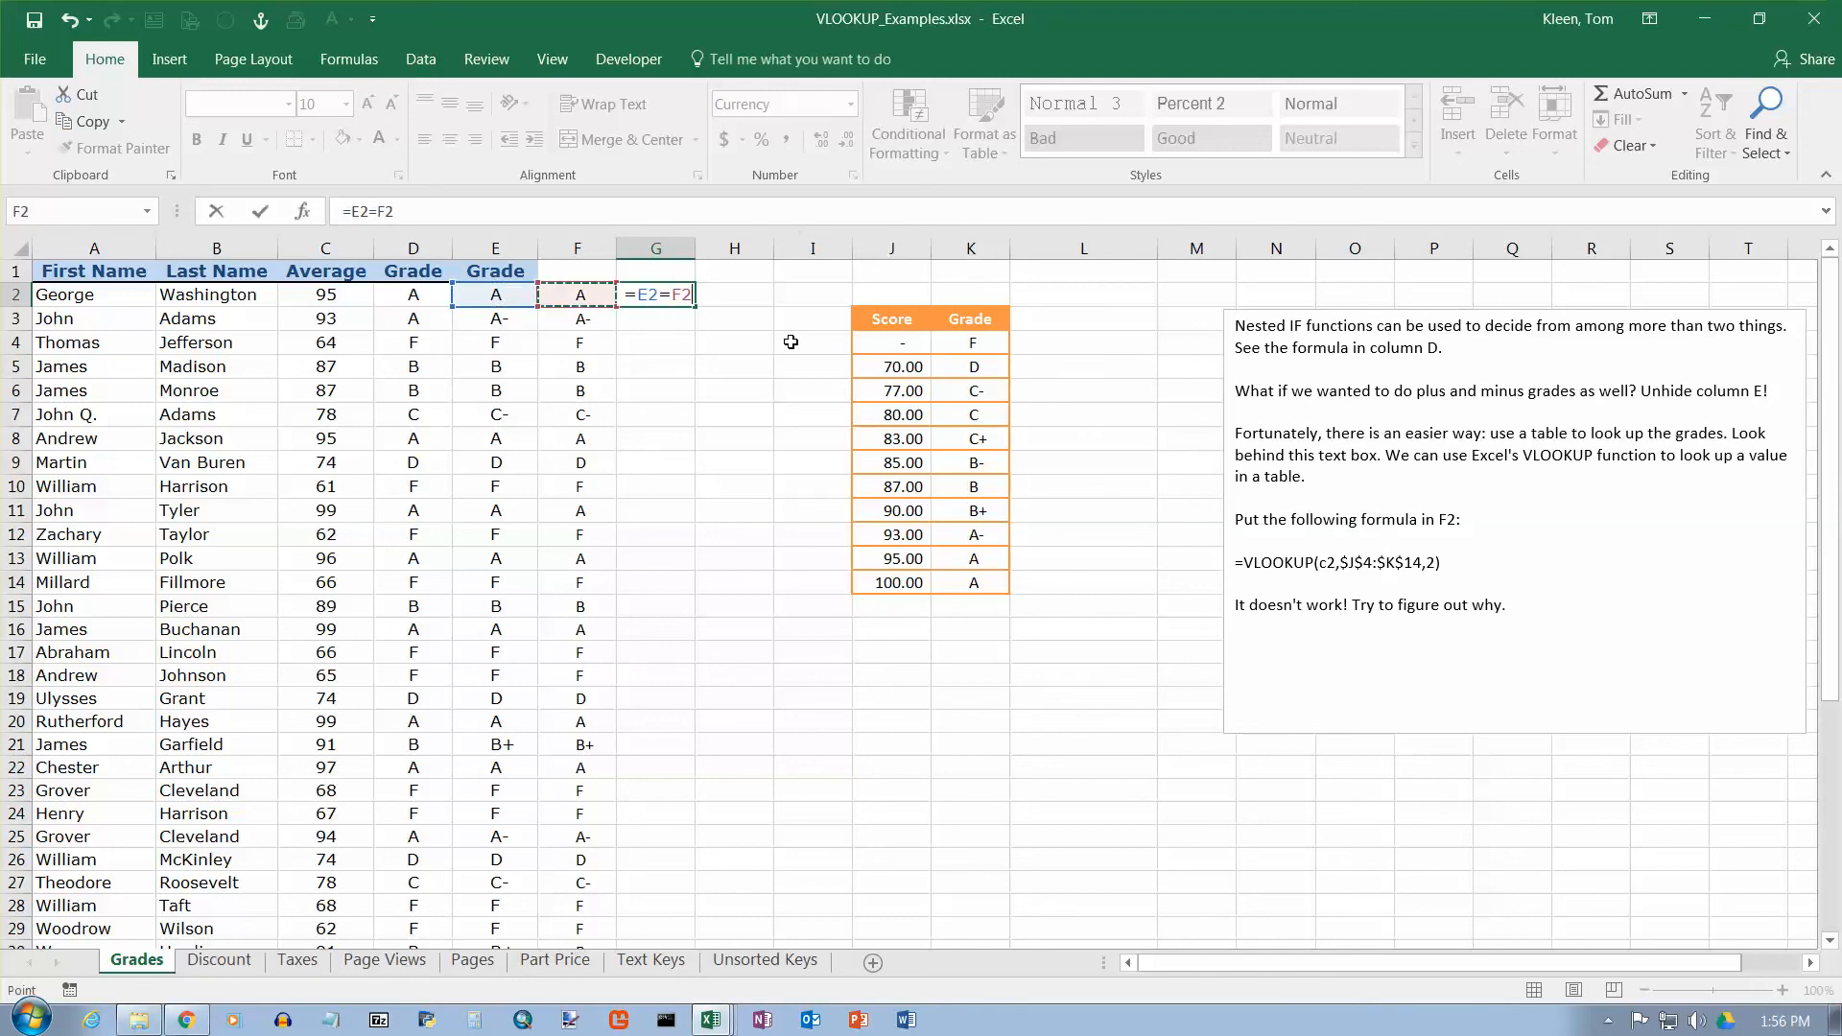
{"action": "key", "text": "ctrl+Return"}
Fill the comparison formula from G2 down through G44 and review the results for every row
{"action": "left_click_drag", "start_coordinate": [697, 307], "coordinate": [720, 958]}
{"action": "scroll", "coordinate": [909, 731], "scroll_direction": "up", "scroll_amount": 5}
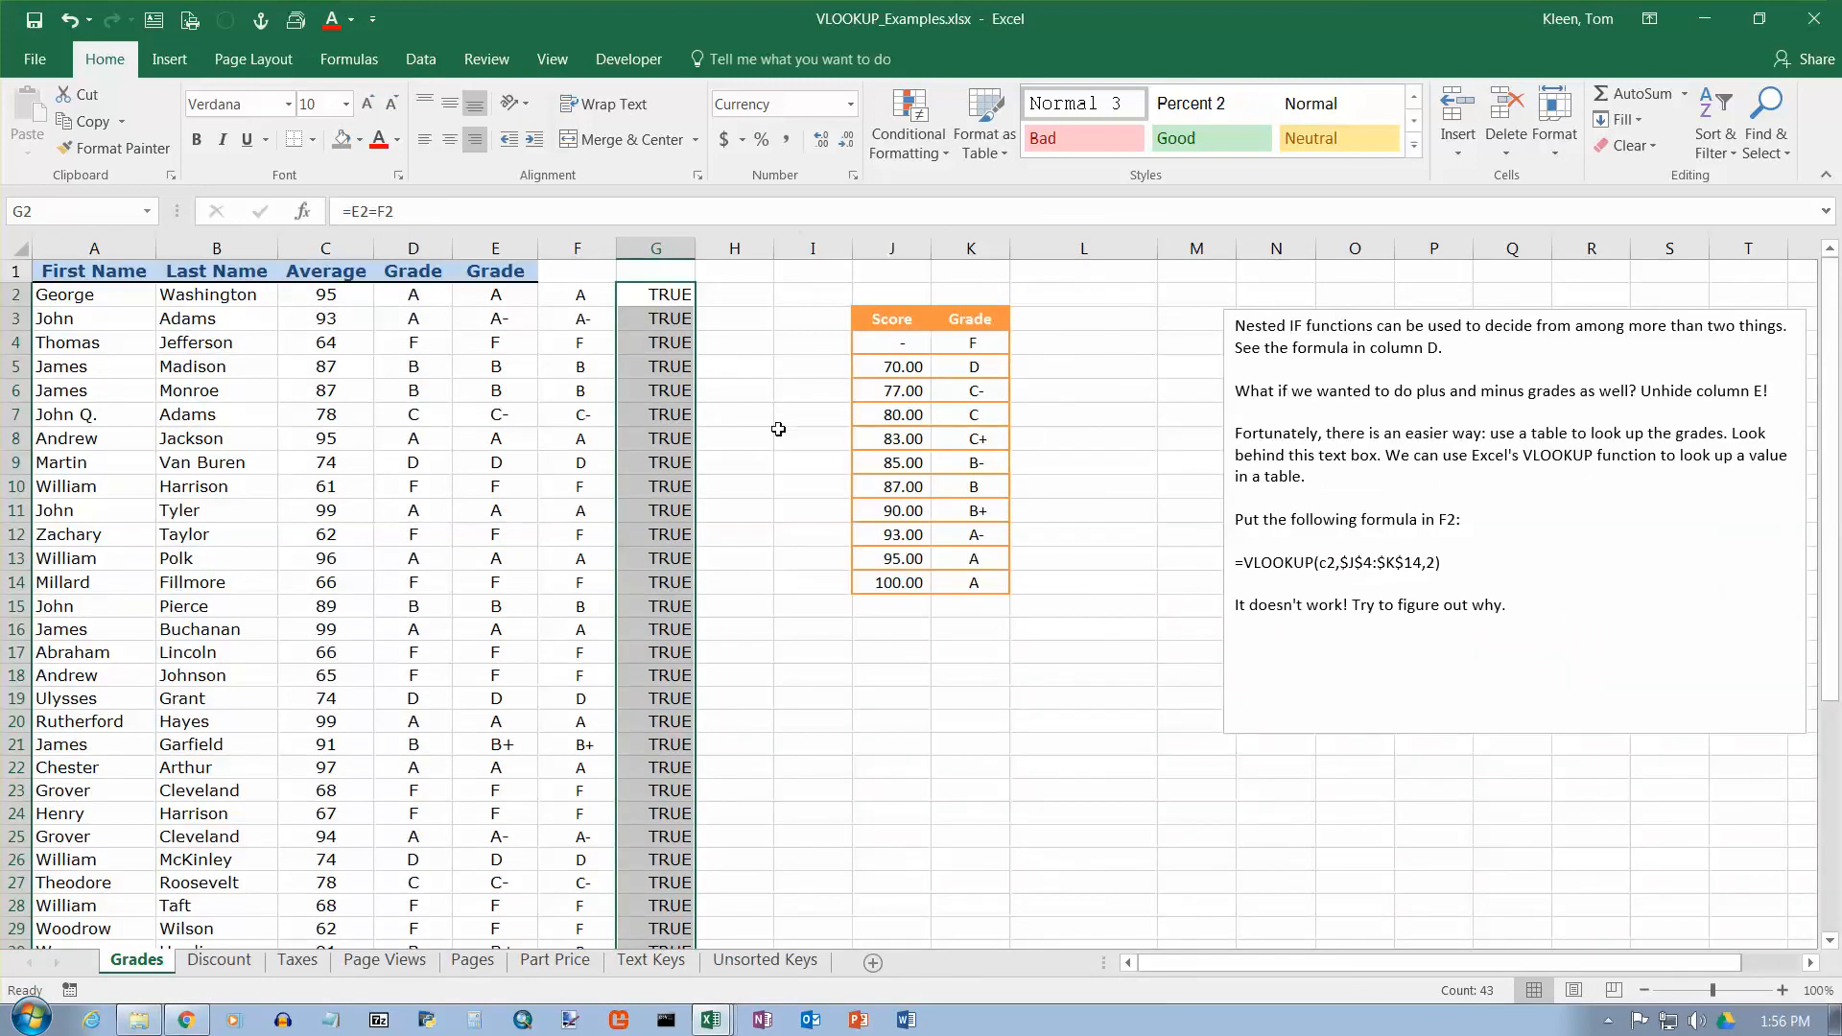
{"action": "scroll", "coordinate": [776, 425], "scroll_direction": "down", "scroll_amount": 8}
{"action": "scroll", "coordinate": [776, 425], "scroll_direction": "up", "scroll_amount": 5}
{"action": "scroll", "coordinate": [775, 426], "scroll_direction": "up", "scroll_amount": 3}
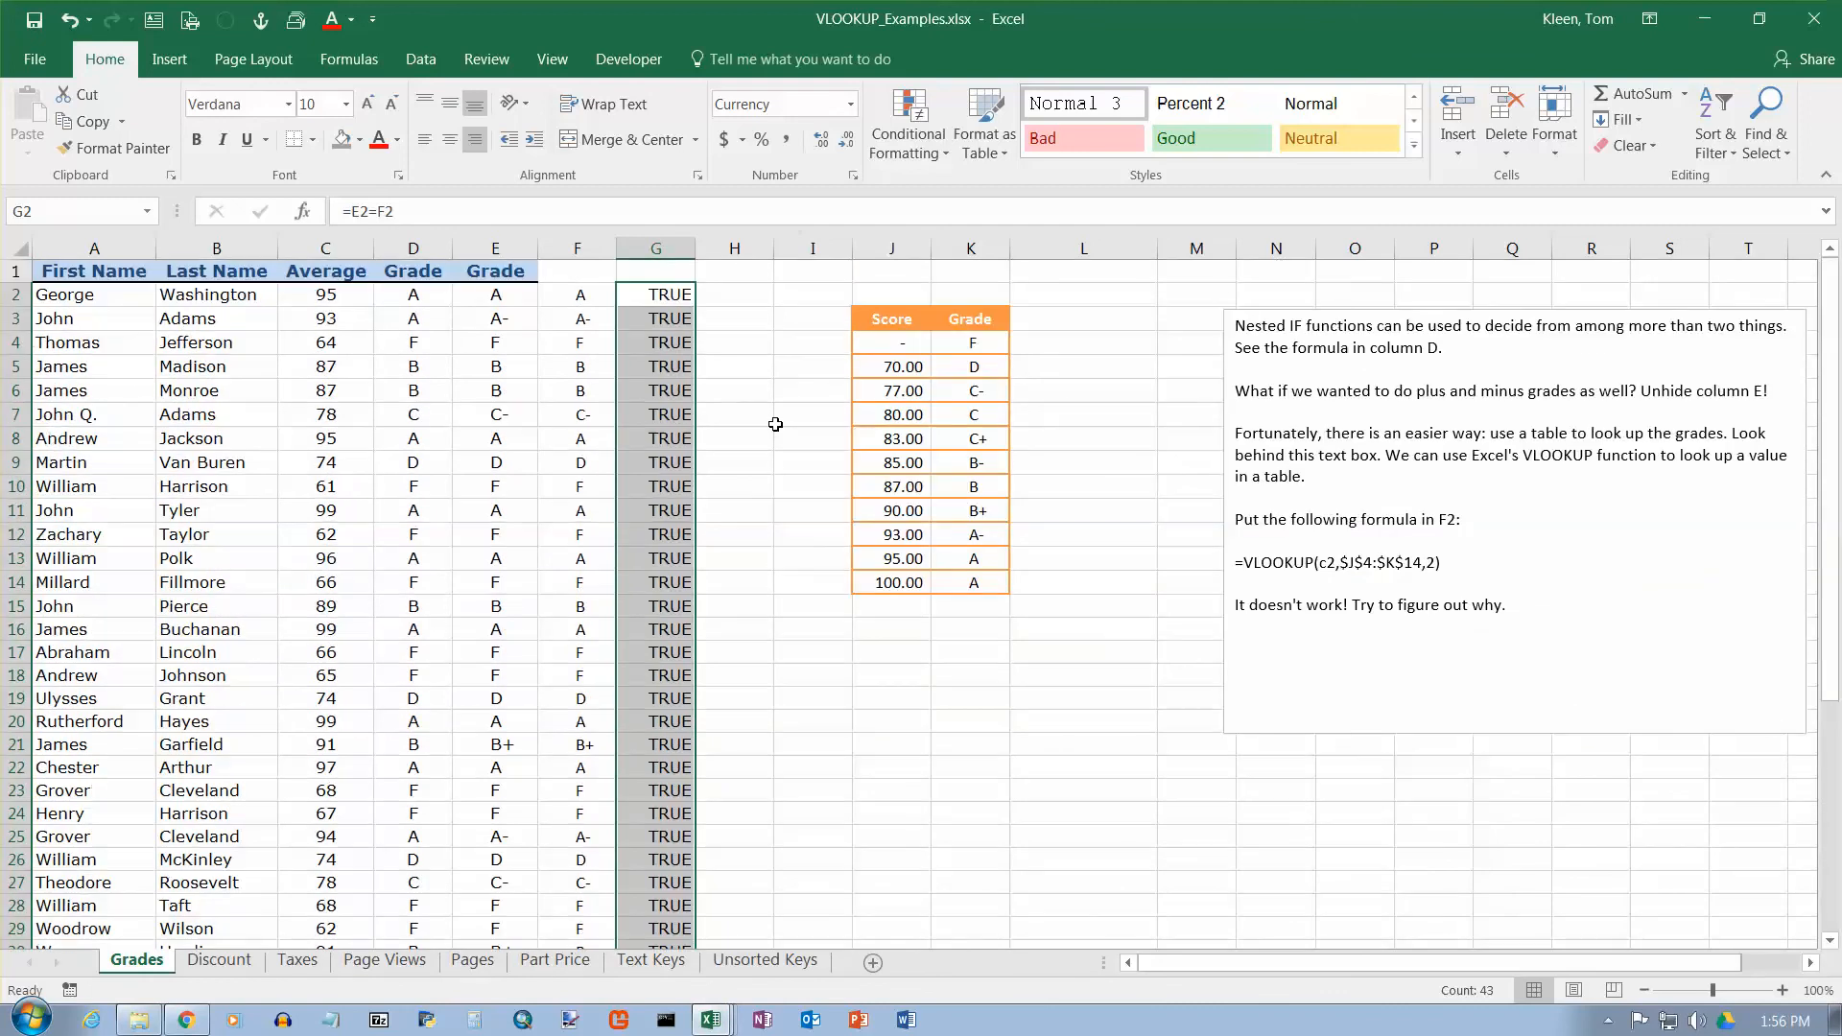